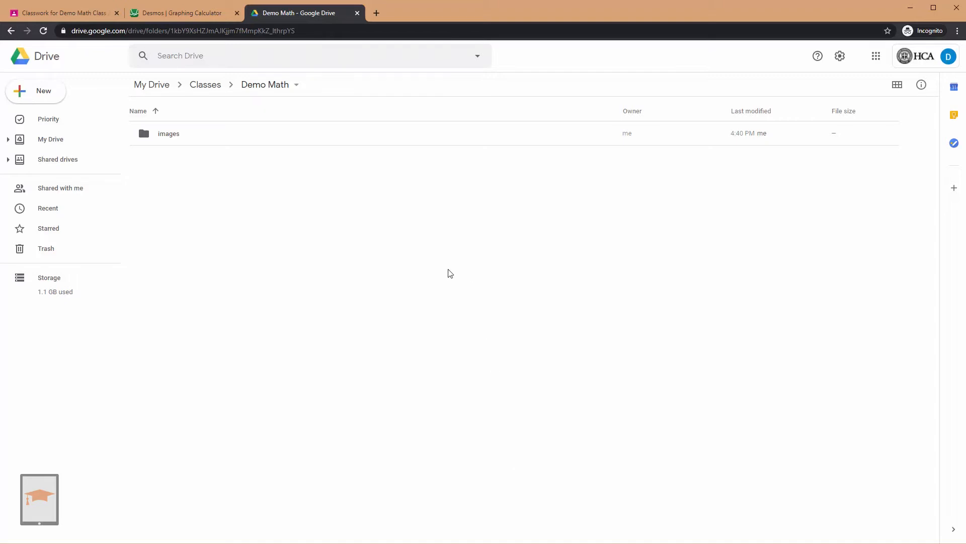
# Step: Create a new Google Form in the Demo Math folder
pyautogui.click(49, 96)
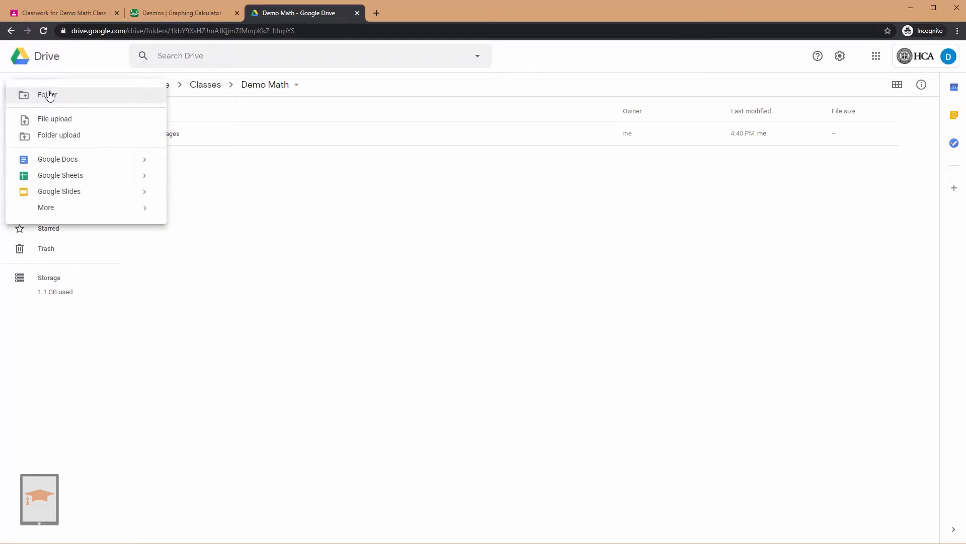
pyautogui.moveTo(59, 214)
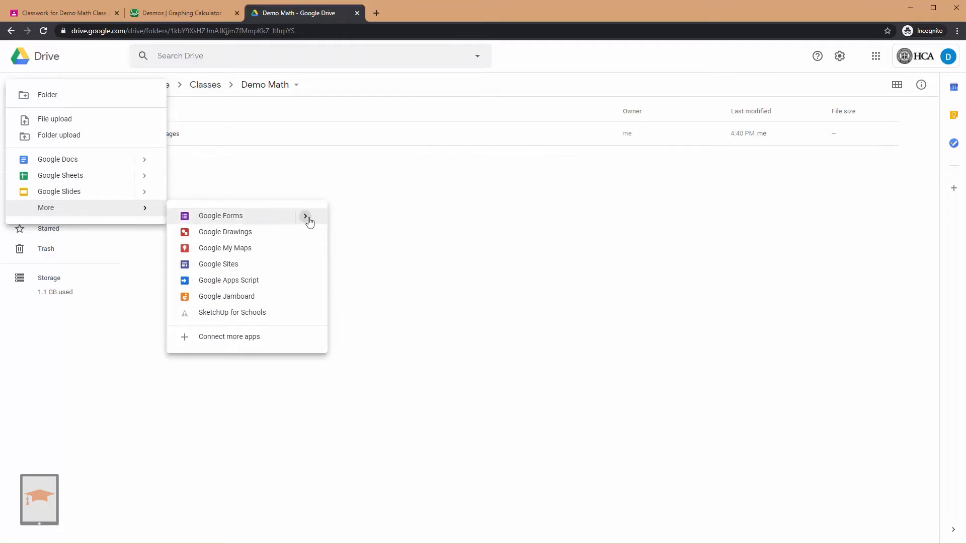
pyautogui.moveTo(308, 220)
pyautogui.click(352, 223)
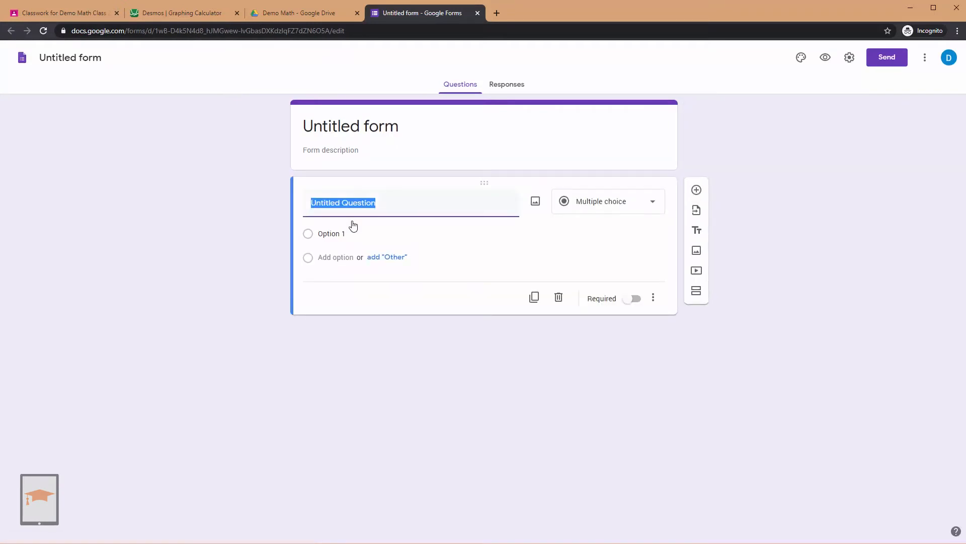
# Step: Name the form "Linear Equations Simple Quiz", applying the name to its title as well
pyautogui.click(73, 60)
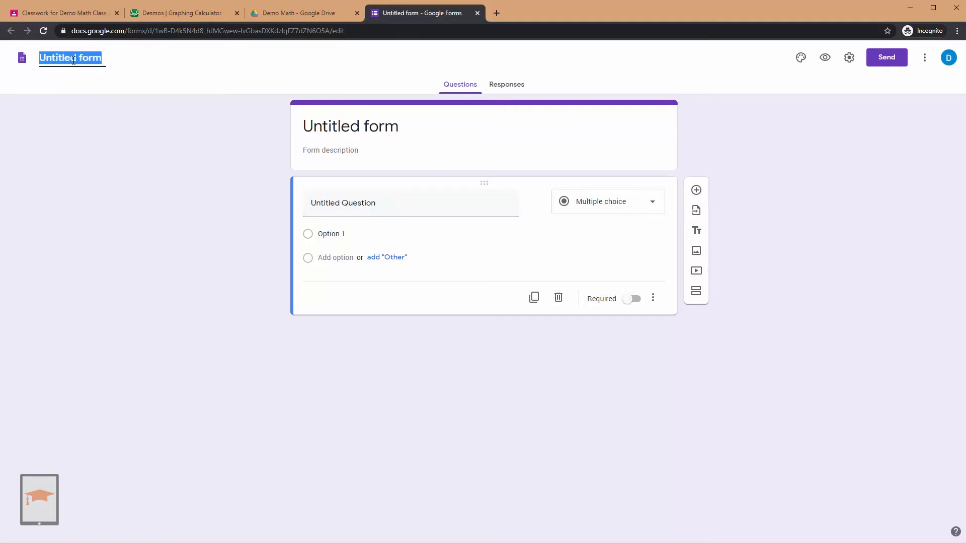
pyautogui.write('Linear ')
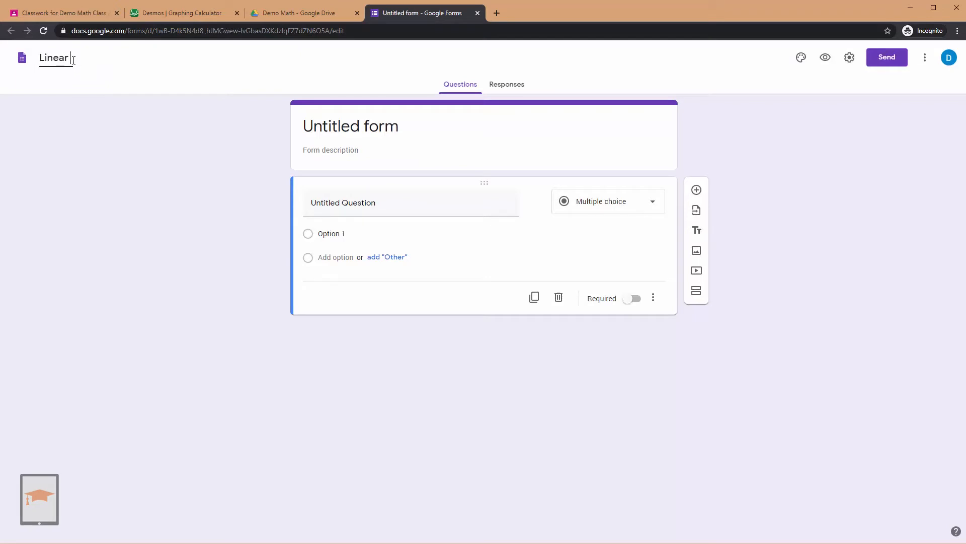
pyautogui.write('Equations Simple Quiz')
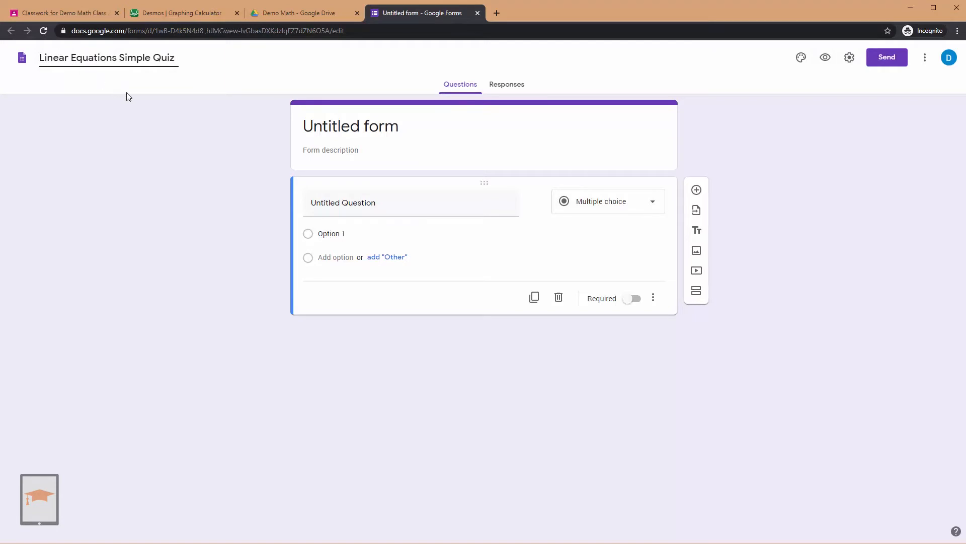
pyautogui.click(136, 114)
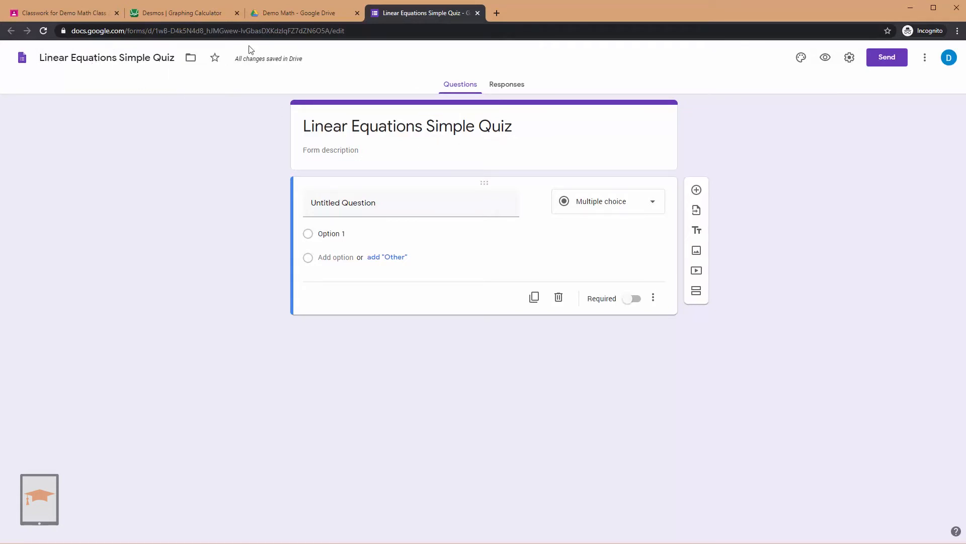
# Step: Look up the new form in the Demo Math Drive folder, and return to inspect its title and description fields
pyautogui.click(283, 18)
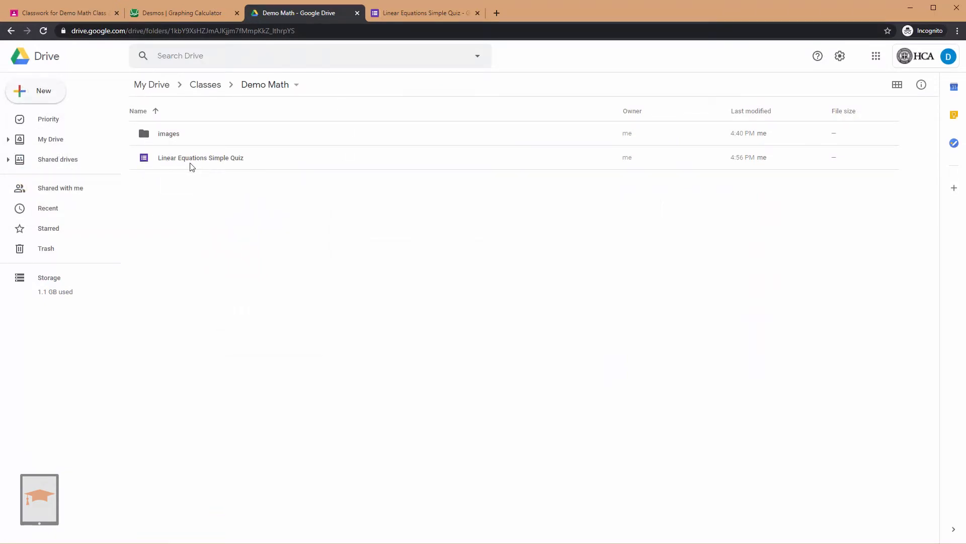
pyautogui.click(393, 15)
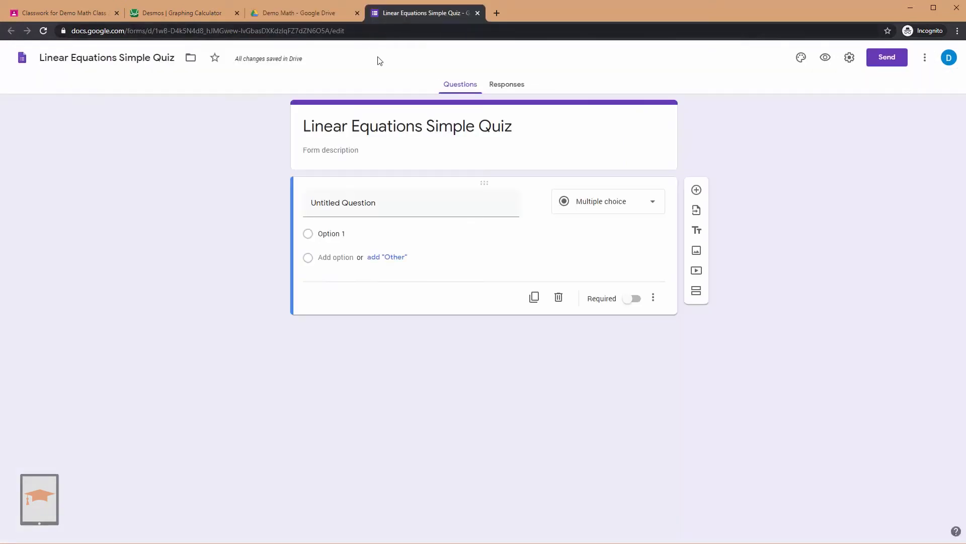
pyautogui.click(339, 150)
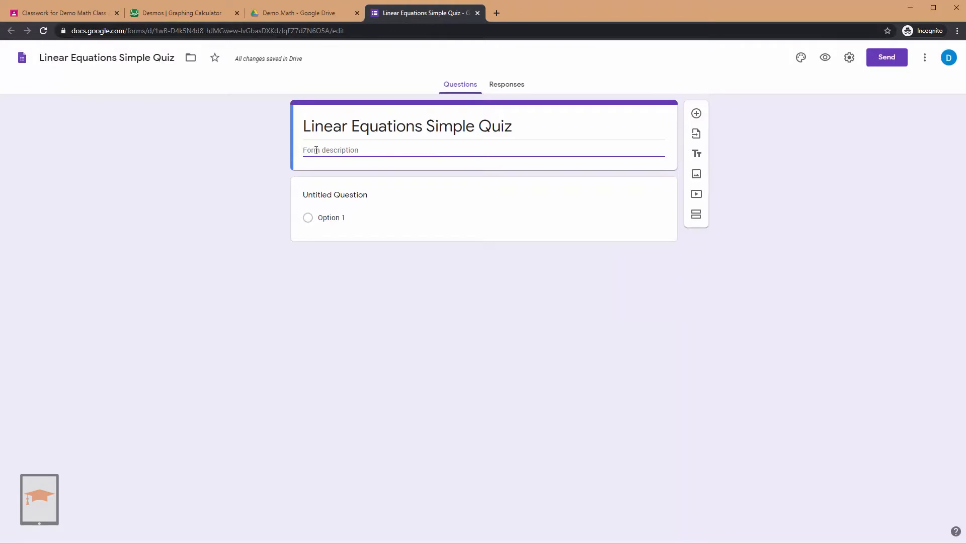
pyautogui.click(322, 117)
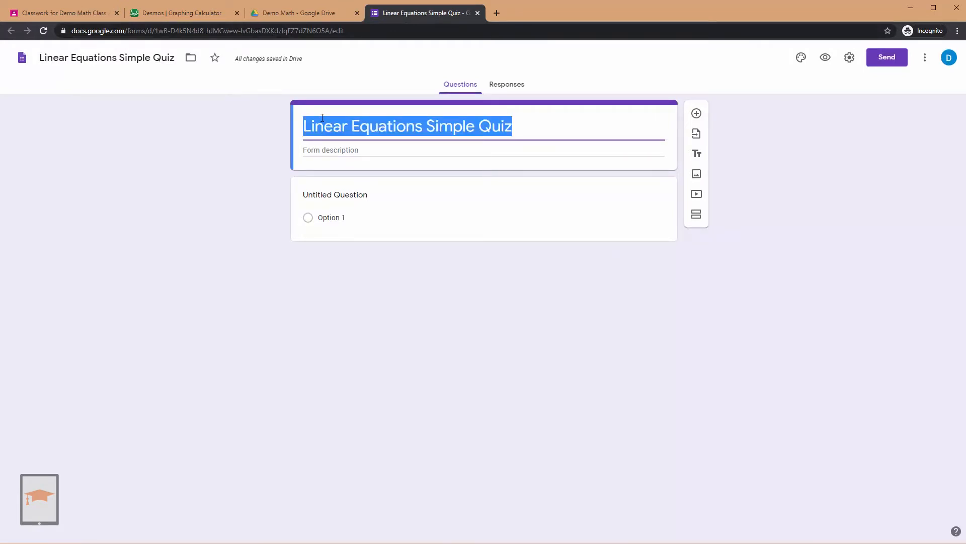
pyautogui.click(258, 152)
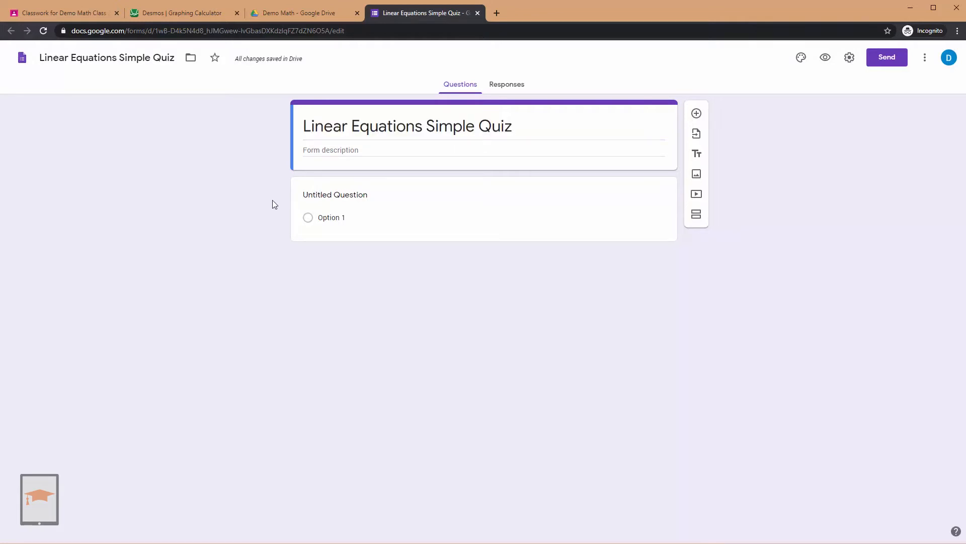
# Step: Change the untitled question to a linear scale from 0 to 10
pyautogui.click(436, 195)
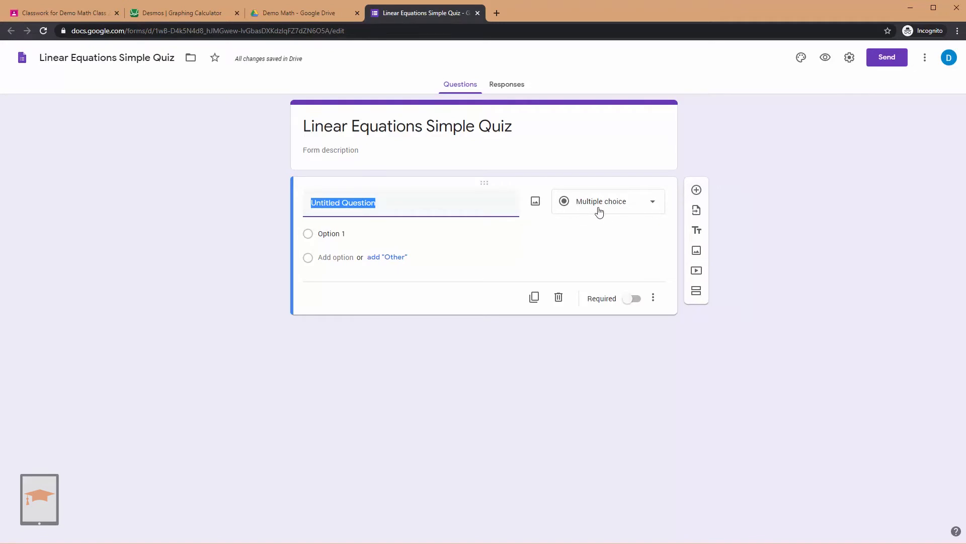
pyautogui.click(656, 206)
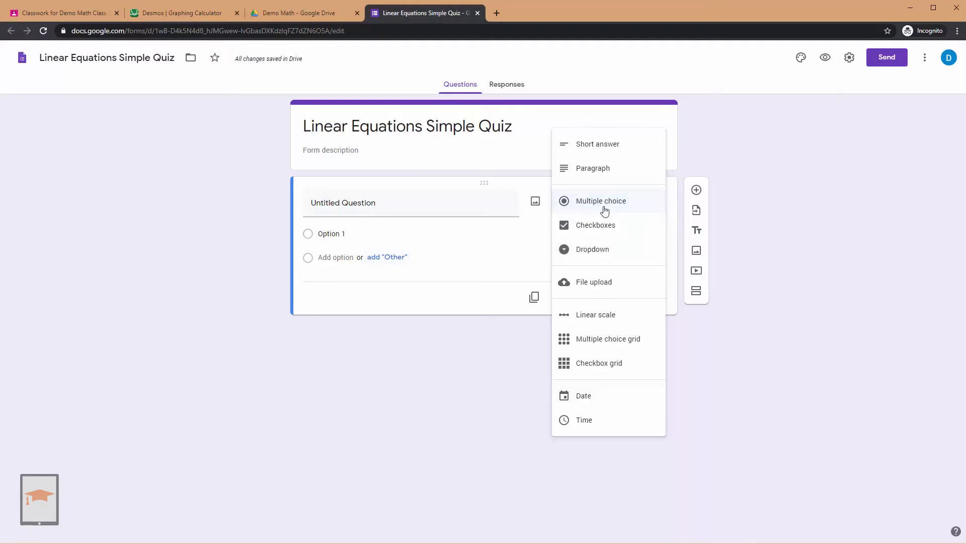
pyautogui.click(615, 315)
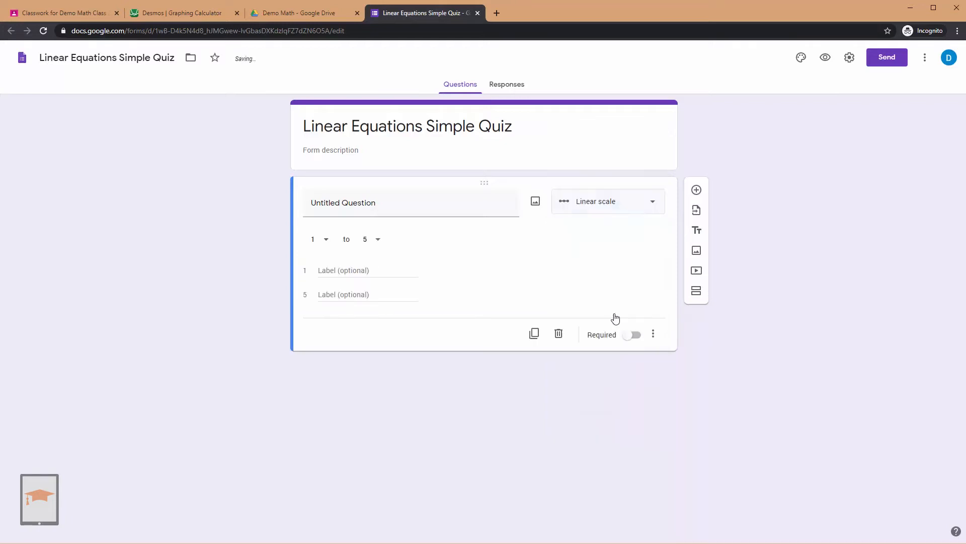
pyautogui.click(328, 240)
pyautogui.click(330, 220)
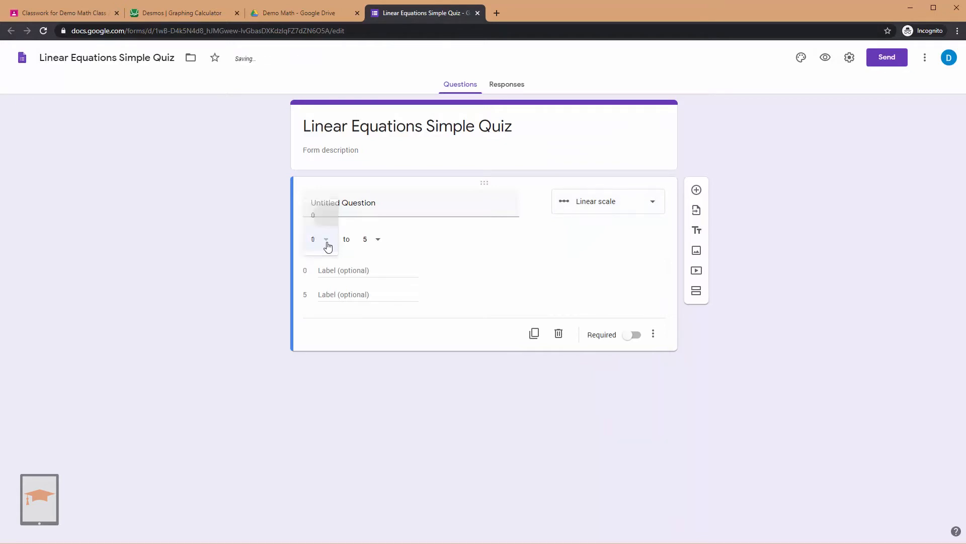
pyautogui.click(379, 241)
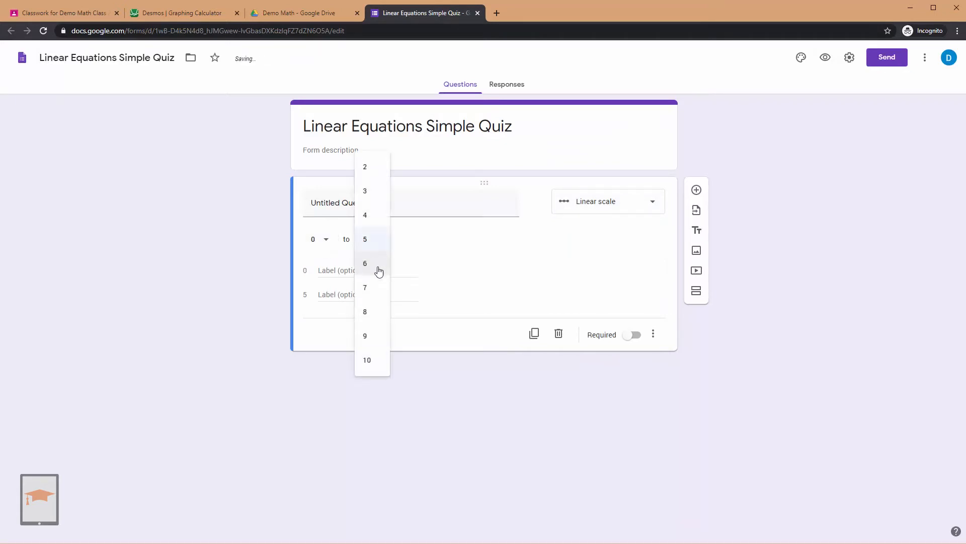
pyautogui.click(375, 359)
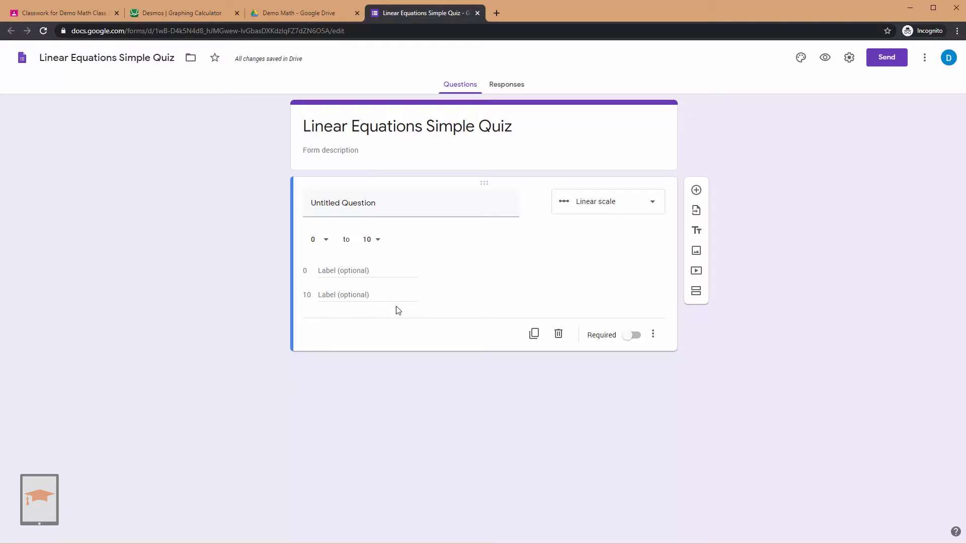
pyautogui.click(657, 207)
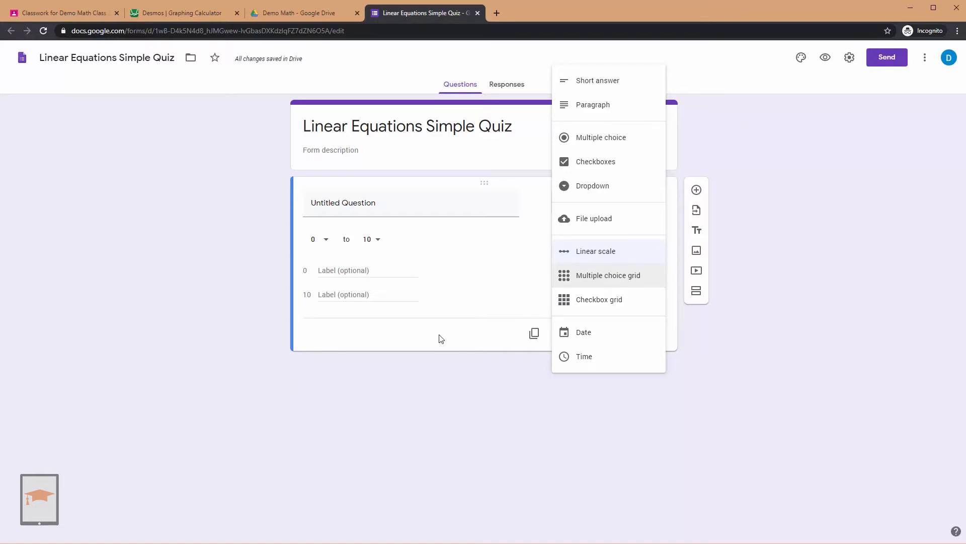
pyautogui.click(434, 360)
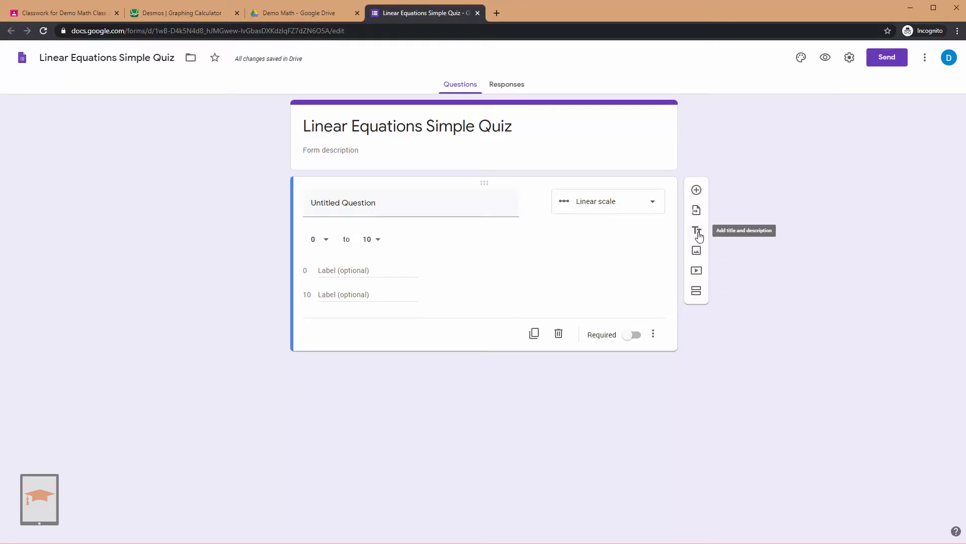
# Step: Add a title and description block and place it above the linear scale question
pyautogui.click(699, 235)
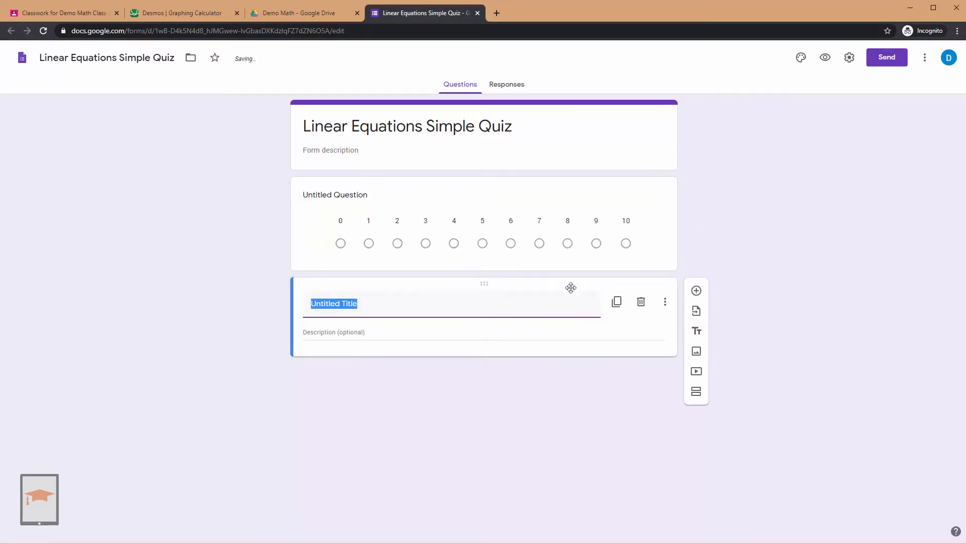
pyautogui.moveTo(550, 285); pyautogui.dragTo(531, 150)
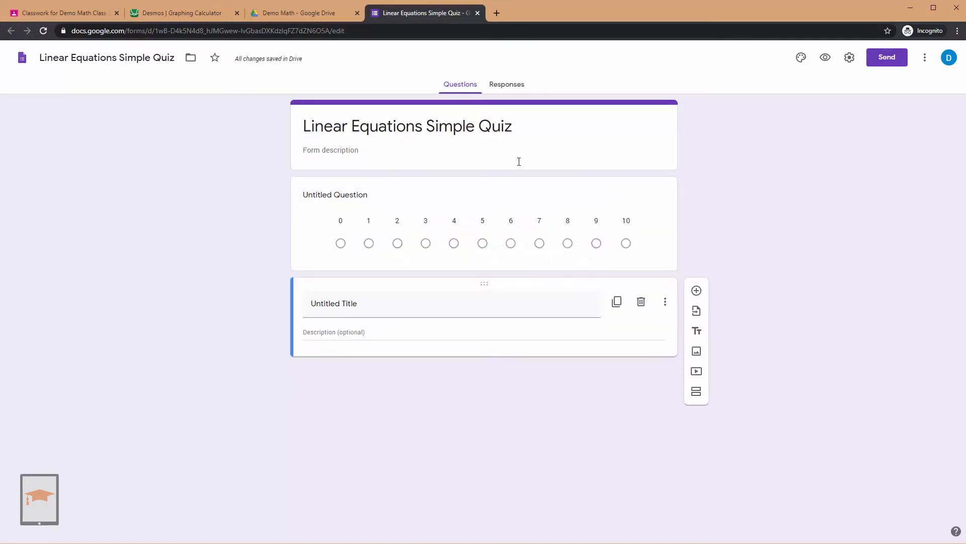
pyautogui.moveTo(484, 183); pyautogui.dragTo(494, 334)
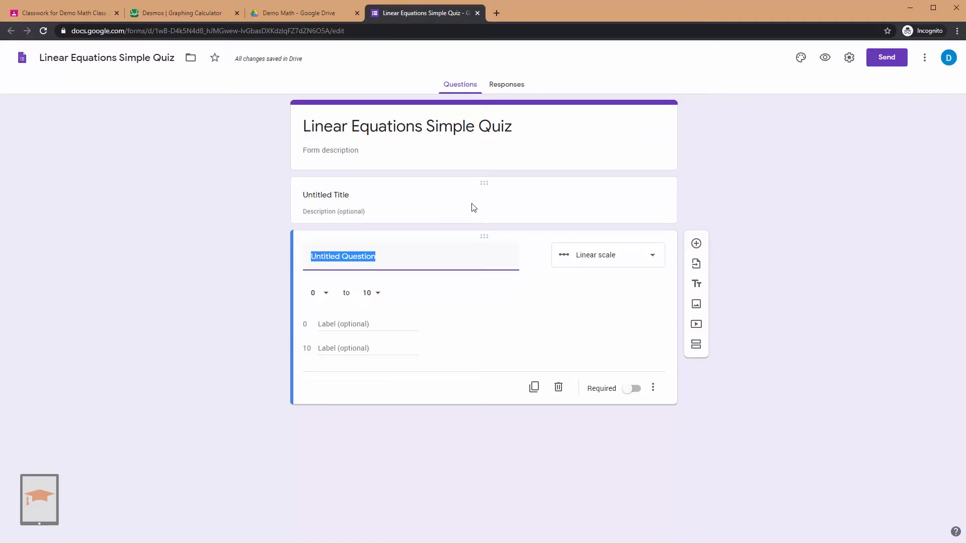
pyautogui.click(501, 184)
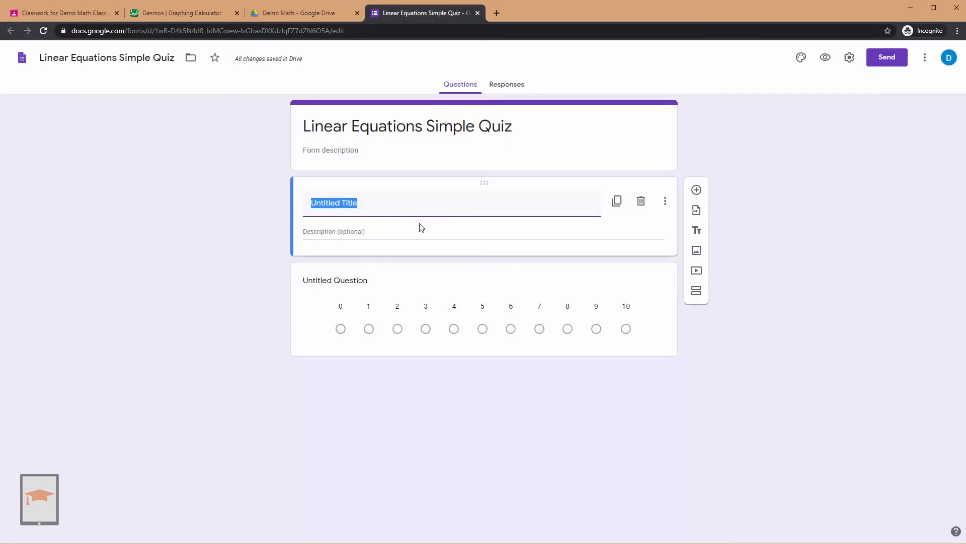
pyautogui.click(388, 266)
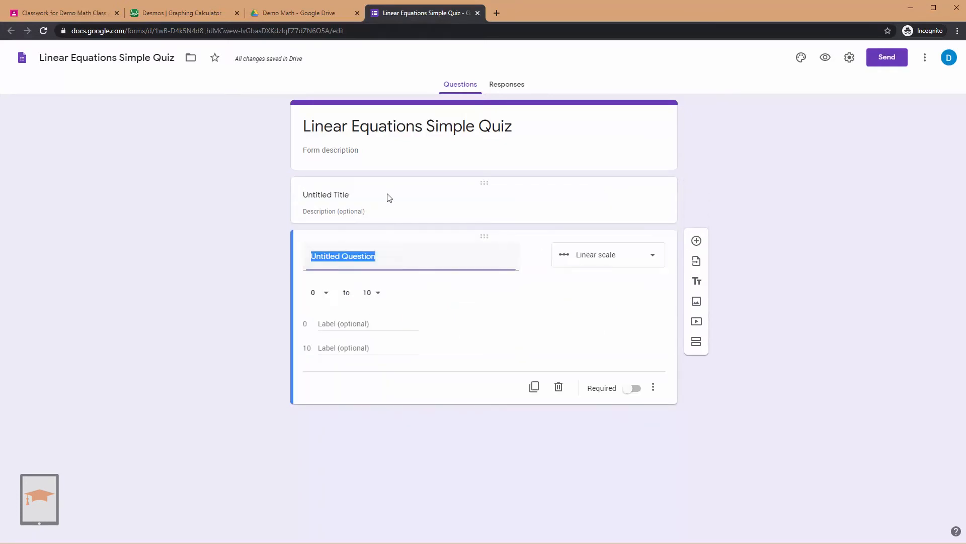
pyautogui.click(389, 196)
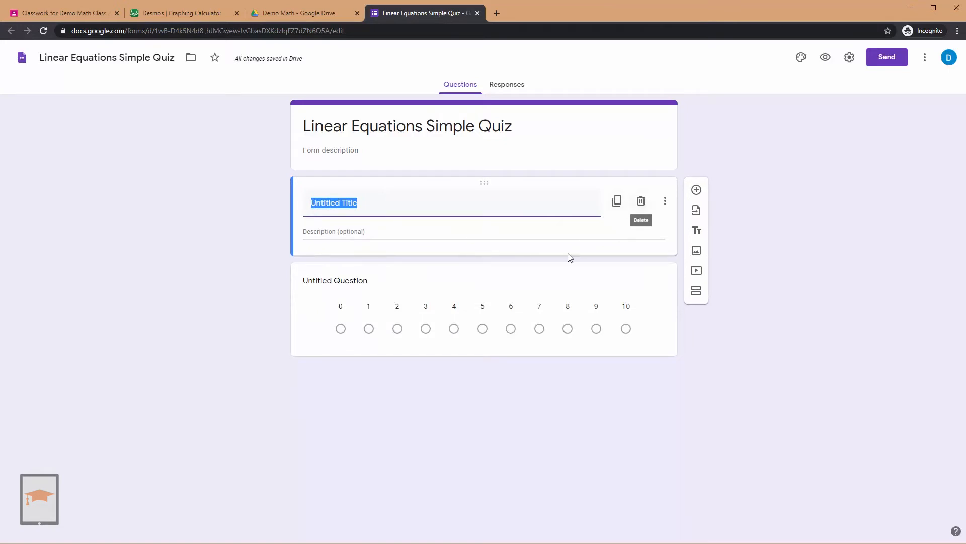
pyautogui.click(508, 268)
pyautogui.click(359, 185)
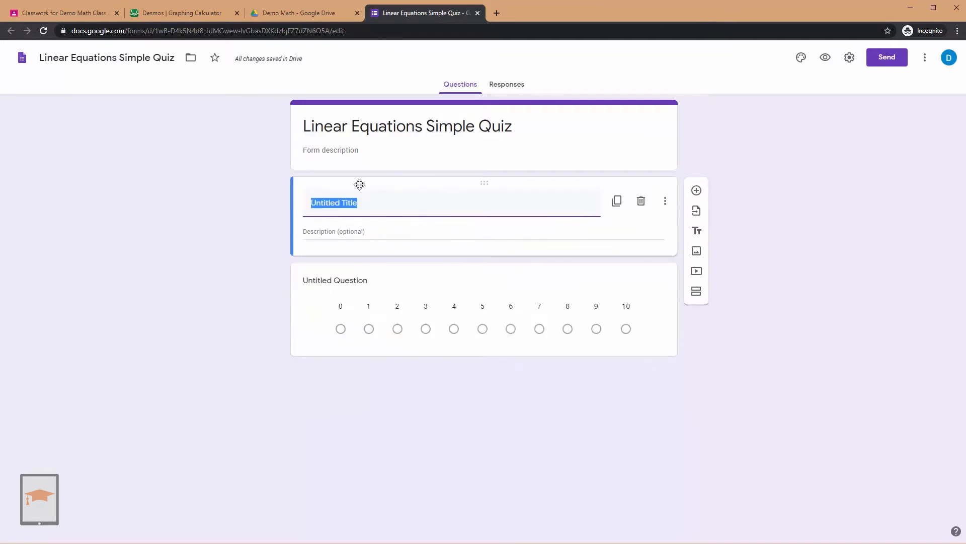
pyautogui.click(515, 266)
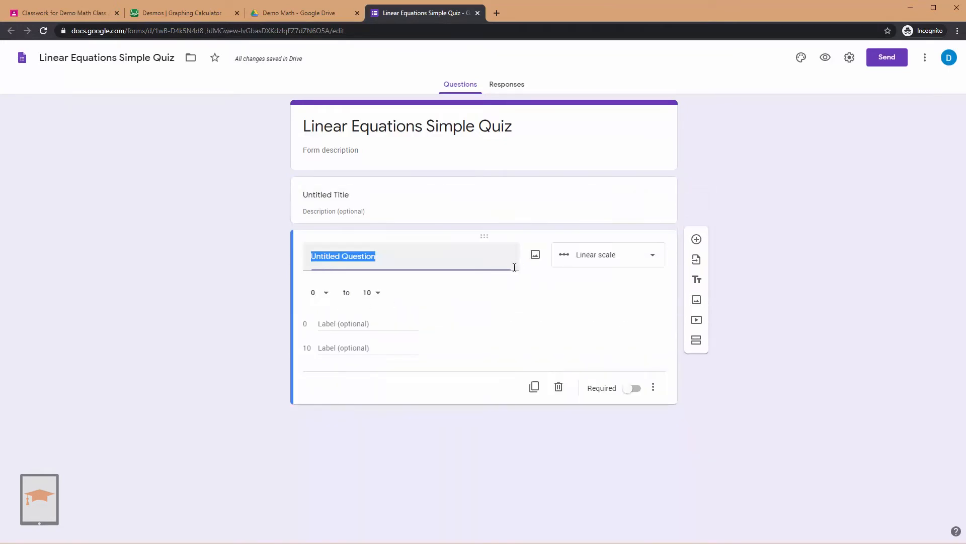
# Step: Delete the title and description block above the question, and view the sources offered for inserting an image
pyautogui.click(547, 185)
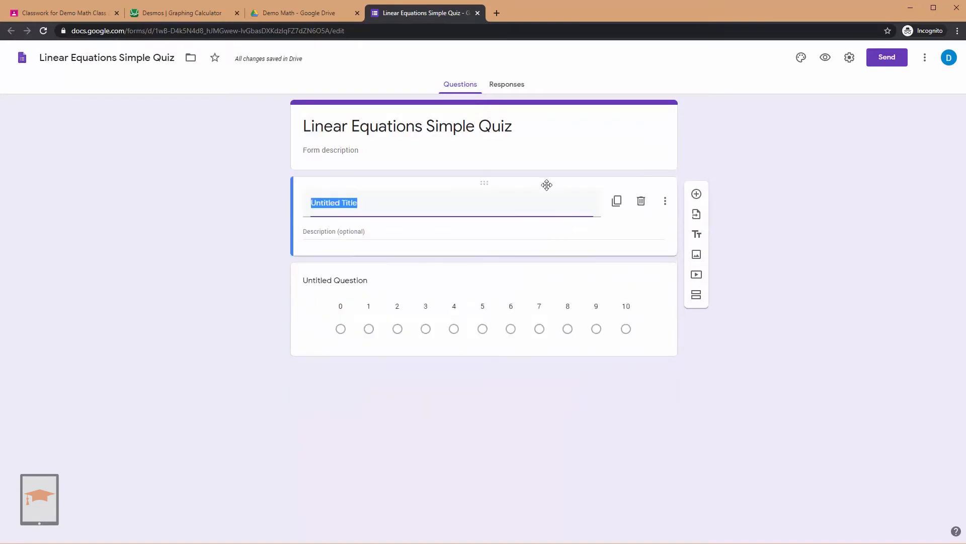
pyautogui.click(642, 203)
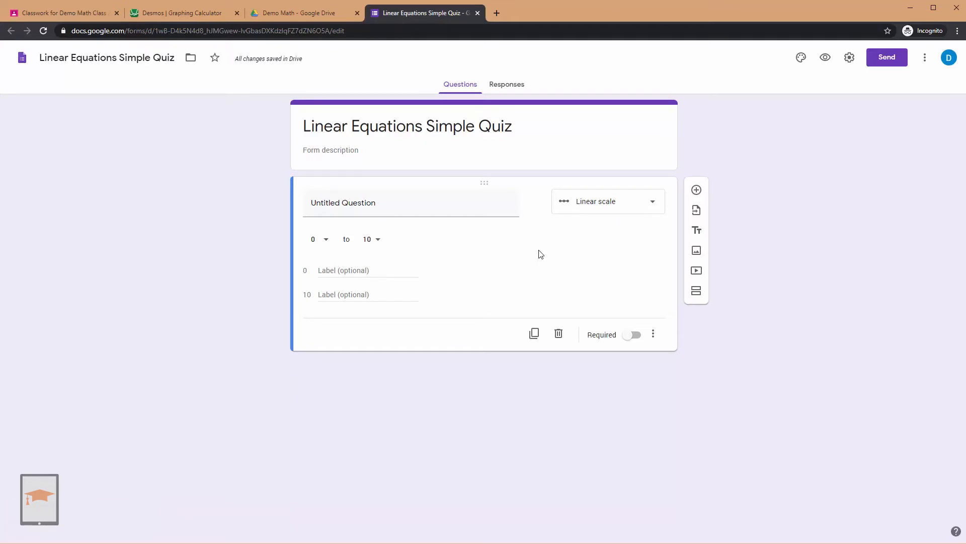
pyautogui.click(697, 252)
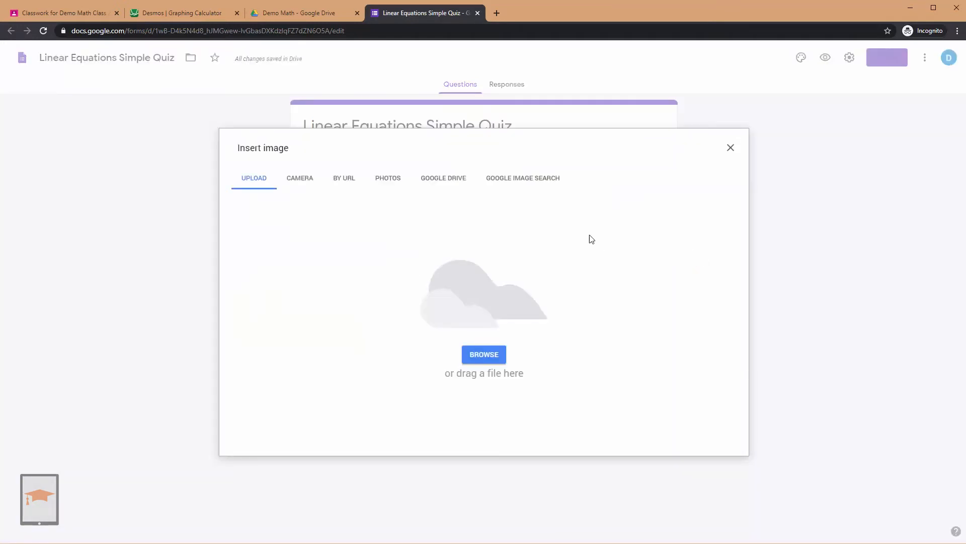
pyautogui.click(730, 149)
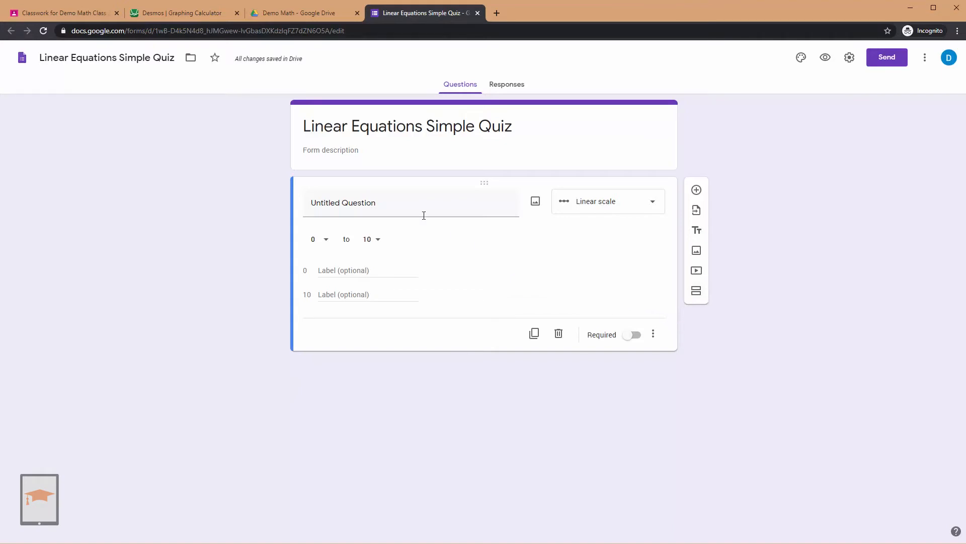
# Step: Change the linear scale question to multiple choice and enter "What is the slope of the line 4x - 2y = 6?" as its text
pyautogui.click(579, 202)
pyautogui.click(598, 139)
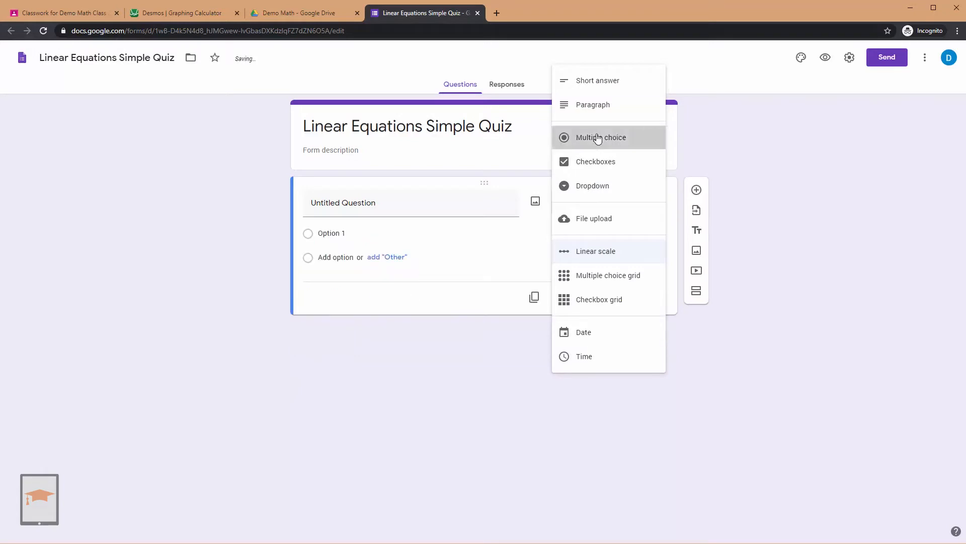
pyautogui.click(387, 204)
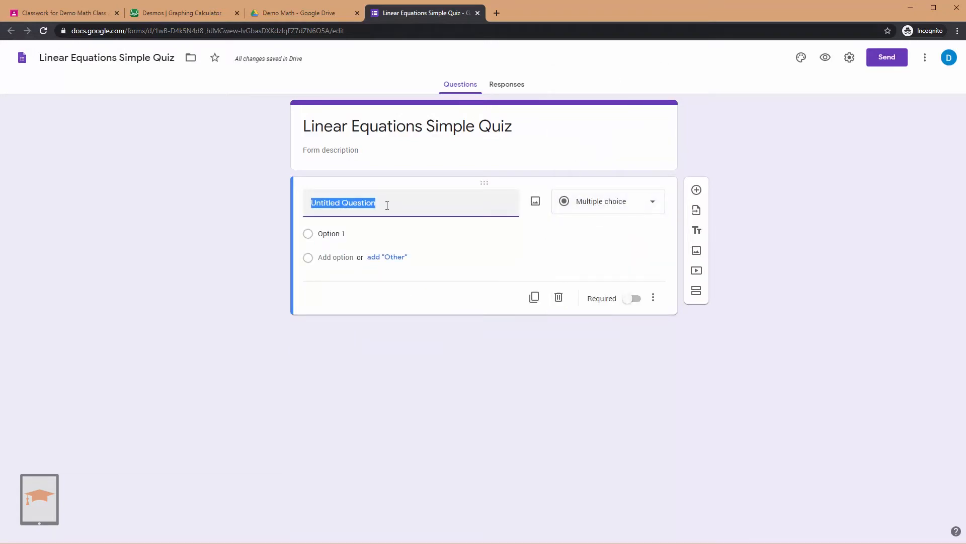
pyautogui.write('What is')
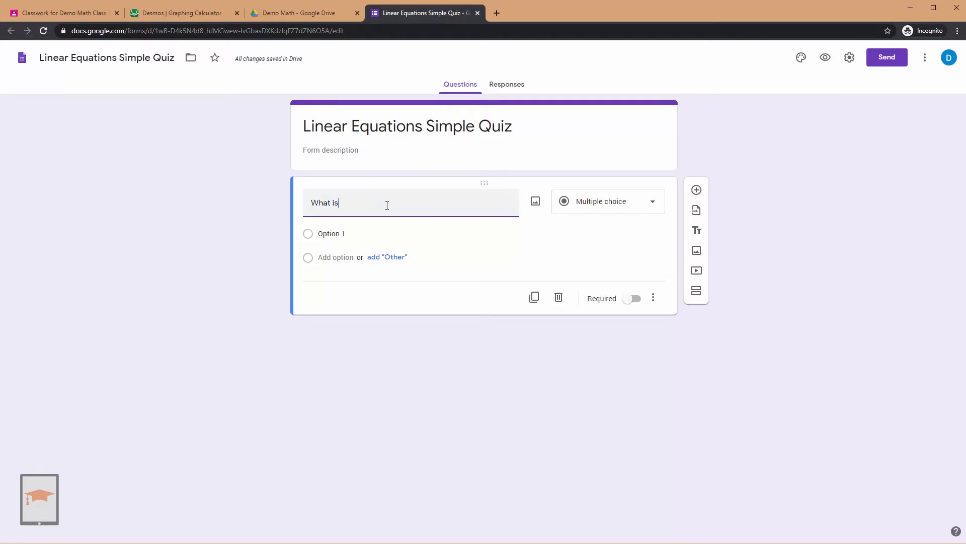
pyautogui.write(' the slope of the line 4x')
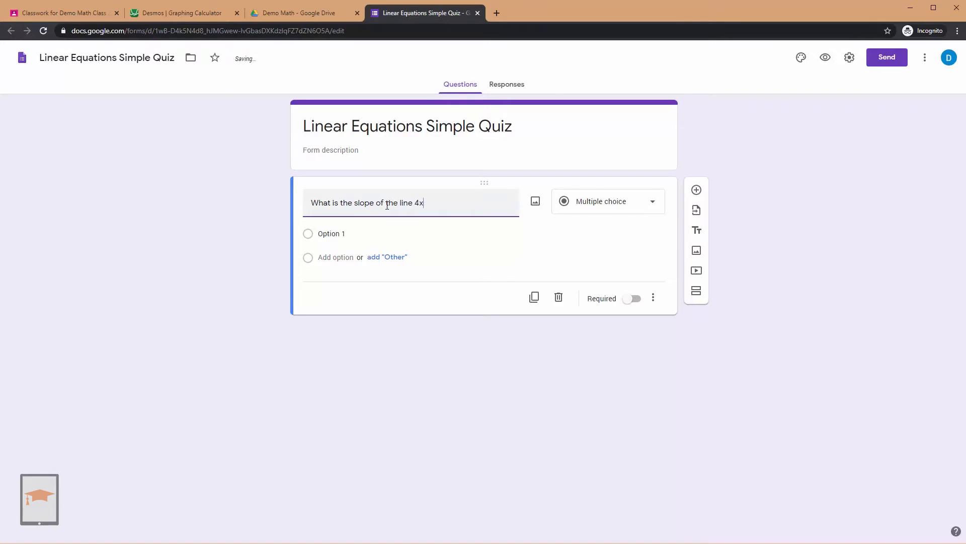
pyautogui.write(' - 2y = 6?')
# Step: Enter 6, -2, 4 and 2 as the slope question's four answer options
pyautogui.click(383, 235)
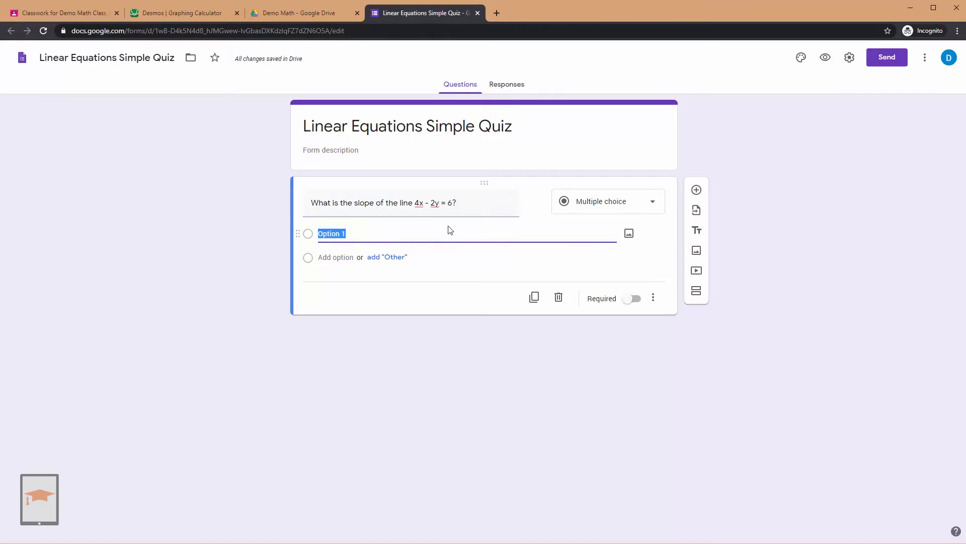
pyautogui.write('6')
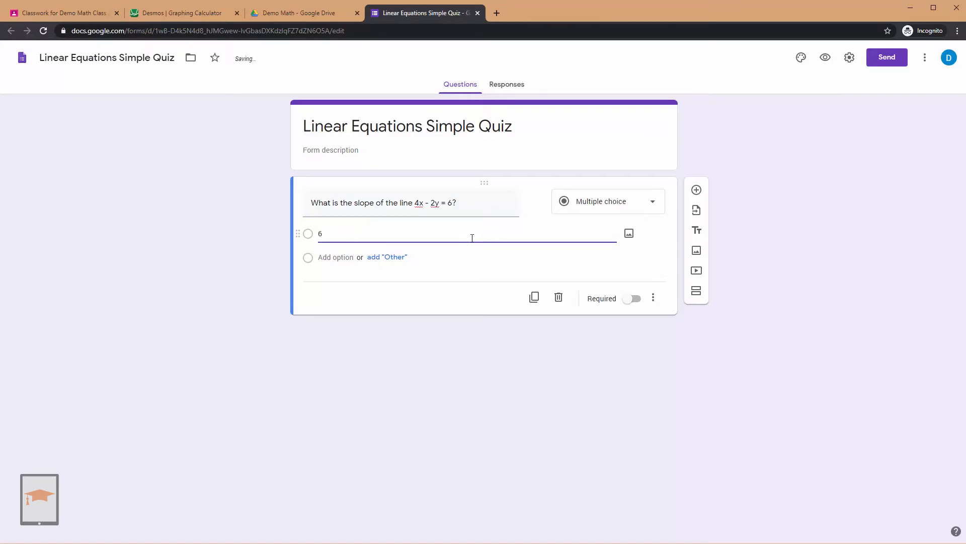
pyautogui.click(340, 262)
pyautogui.write('-2x')
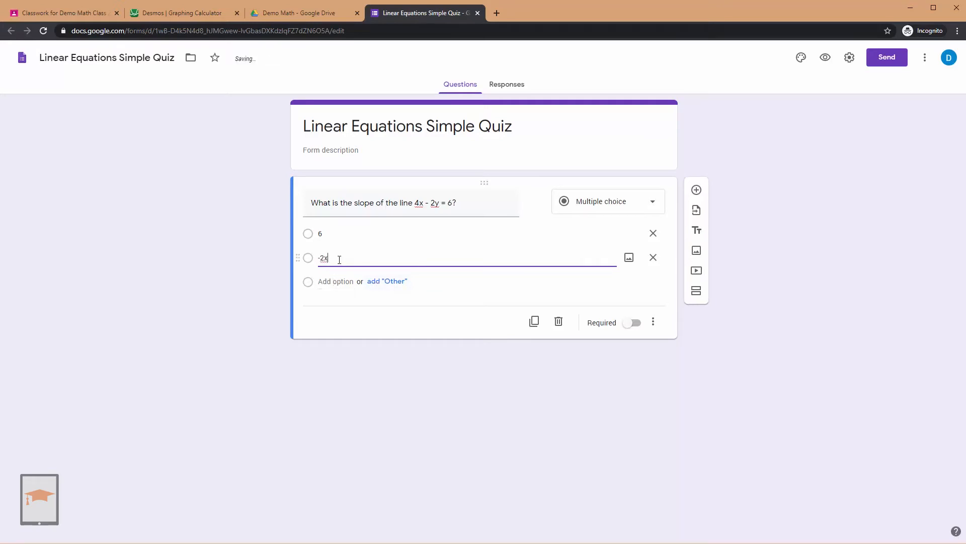
pyautogui.press('BackSpace')
pyautogui.click(332, 282)
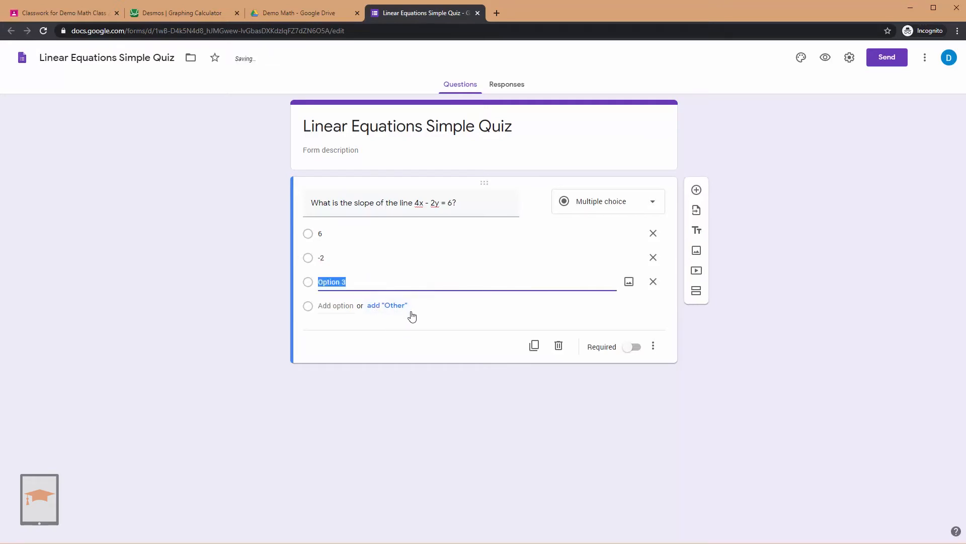
pyautogui.write('4')
pyautogui.click(333, 305)
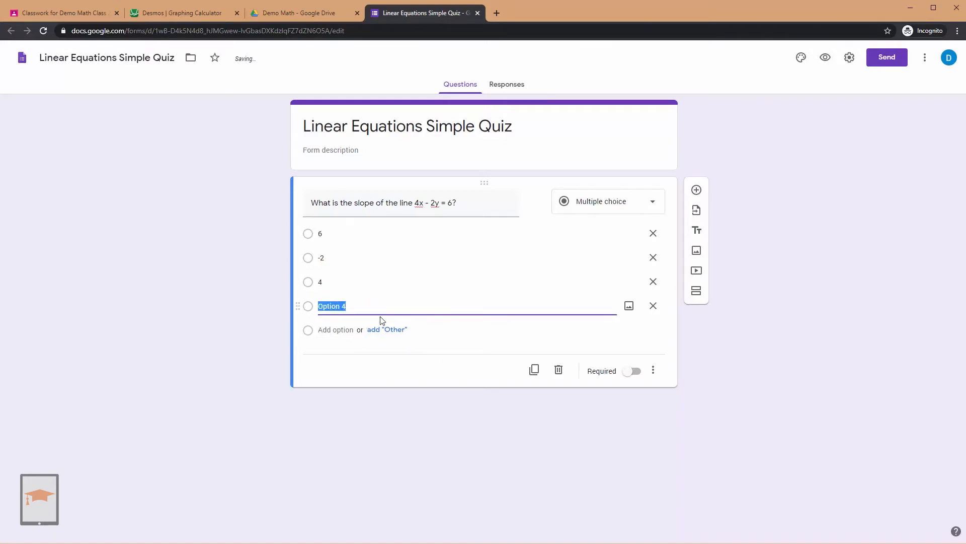
pyautogui.write('2')
# Step: Add "None of these" as the fifth answer option of the slope question
pyautogui.click(345, 333)
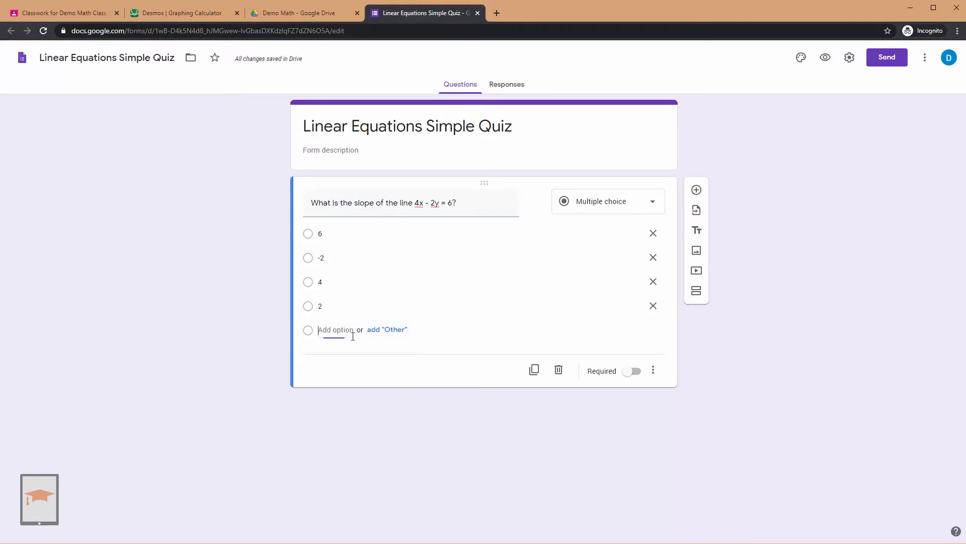
pyautogui.write('None t')
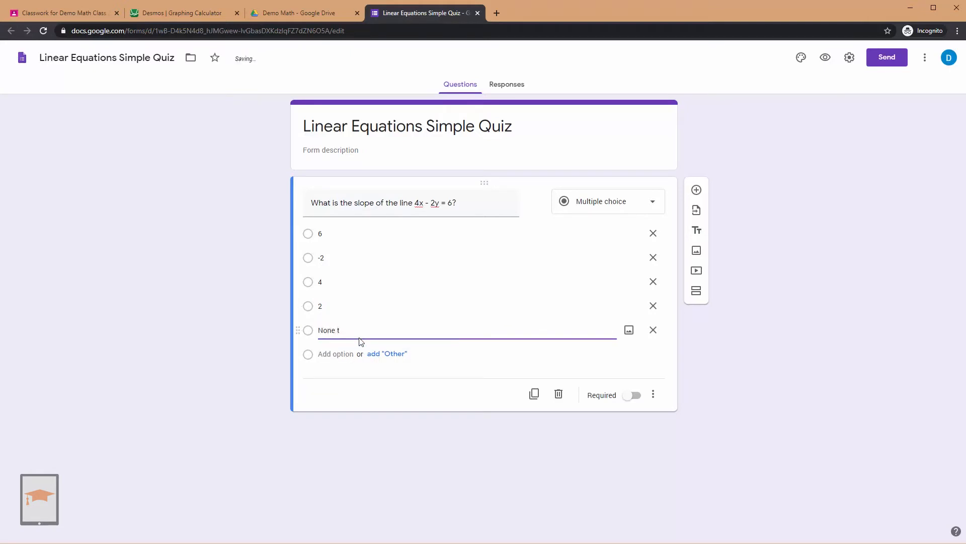
pyautogui.press('BackSpace')
pyautogui.write('of these')
pyautogui.click(367, 363)
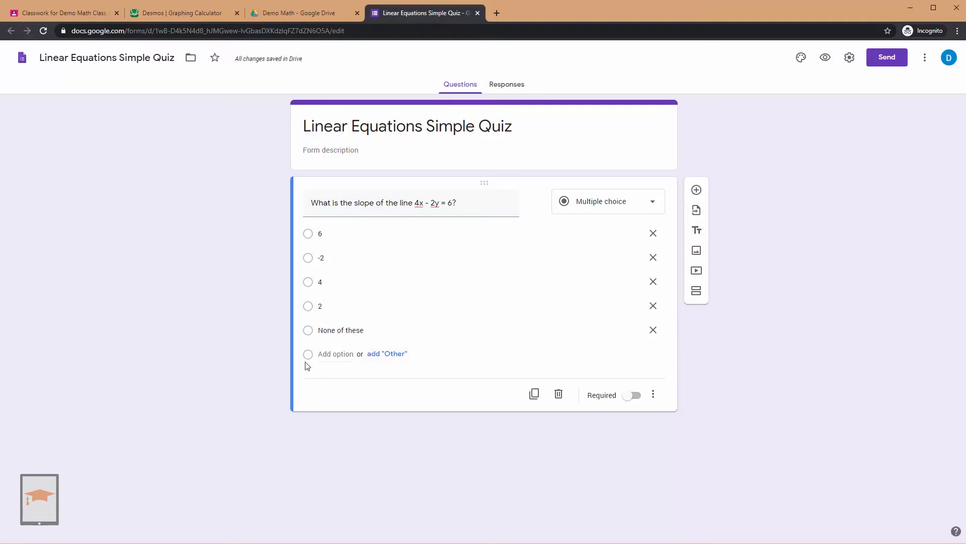
# Step: Add and remove an "Other" option, and move option 6 to just below option 4
pyautogui.click(385, 355)
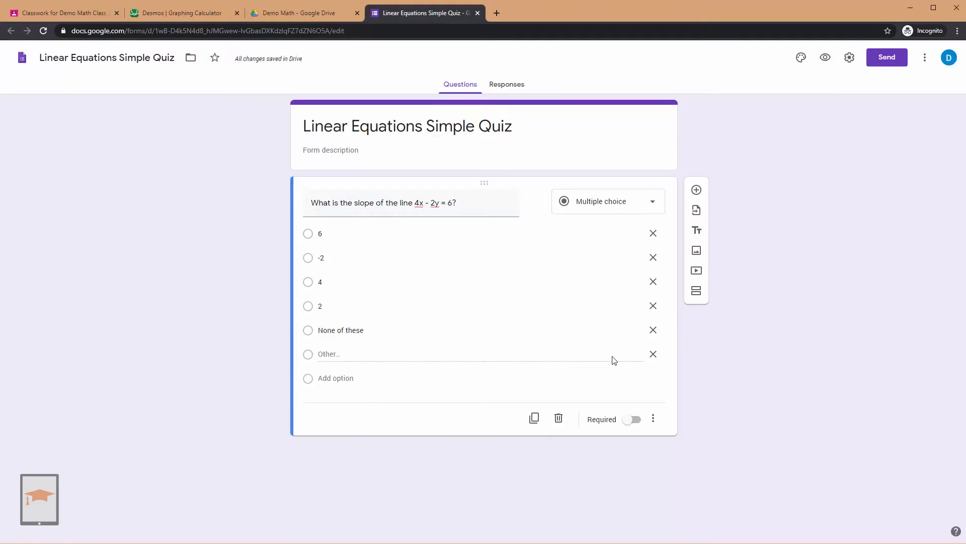
pyautogui.click(654, 355)
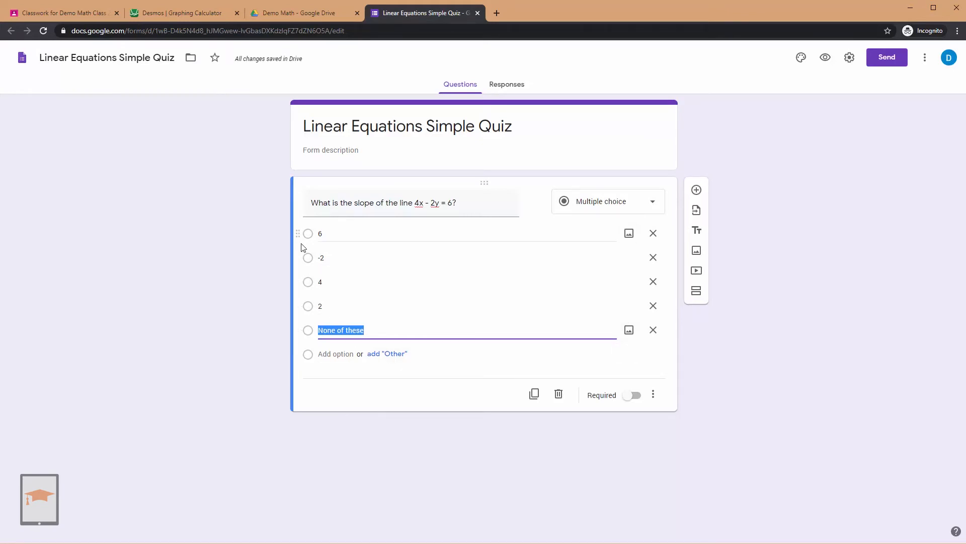
pyautogui.moveTo(302, 246); pyautogui.dragTo(295, 273)
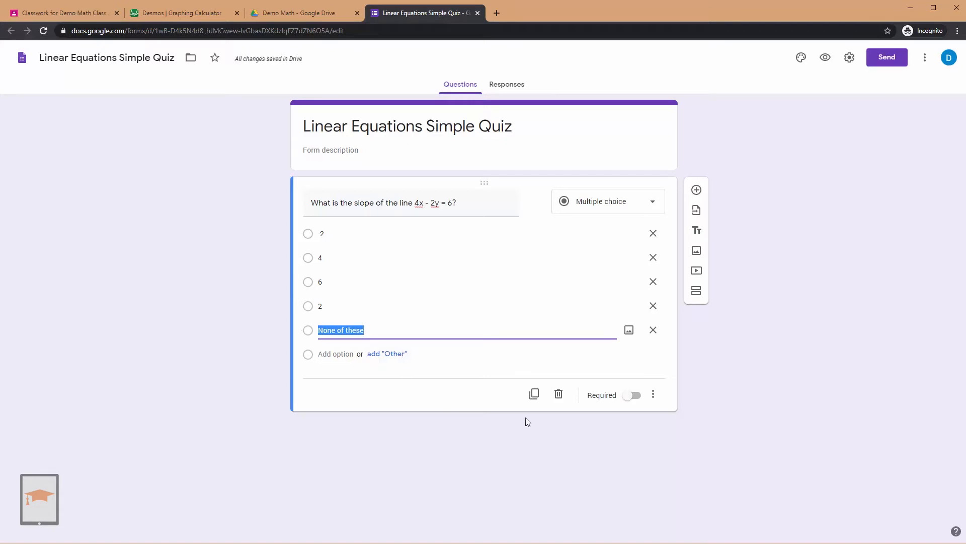
# Step: Turn shuffled option order on for the slope question and turn it back off
pyautogui.click(655, 396)
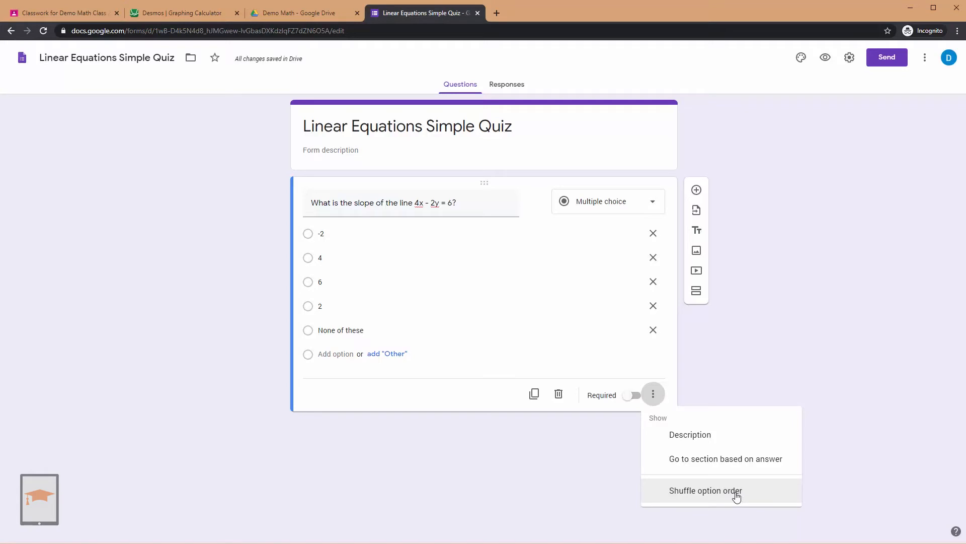
pyautogui.click(684, 492)
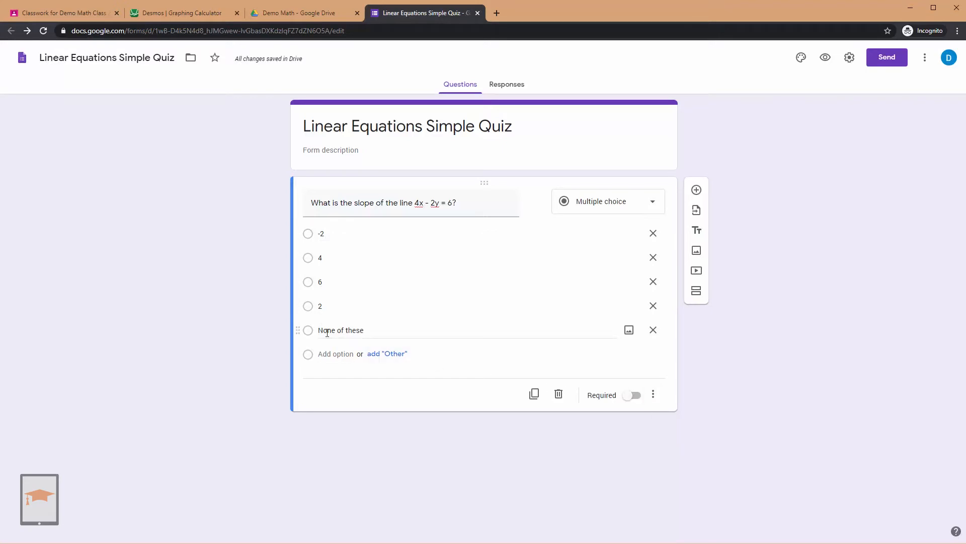
pyautogui.click(653, 394)
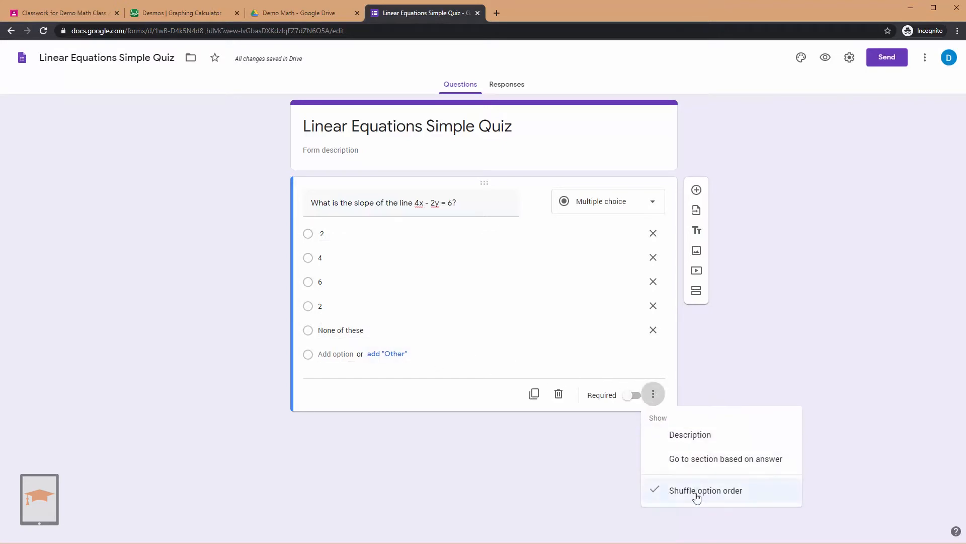
pyautogui.click(694, 498)
pyautogui.click(654, 394)
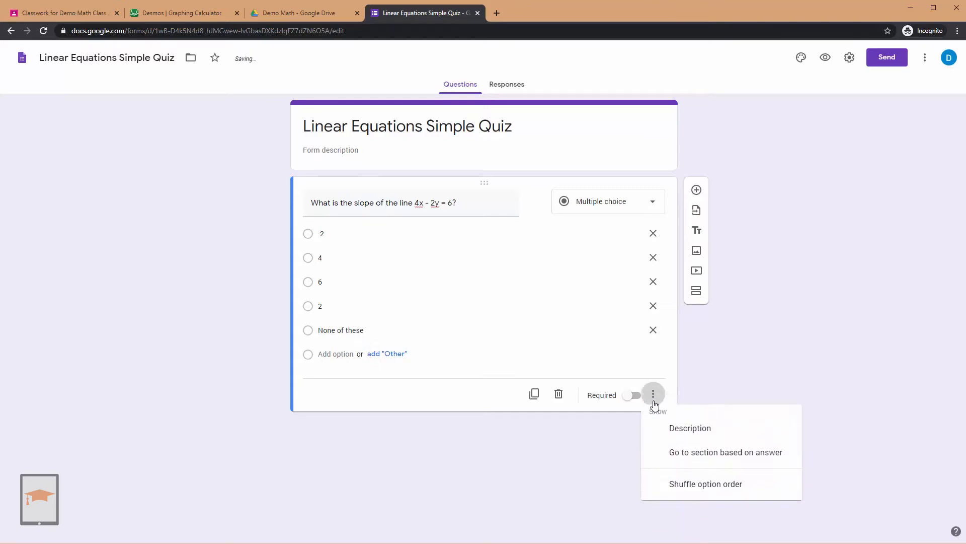
pyautogui.click(593, 344)
# Step: Remove the "None of these" option, and make the question required with shuffled option order
pyautogui.click(652, 330)
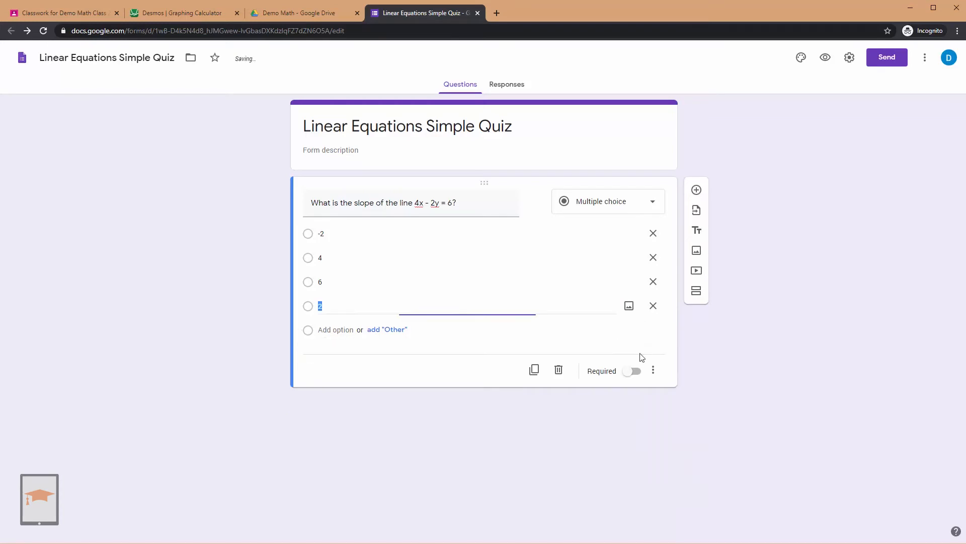
pyautogui.click(653, 369)
pyautogui.click(674, 464)
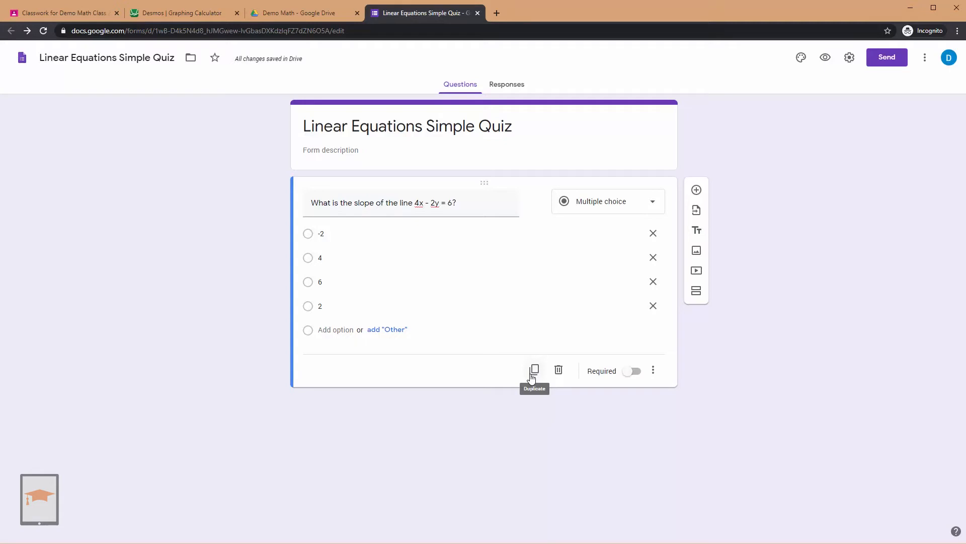
pyautogui.click(635, 373)
# Step: Show the slope question's description field and hide it again
pyautogui.click(653, 370)
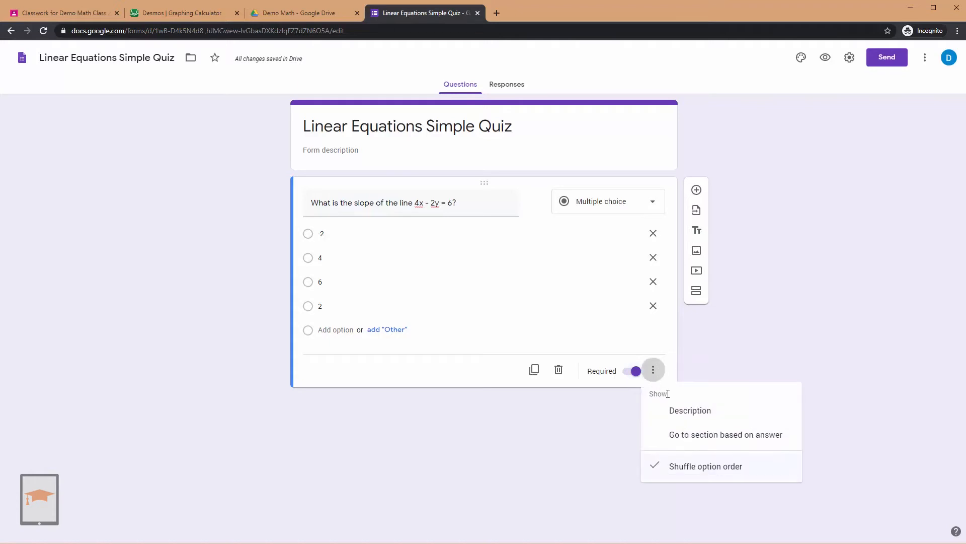
pyautogui.click(683, 416)
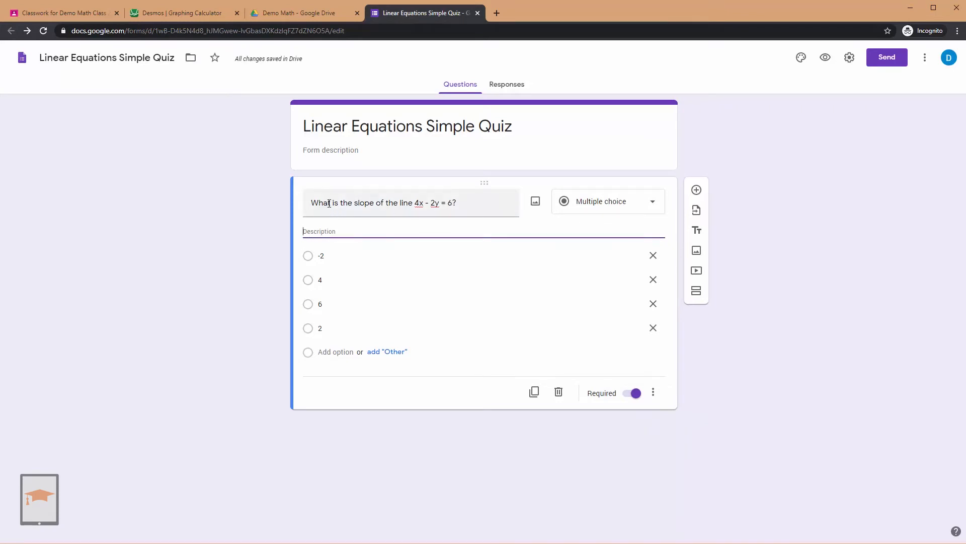
pyautogui.click(656, 395)
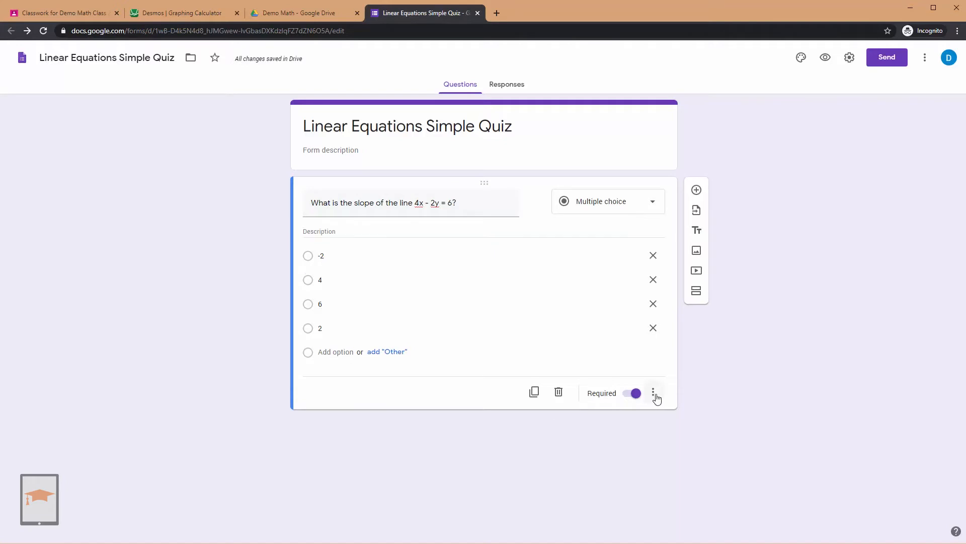
pyautogui.click(674, 434)
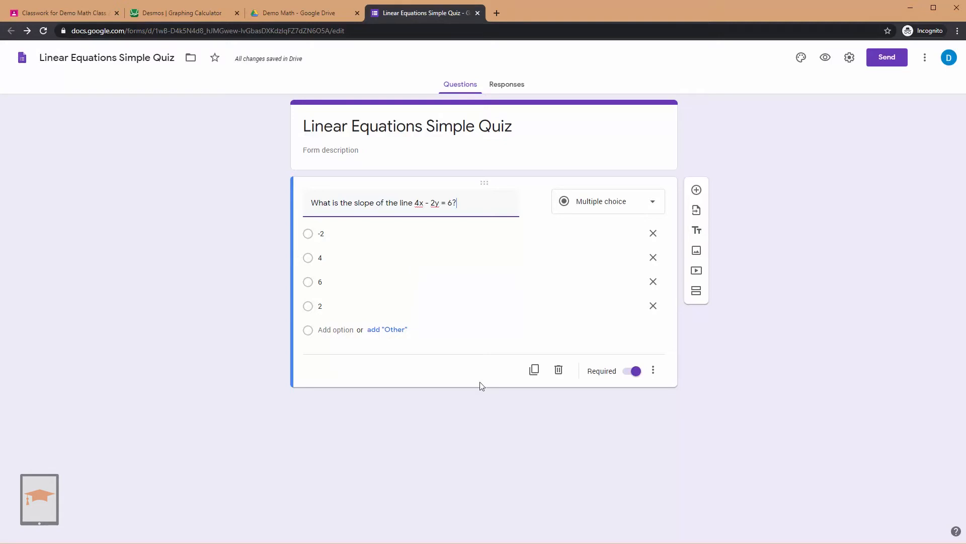
# Step: Duplicate the slope question, change the copy to short answer, and replace "slope" with "y-intercept" in its text
pyautogui.click(535, 375)
pyautogui.click(586, 326)
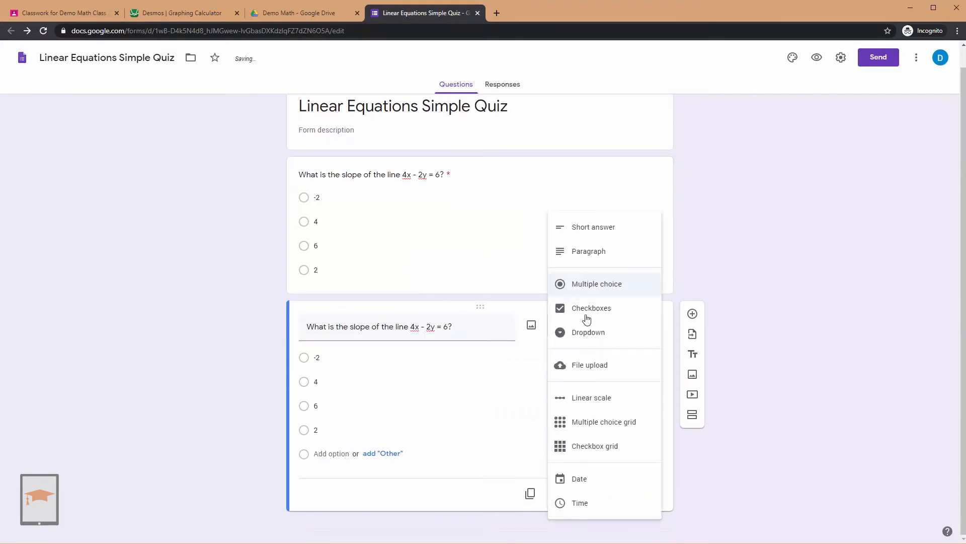
pyautogui.click(580, 233)
pyautogui.click(382, 346)
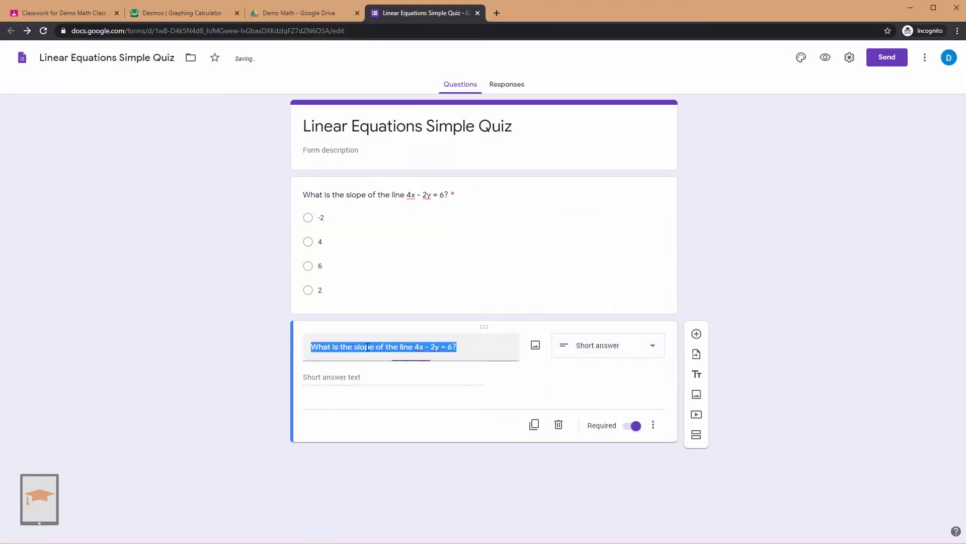
pyautogui.doubleClick(367, 347)
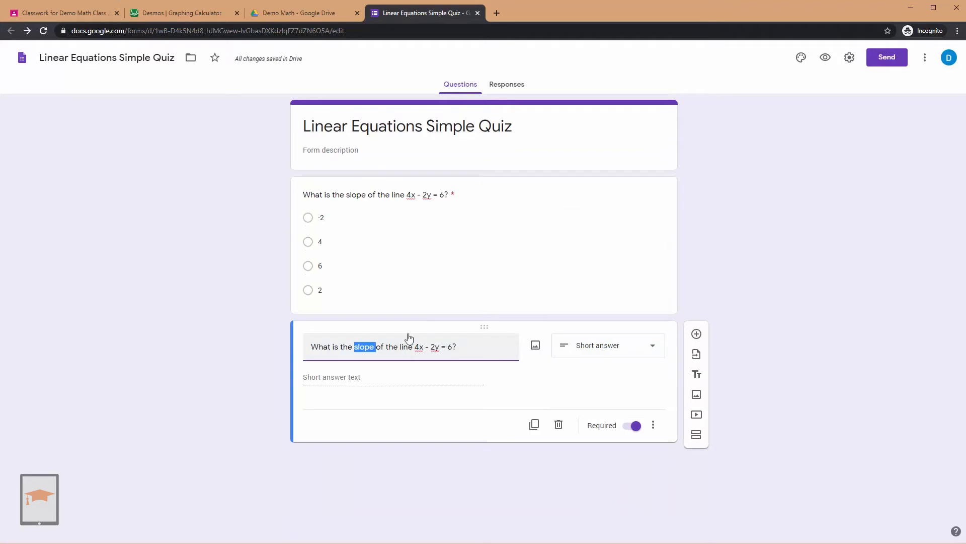
pyautogui.write('y-intercept')
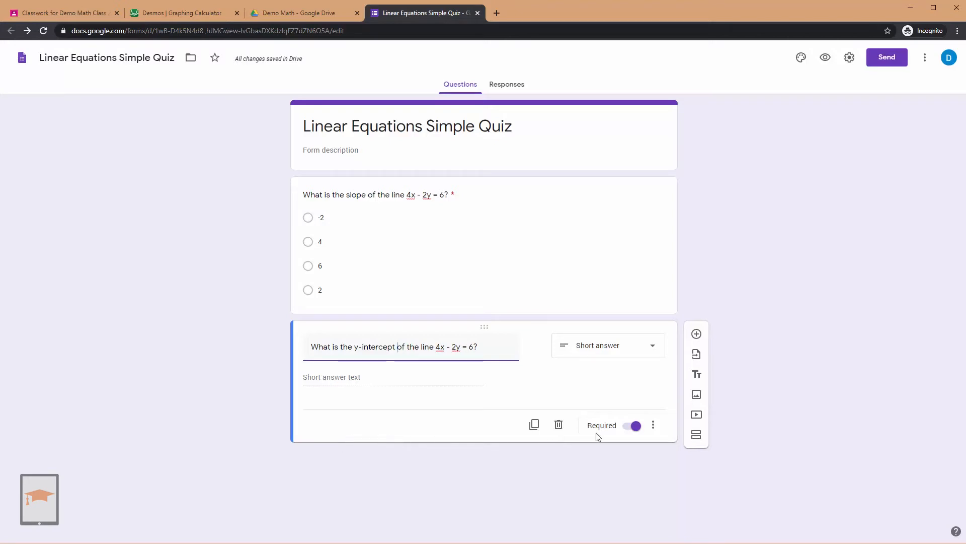
# Step: Add a multiple choice grid question reading "Determine if the line is increasing or decreasing?" below the y-intercept question
pyautogui.click(696, 332)
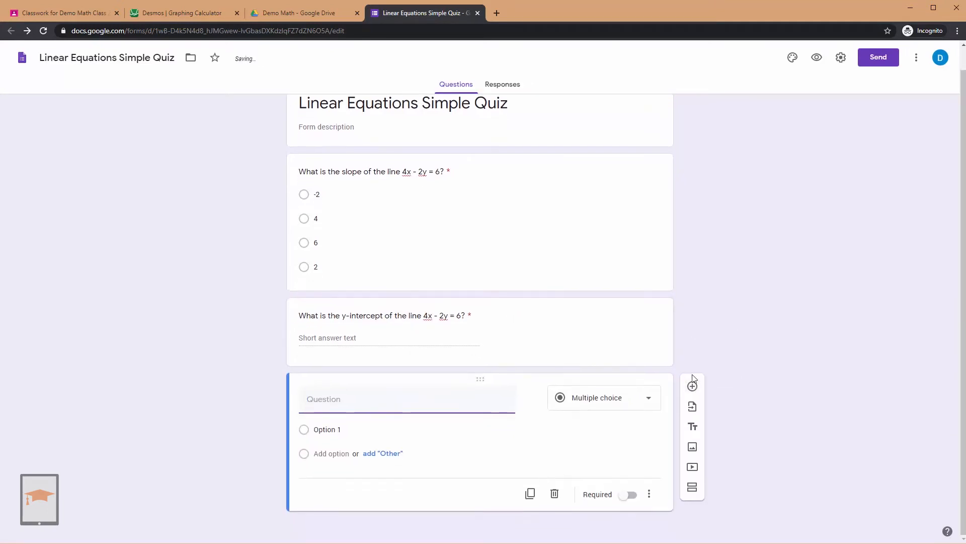
pyautogui.click(626, 405)
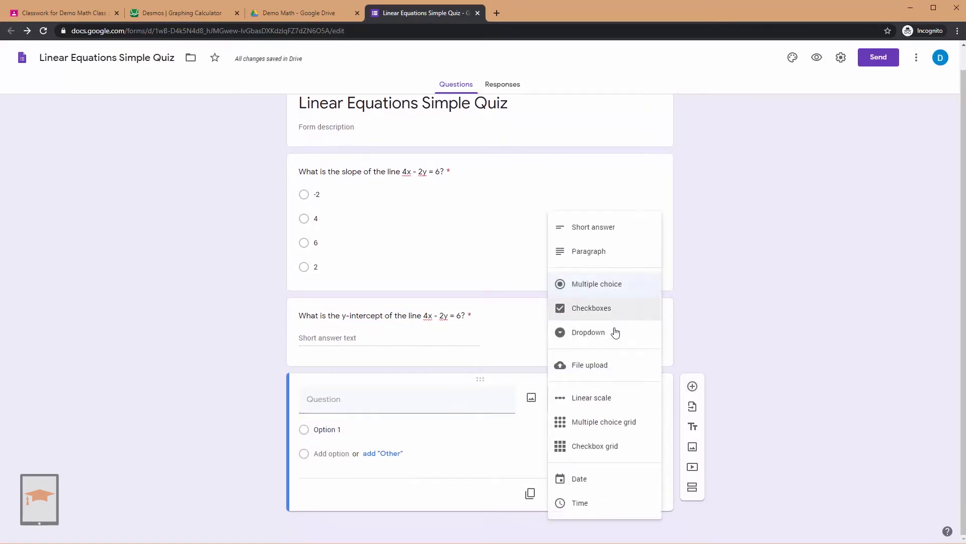
pyautogui.click(592, 427)
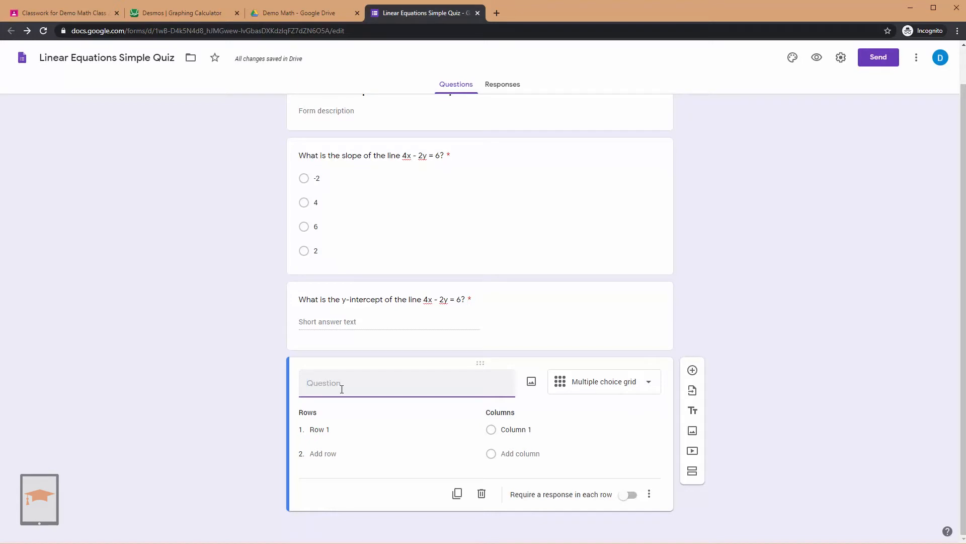
pyautogui.write('Select if the line')
pyautogui.hotkey('ctrl', 'a')
pyautogui.write('Determine if the line is increasing or decreasing?')
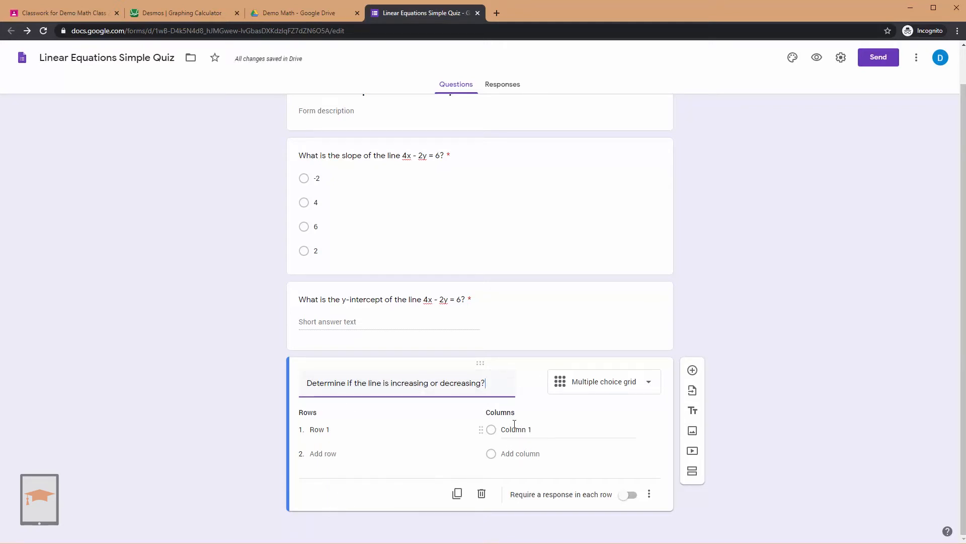
# Step: Name the grid question's columns "Increasing" and "Decreasing"
pyautogui.click(539, 429)
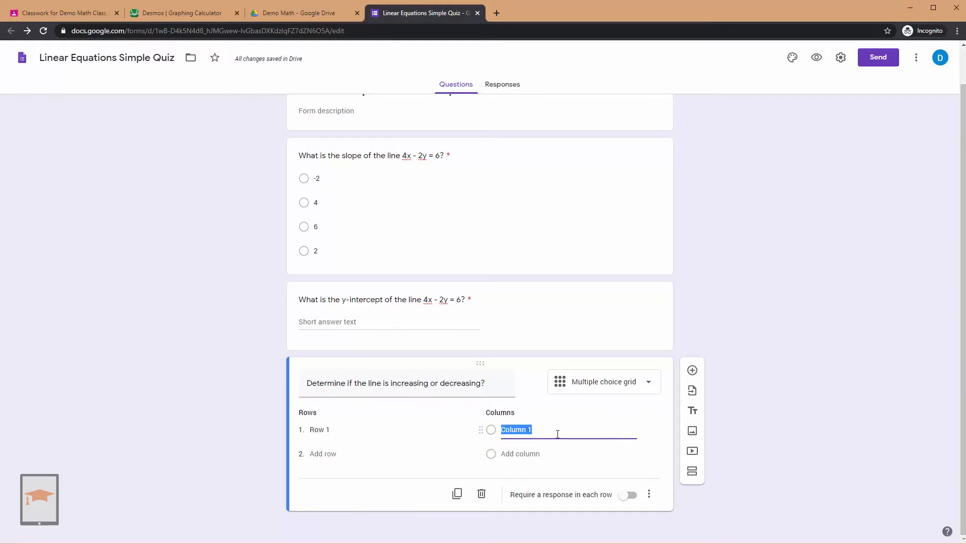
pyautogui.write('Increasing')
pyautogui.press('Tab')
pyautogui.write('Dec')
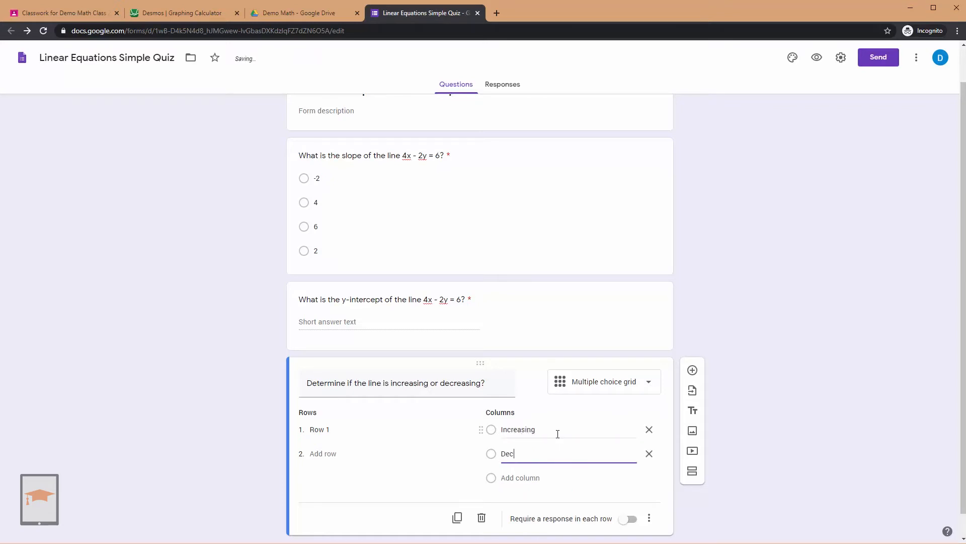
pyautogui.write('reasing')
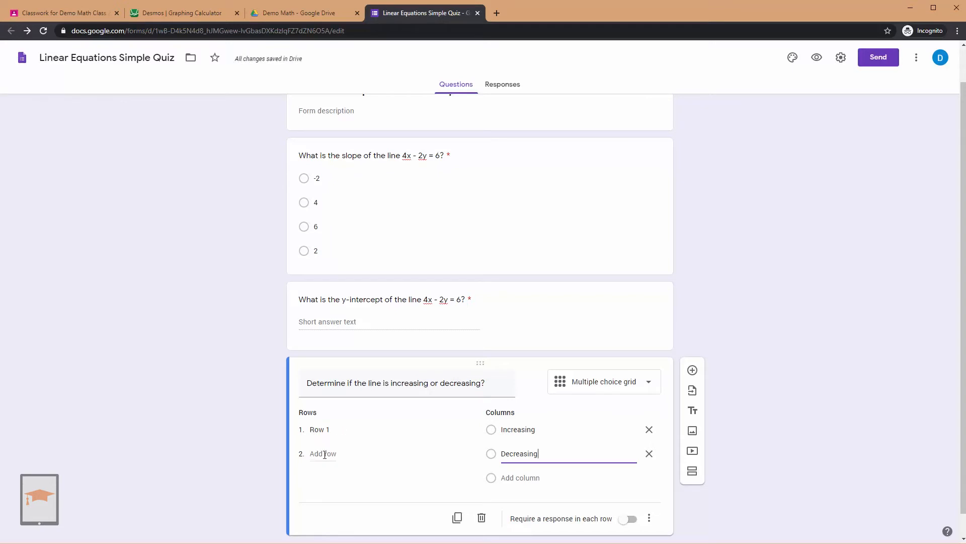
# Step: Fill the grid question's rows with the equations "y = 2x + 1", "y = -3x -4" and "2x + y = 5"
pyautogui.click(340, 428)
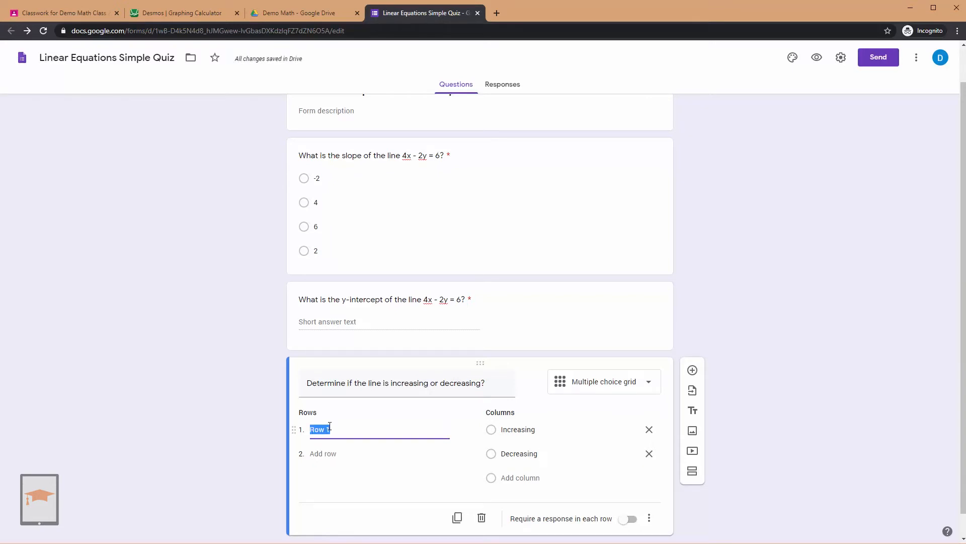
pyautogui.write('y = 2x + 1')
pyautogui.click(324, 454)
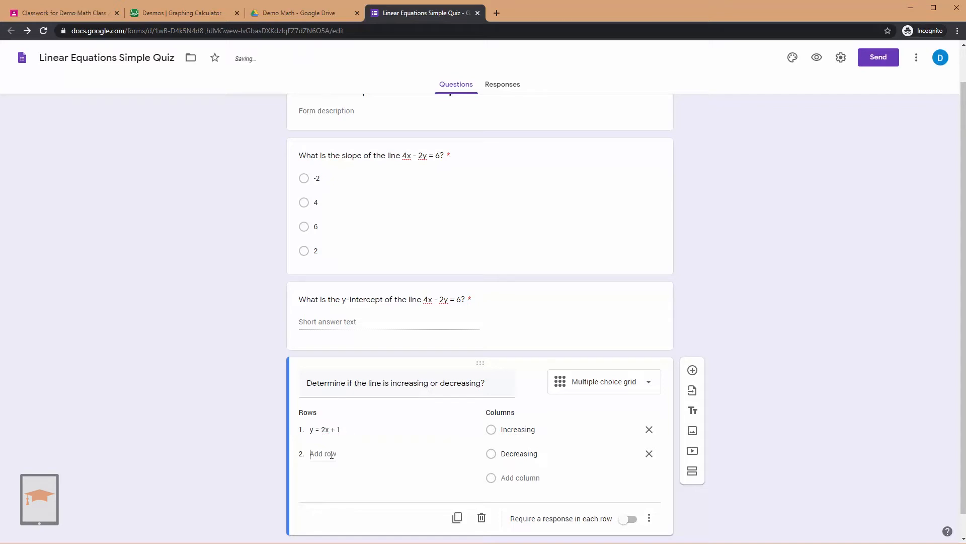
pyautogui.write('y')
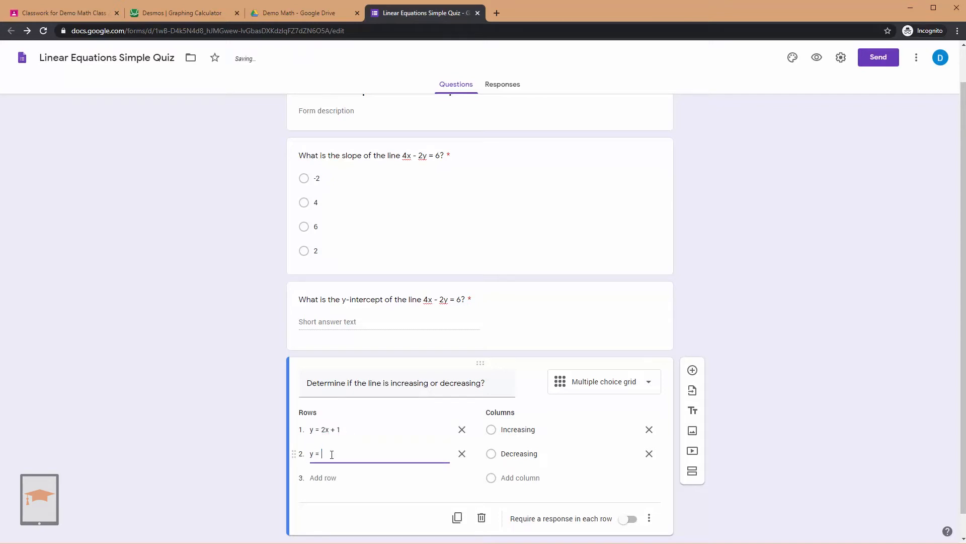
pyautogui.write(' = -3x -4')
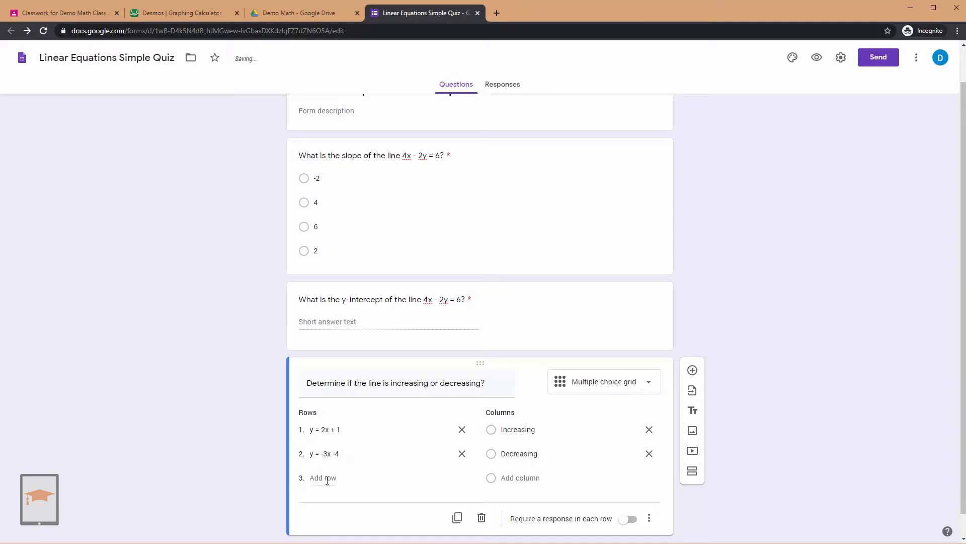
pyautogui.click(323, 478)
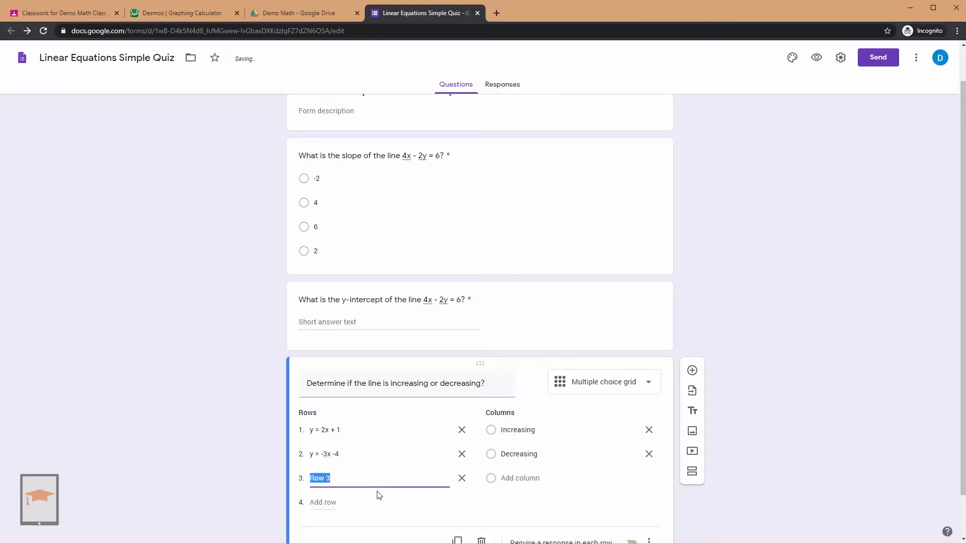
pyautogui.write('2x + y = 5')
pyautogui.click(775, 426)
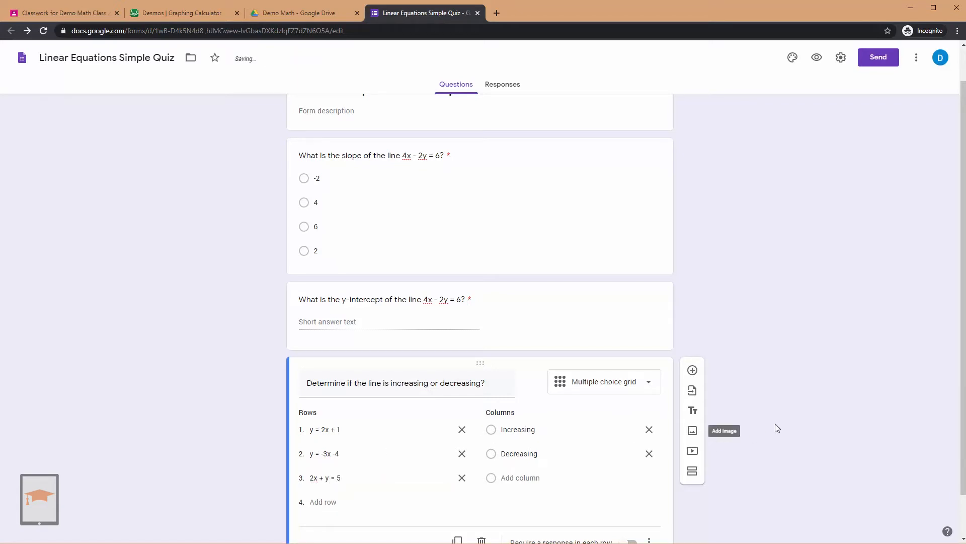
# Step: Preview the quiz and try the answers 2, -2 and 6 in the slope question
pyautogui.scroll(-1, 777, 403)
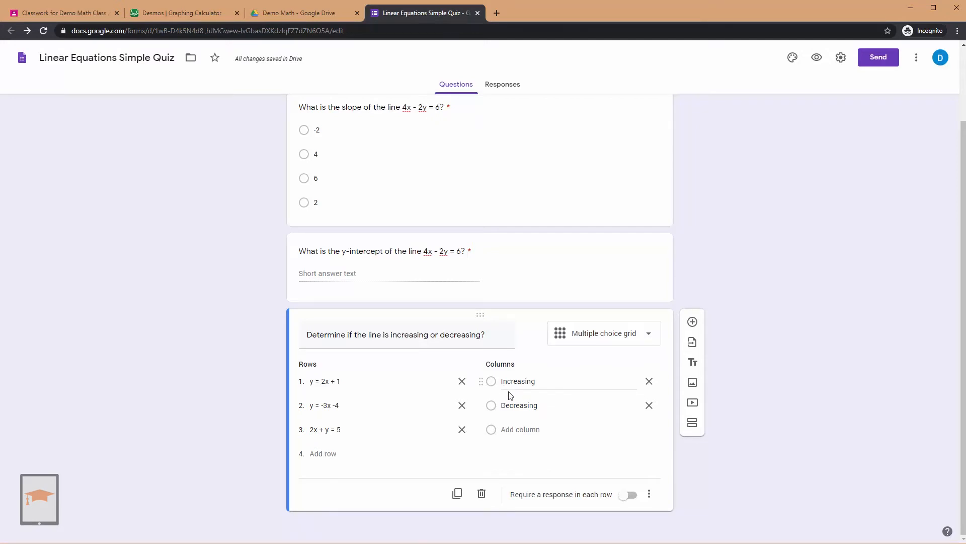
pyautogui.scroll(2, 509, 395)
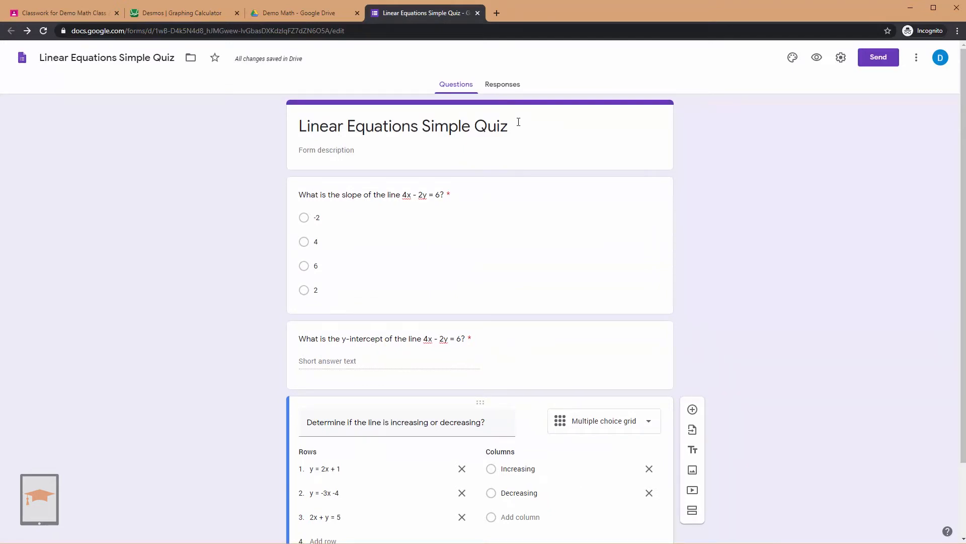
pyautogui.click(817, 59)
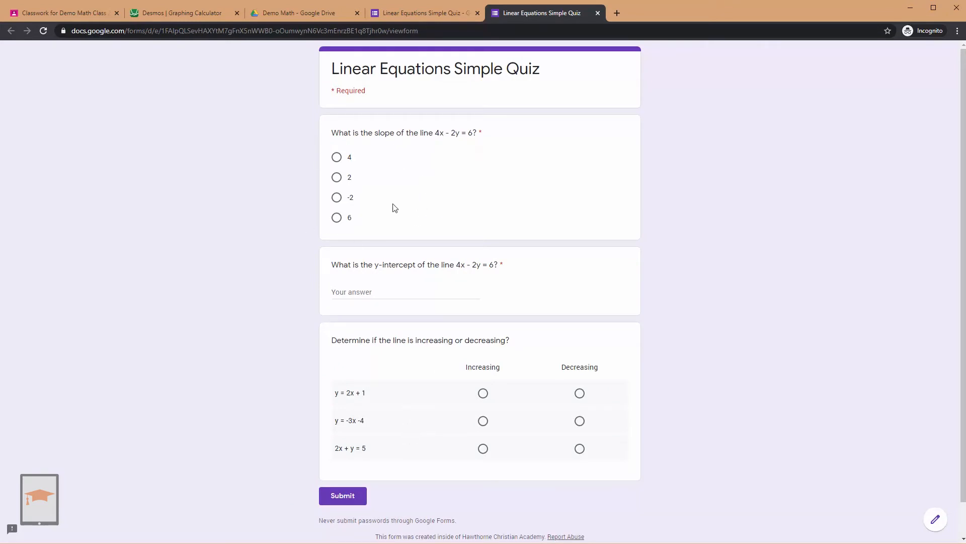
pyautogui.click(337, 178)
pyautogui.click(336, 198)
pyautogui.click(337, 217)
pyautogui.moveTo(482, 133); pyautogui.dragTo(480, 132)
# Step: Try different Increasing and Decreasing choices for the three equations in the previewed grid question
pyautogui.click(483, 393)
pyautogui.click(580, 421)
pyautogui.click(483, 449)
pyautogui.click(483, 421)
pyautogui.click(580, 393)
pyautogui.click(580, 420)
pyautogui.click(580, 449)
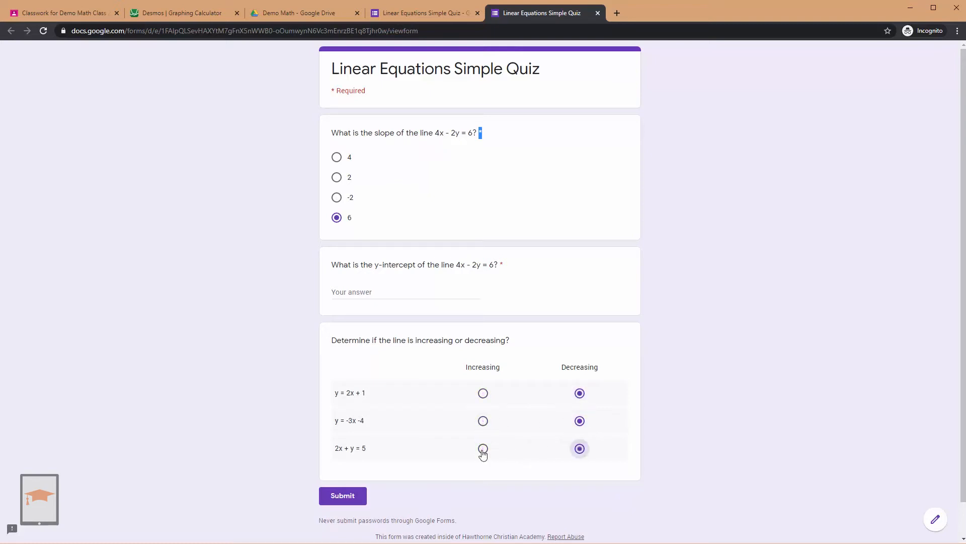
pyautogui.click(483, 394)
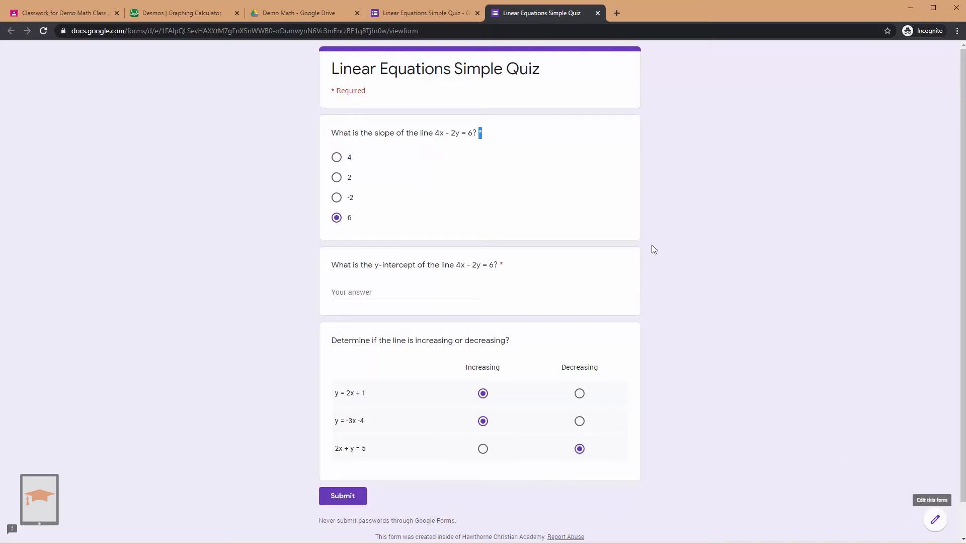
# Step: Return to the form editor, duplicate the increasing or decreasing grid question and change the copy to a checkbox grid
pyautogui.click(451, 21)
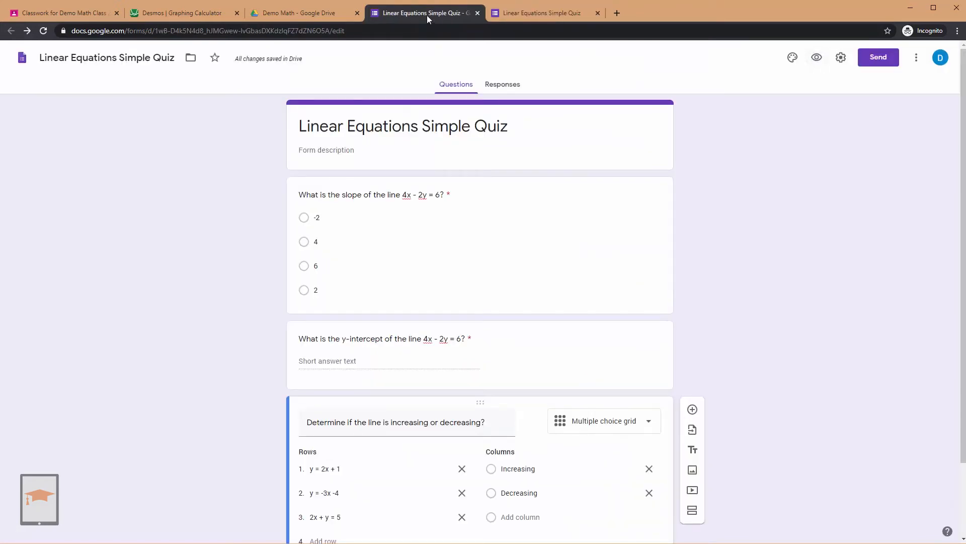
pyautogui.scroll(-2, 775, 297)
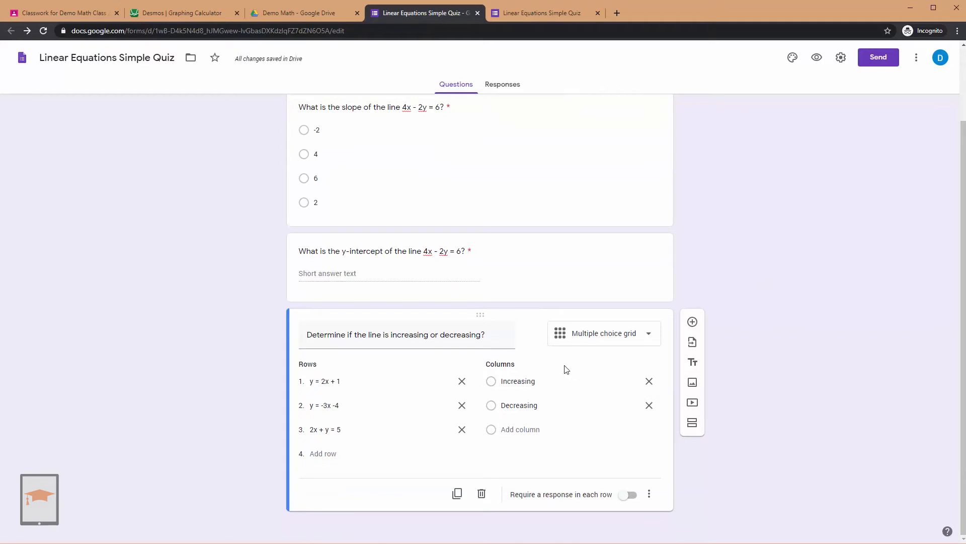
pyautogui.click(457, 498)
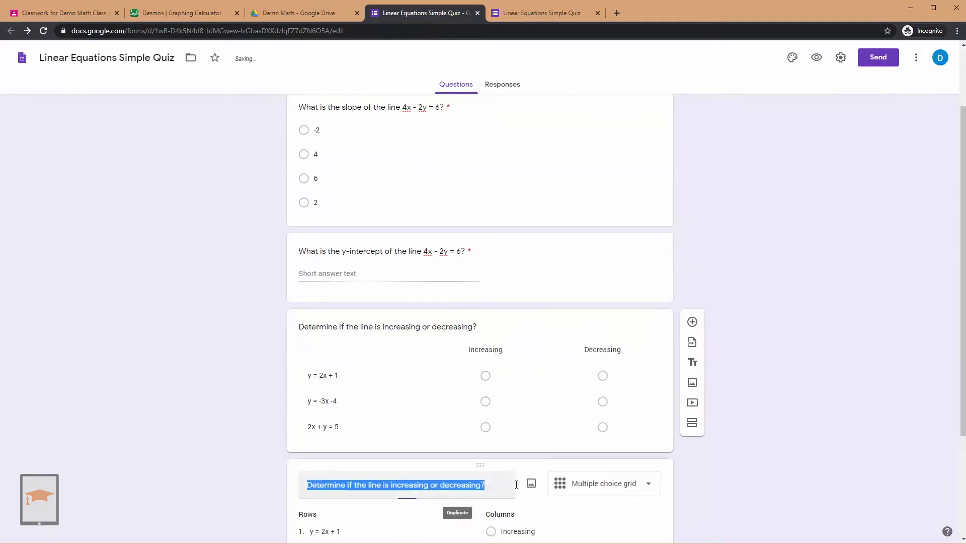
pyautogui.click(604, 344)
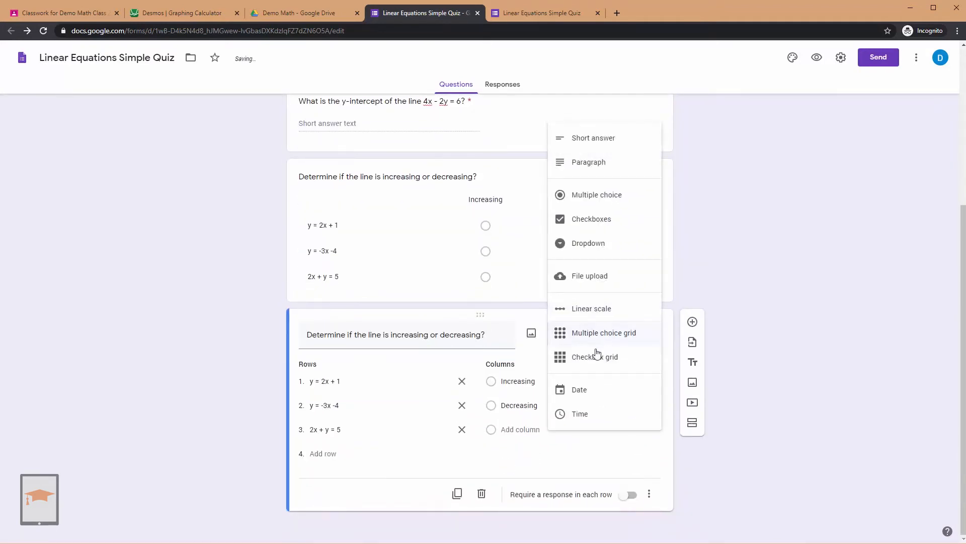
pyautogui.click(599, 356)
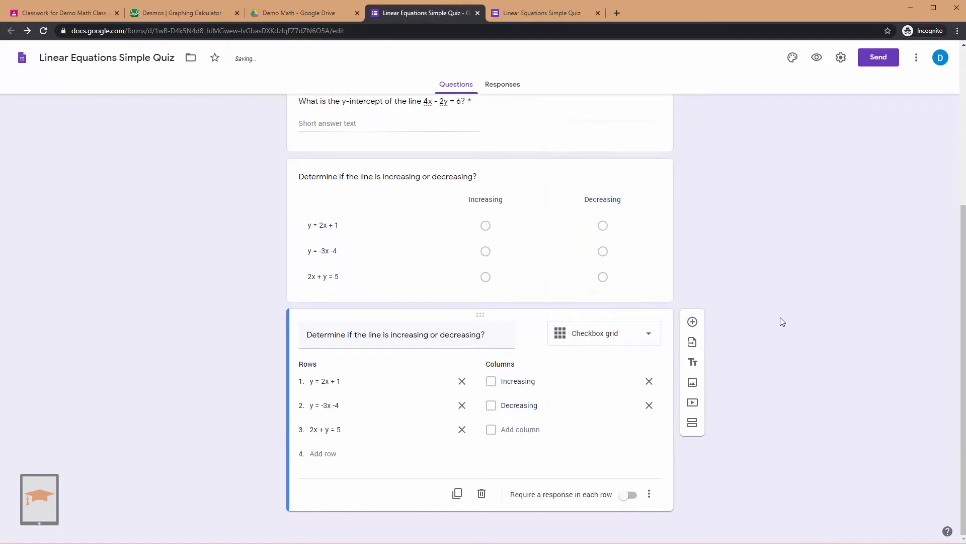
# Step: Replace the checkbox grid's question text with "Determine which of the points are solutions to the given line."
pyautogui.tripleClick(483, 335)
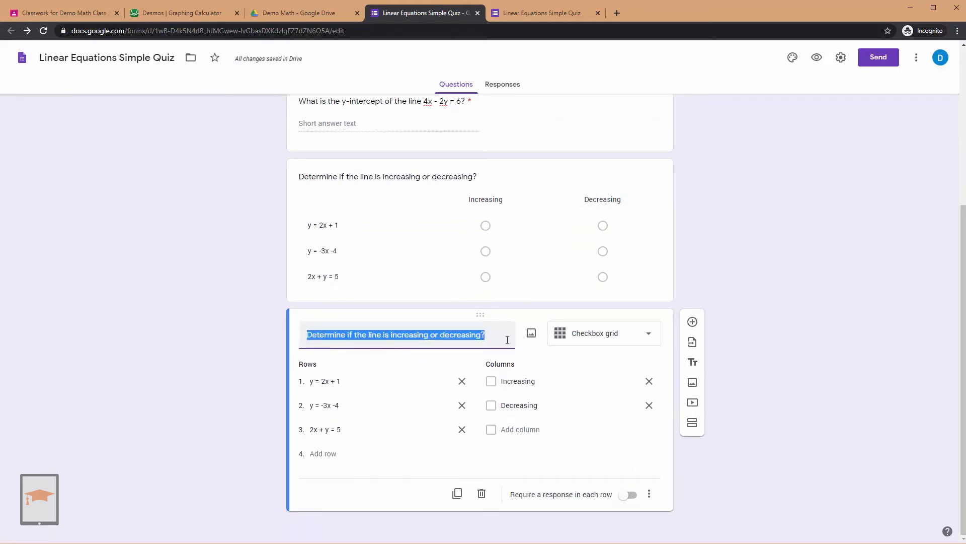
pyautogui.write('Determine ')
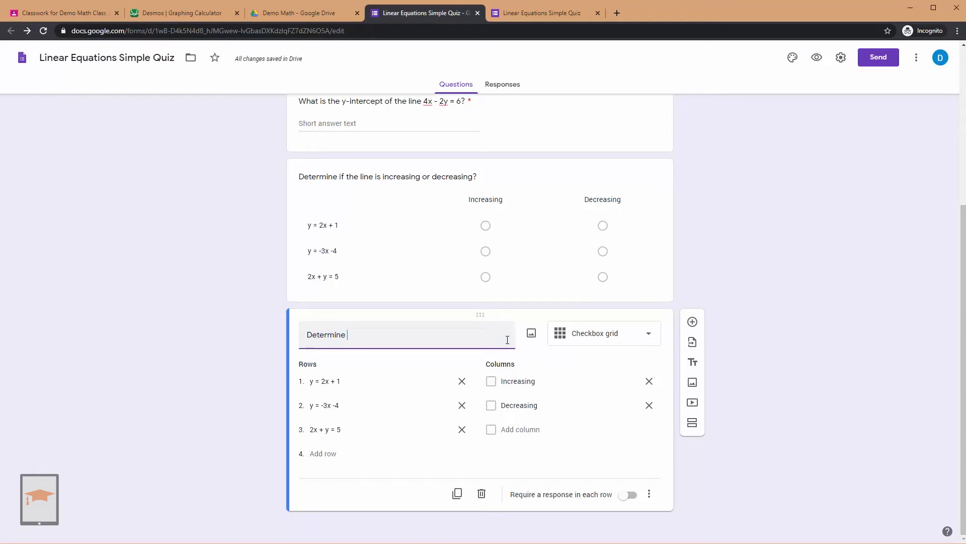
pyautogui.write('which of the points are solutions t')
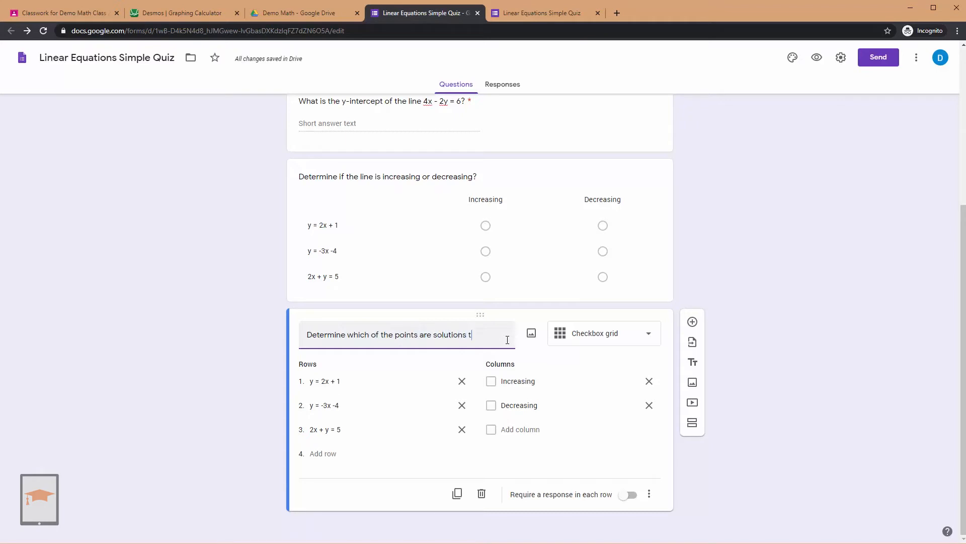
pyautogui.write('o the given li')
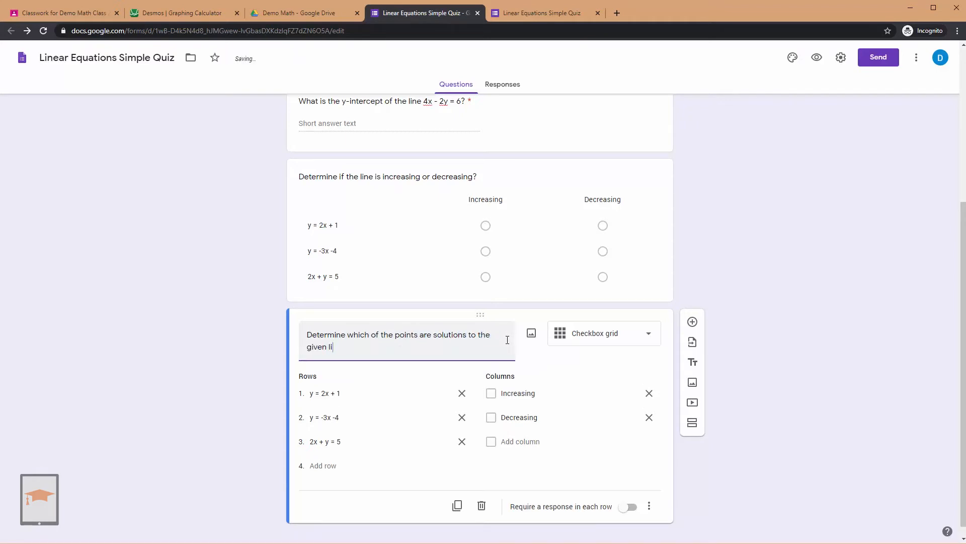
pyautogui.write('ne.')
# Step: Set the checkbox grid's columns to the points "(0, 2)", "(0.5, 3)" and "(4, 0)"
pyautogui.click(540, 395)
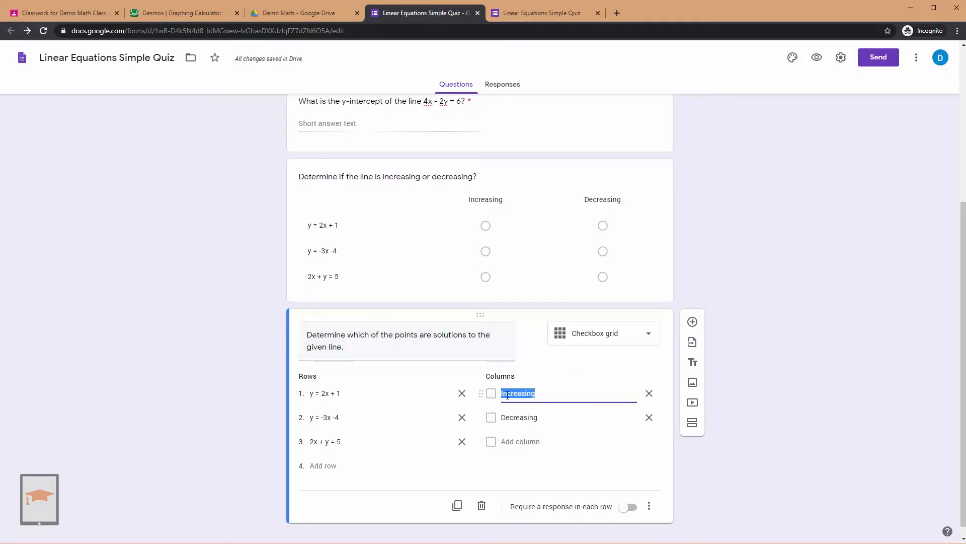
pyautogui.press('BackSpace')
pyautogui.write('(0, 2')
pyautogui.click(523, 415)
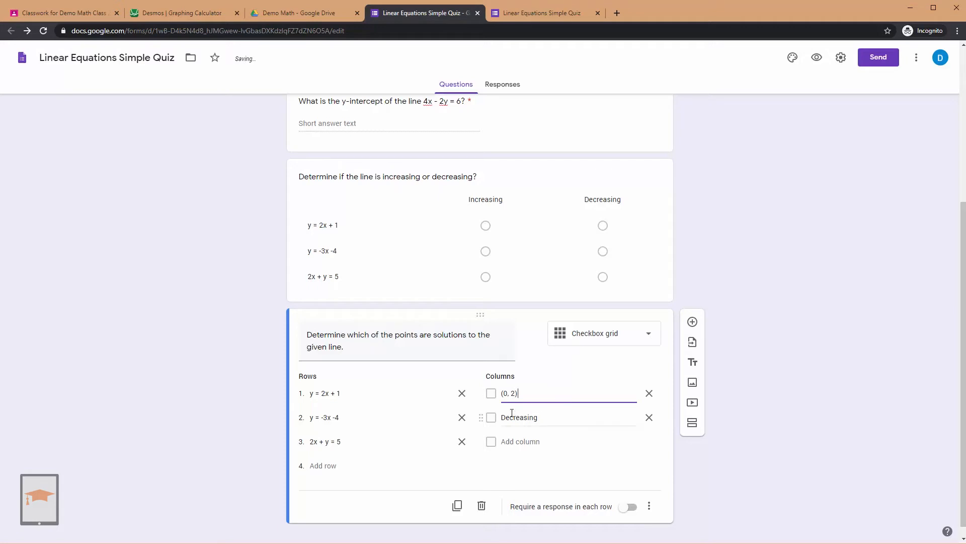
pyautogui.write('(0.5, 3)')
pyautogui.click(517, 441)
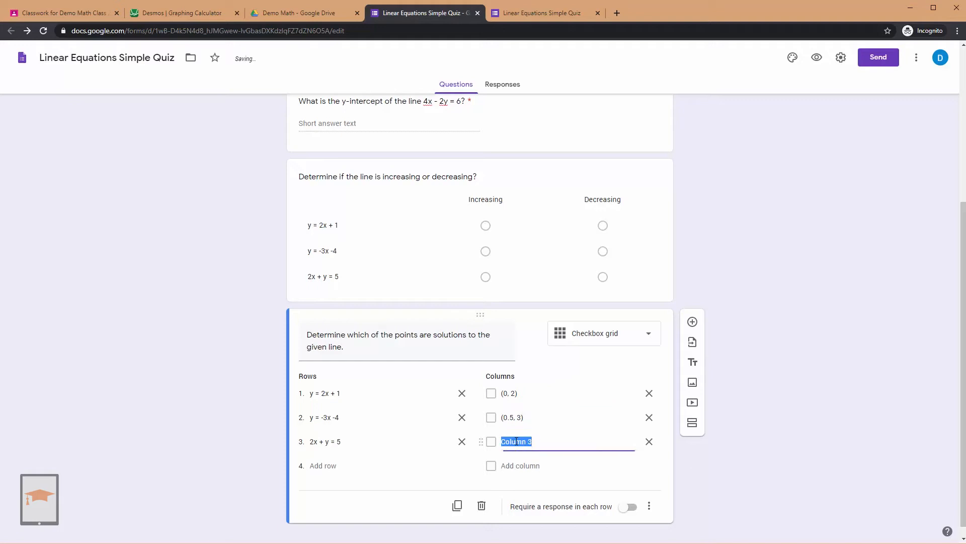
pyautogui.write('(4, 0)')
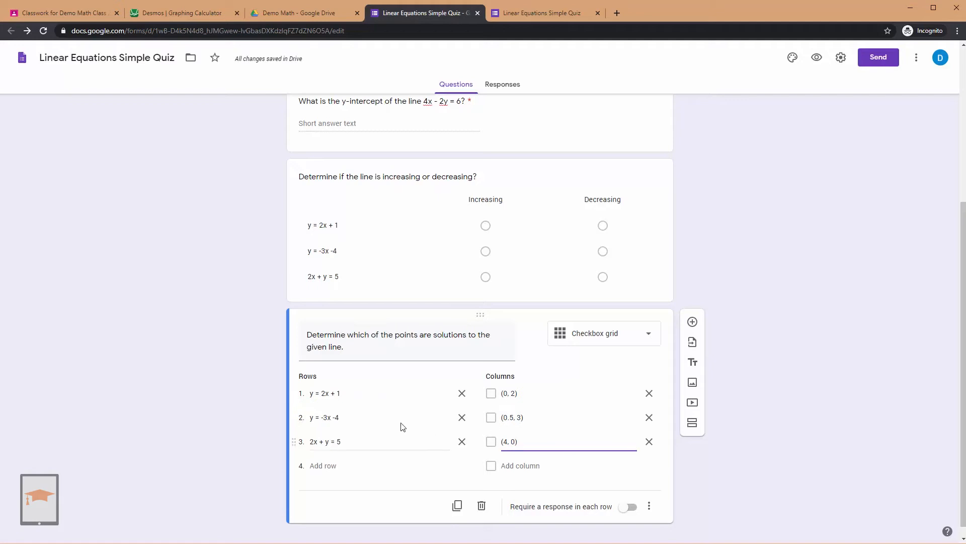
# Step: Change the checkbox grid's first row to "y = 2x + 2" and remove the "y = -3x -4" row
pyautogui.click(347, 393)
pyautogui.click(407, 395)
pyautogui.press('BackSpace')
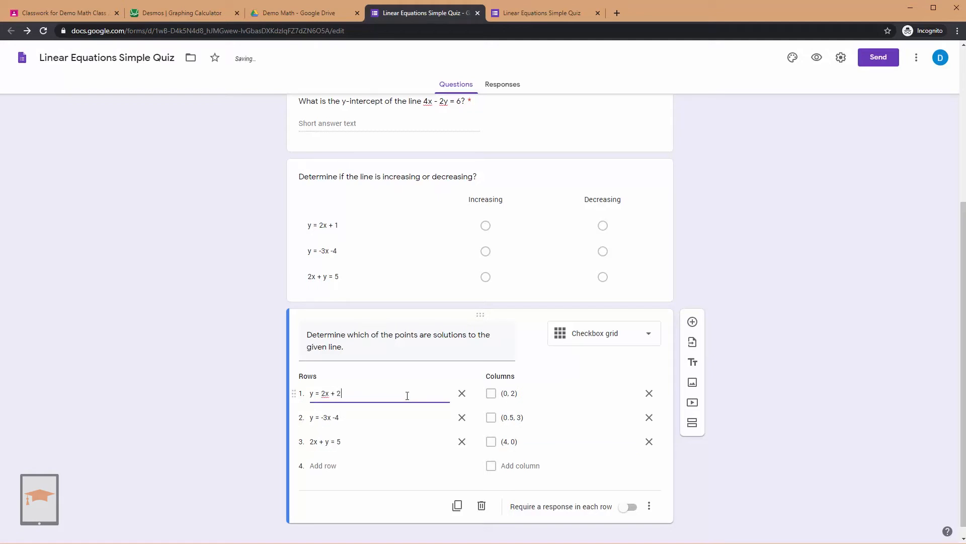
pyautogui.click(344, 418)
pyautogui.press('BackSpace')
pyautogui.press('BackSpace')
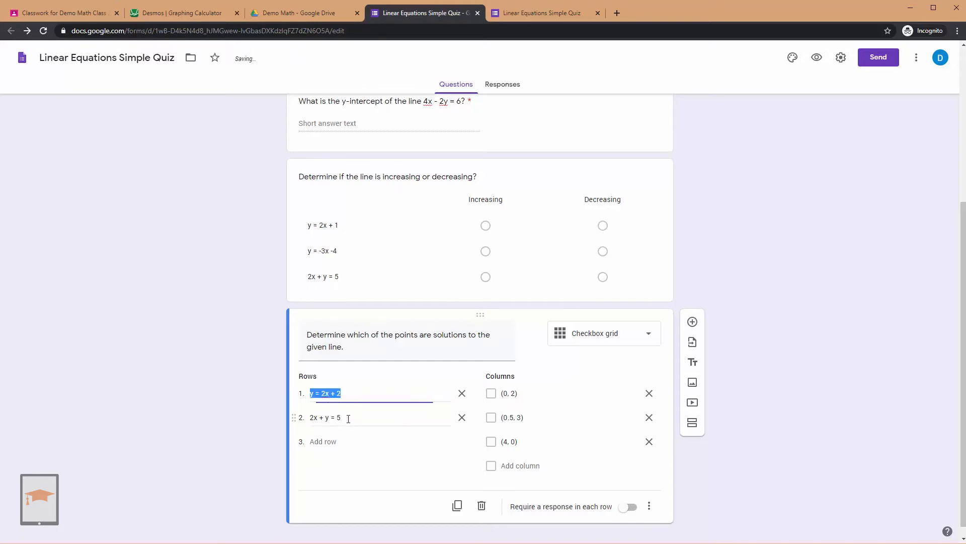
# Step: Change the checkbox grid's second row to "y = -2x + 4" and add a third row "y = -0.5x + 2"
pyautogui.click(351, 418)
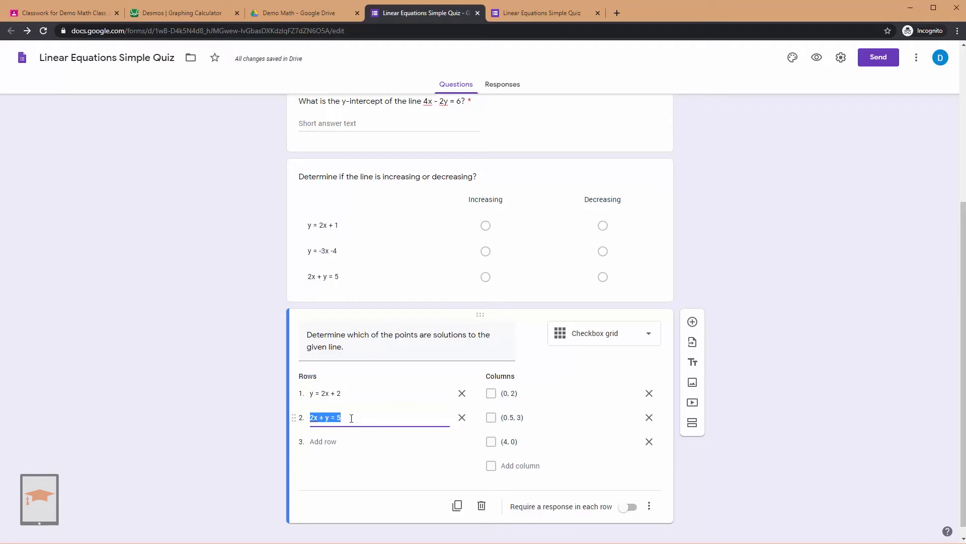
pyautogui.write('y')
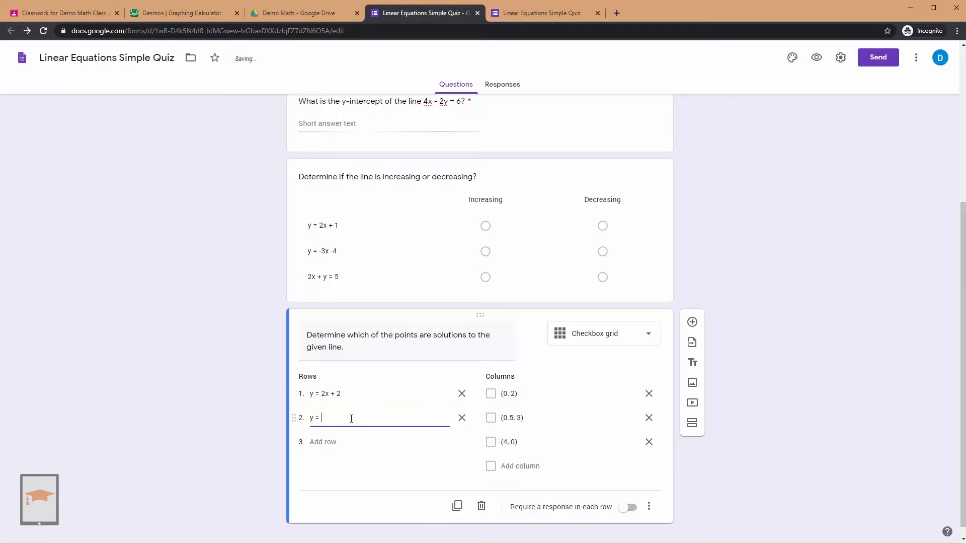
pyautogui.write(' = -2x + 4')
pyautogui.click(337, 441)
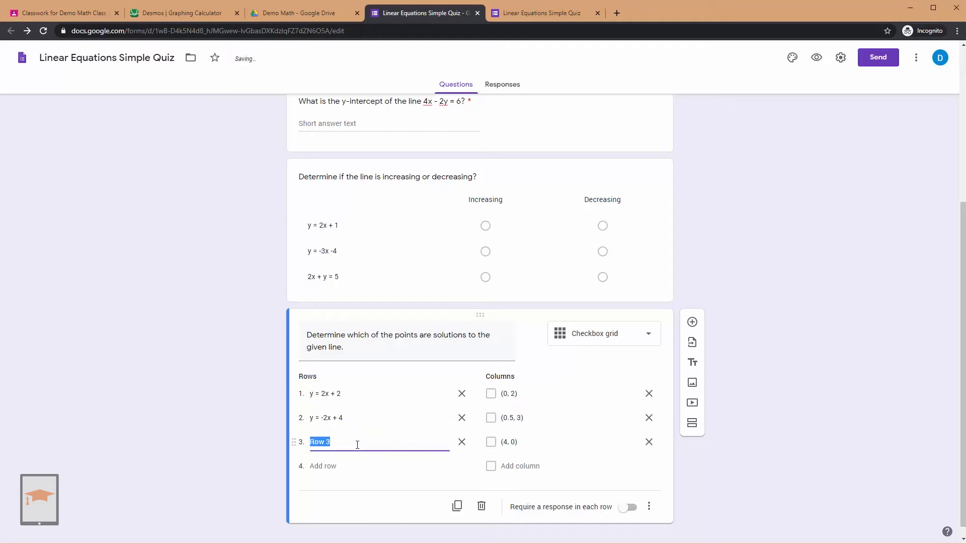
pyautogui.write('y = -0.5x + 2')
# Step: Require a response in each row for both the checkbox grid and the multiple choice grid questions
pyautogui.click(628, 509)
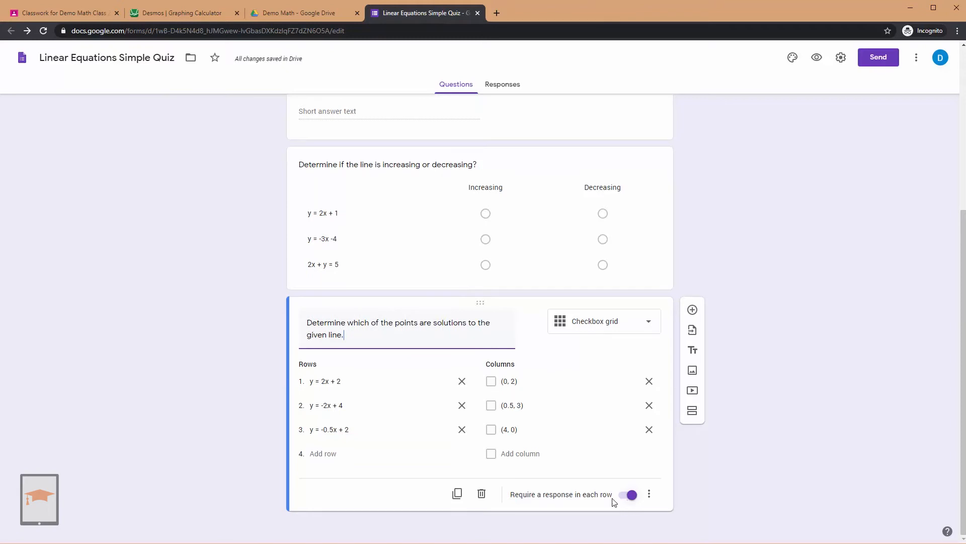
pyautogui.click(514, 290)
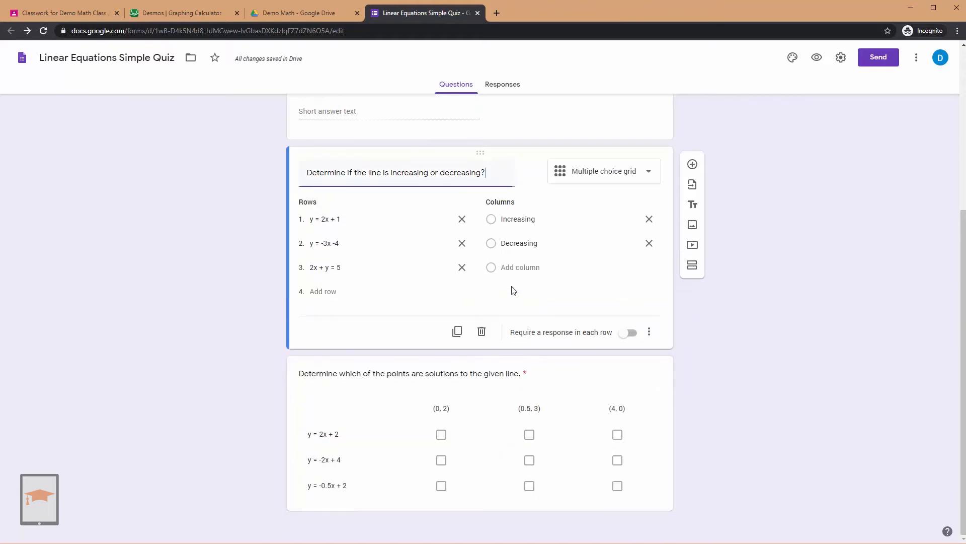
pyautogui.click(631, 339)
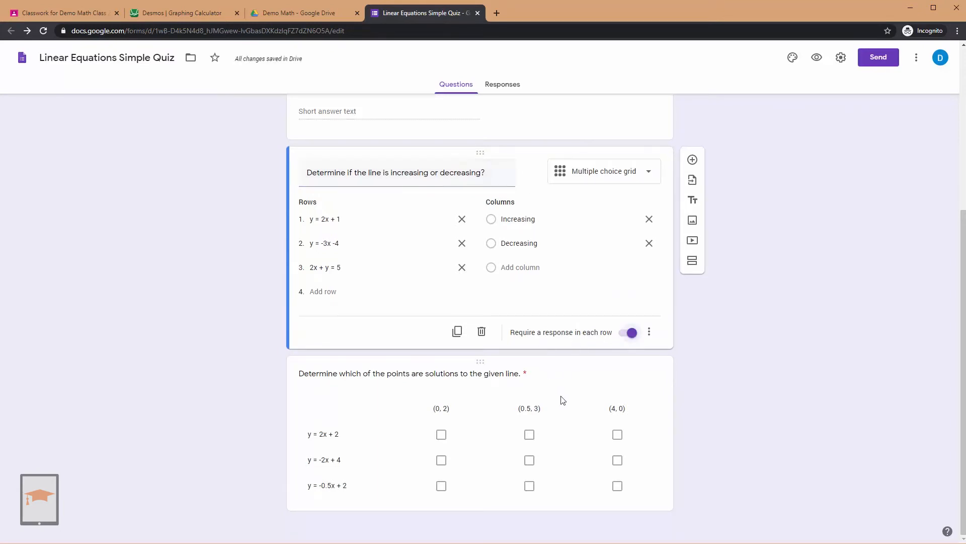
# Step: Preview the quiz and answer the increasing/decreasing grid with Increasing for y = 2x + 1, Decreasing for y = -3x -4 and Increasing for 2x + y = 5
pyautogui.click(563, 381)
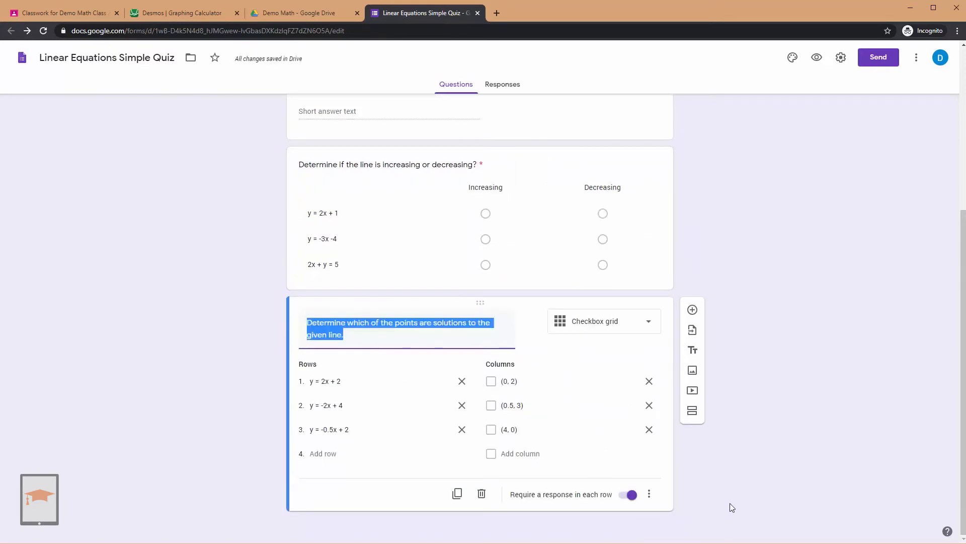
pyautogui.click(656, 458)
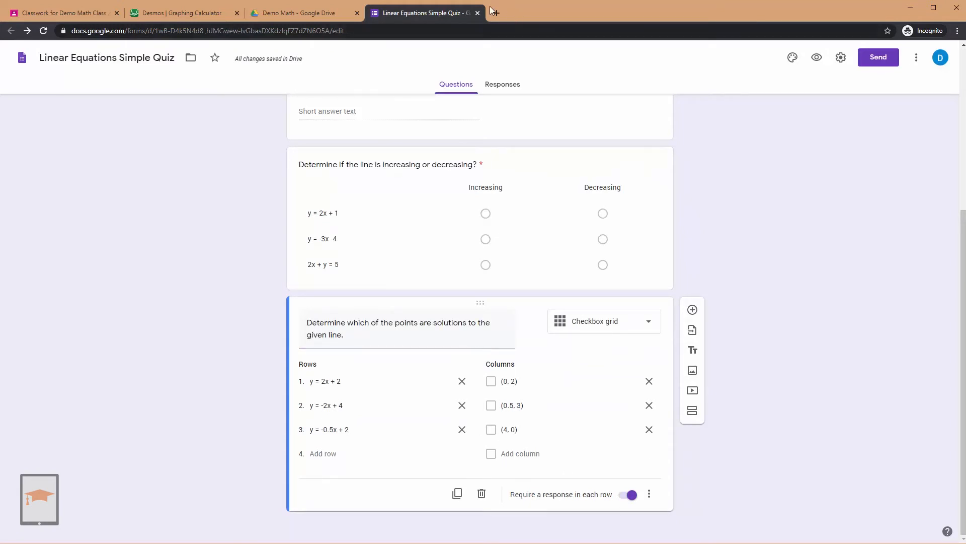
pyautogui.click(816, 57)
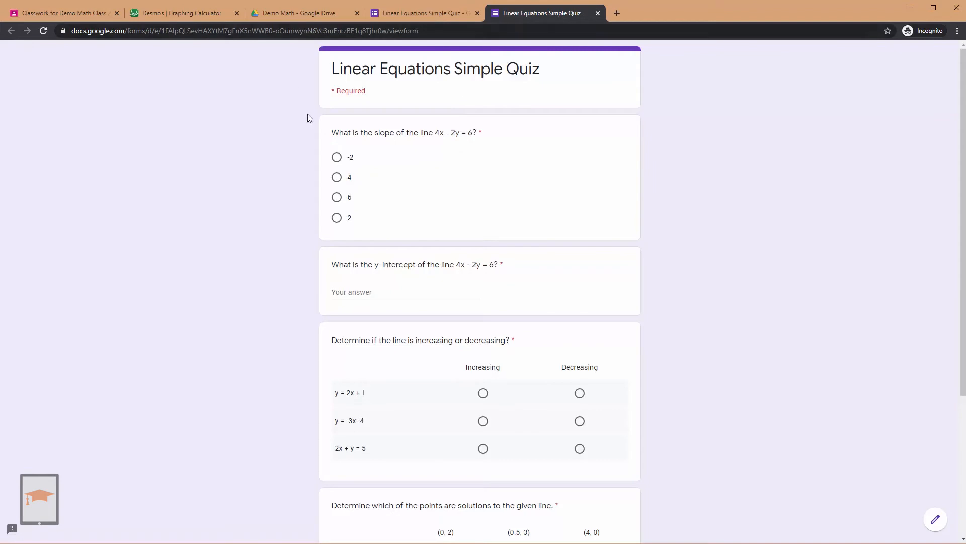
pyautogui.scroll(-4, 669, 206)
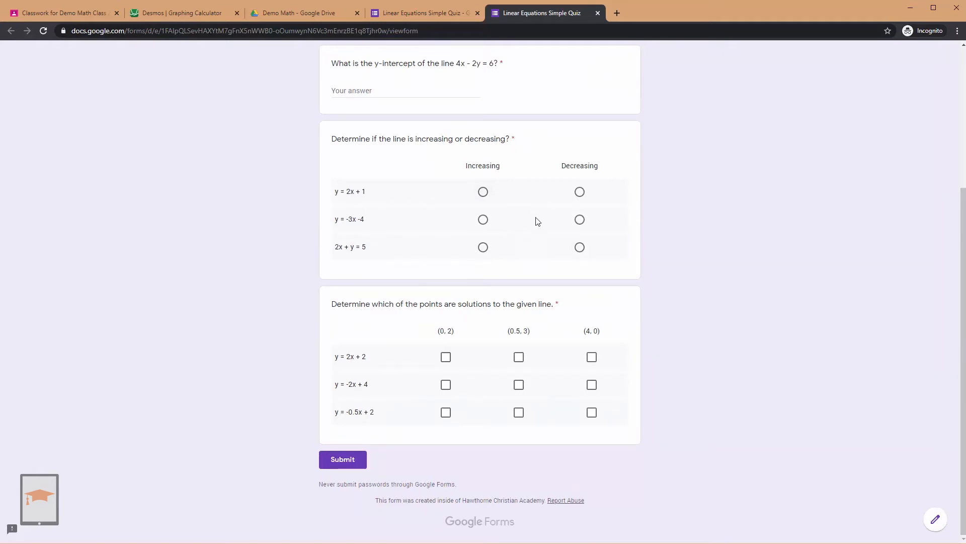
pyautogui.click(481, 198)
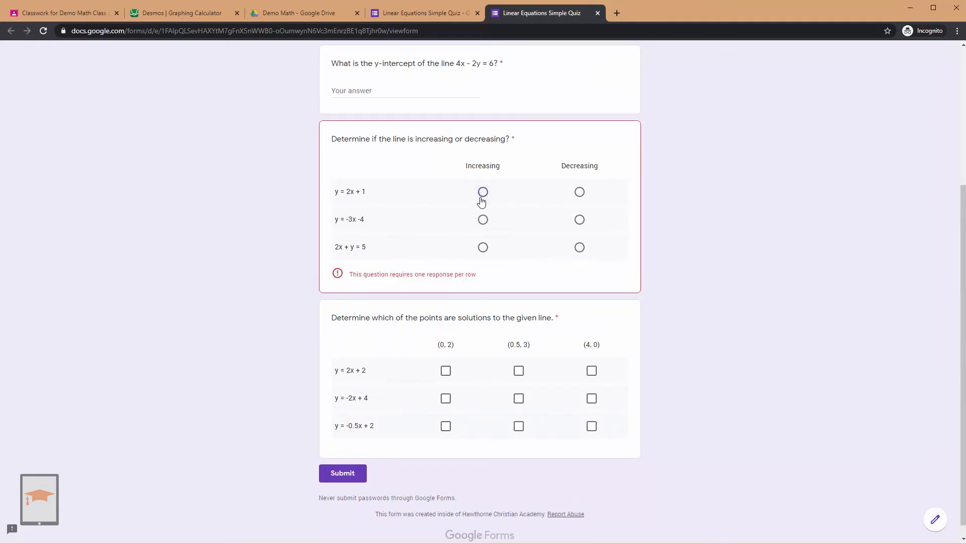
pyautogui.click(483, 194)
pyautogui.click(580, 220)
pyautogui.click(483, 248)
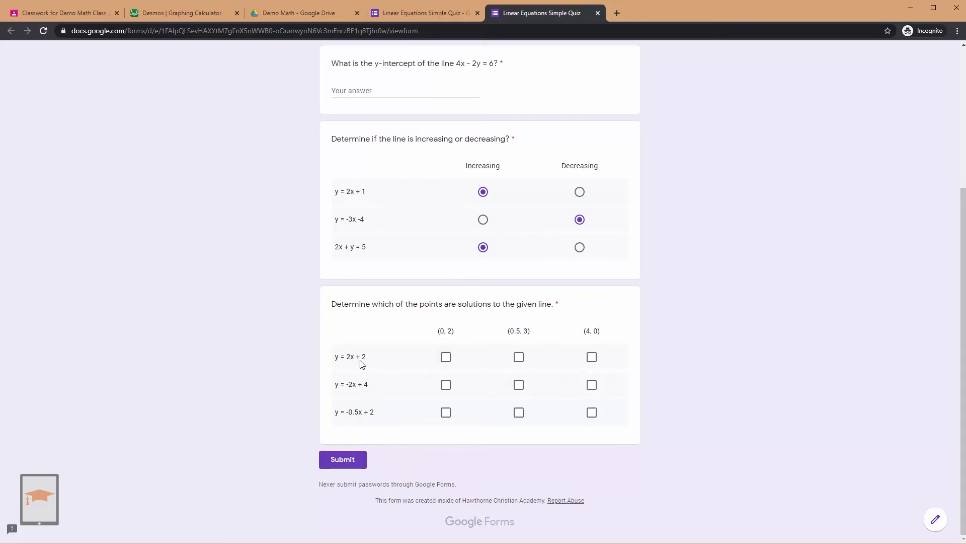
# Step: Try the checkbox grid, ending with (0.5, 3) and (4, 0) for the first line, (0, 2) for the second and (0.5, 3) for the third
pyautogui.click(446, 357)
pyautogui.click(519, 357)
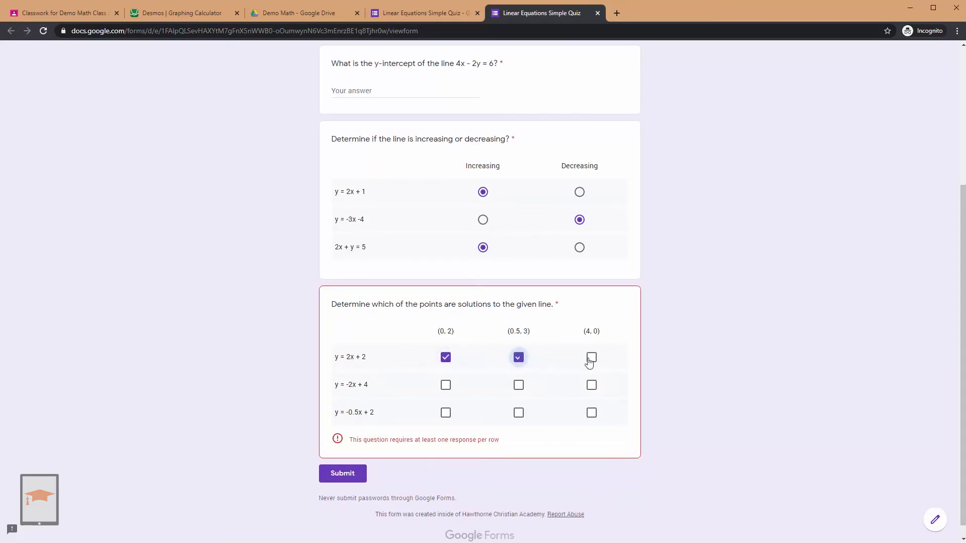
pyautogui.click(591, 357)
pyautogui.click(518, 357)
pyautogui.click(592, 357)
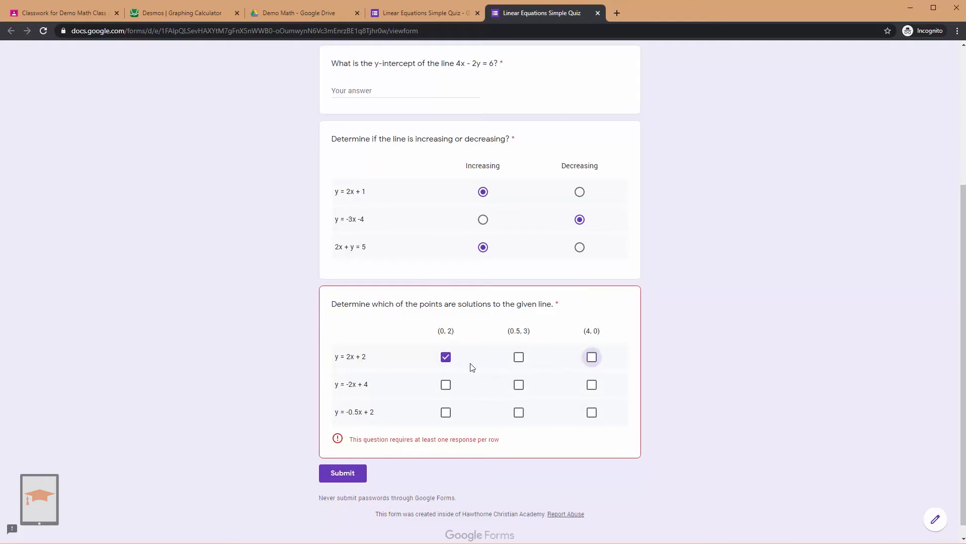
pyautogui.click(446, 356)
pyautogui.click(518, 357)
pyautogui.click(591, 357)
pyautogui.click(446, 384)
pyautogui.click(519, 413)
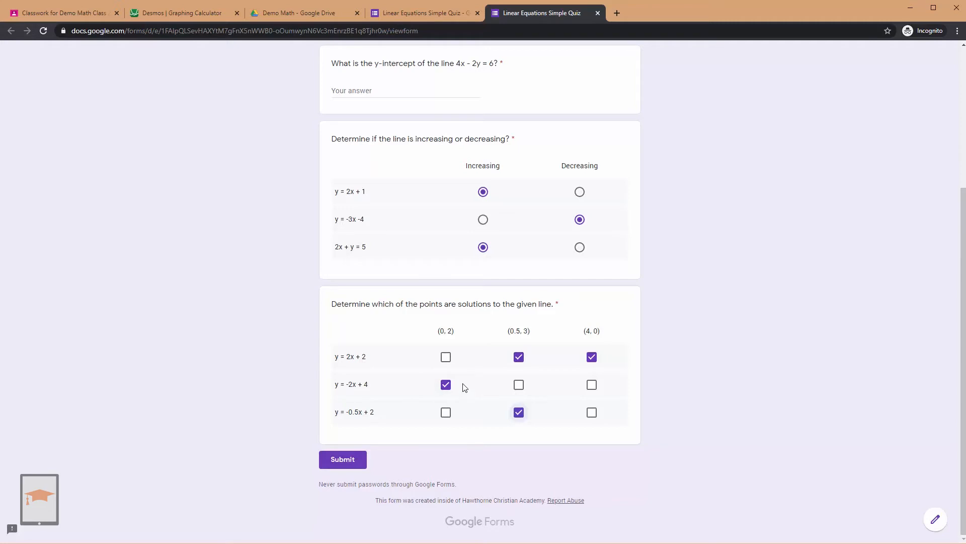
# Step: Return to the form editor and add a Dropdown question below the checkbox grid
pyautogui.click(425, 17)
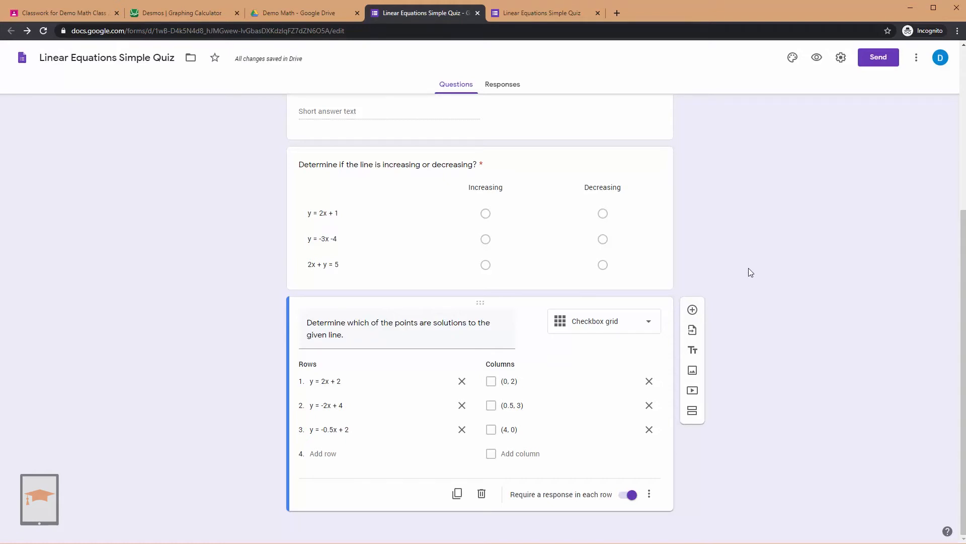
pyautogui.scroll(5, 748, 267)
pyautogui.scroll(-5, 749, 267)
pyautogui.click(691, 312)
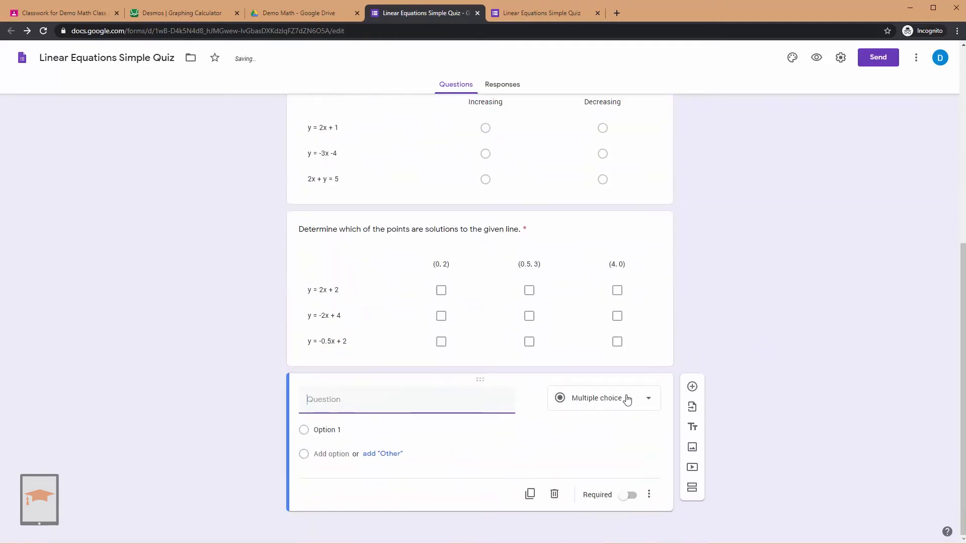
pyautogui.click(625, 397)
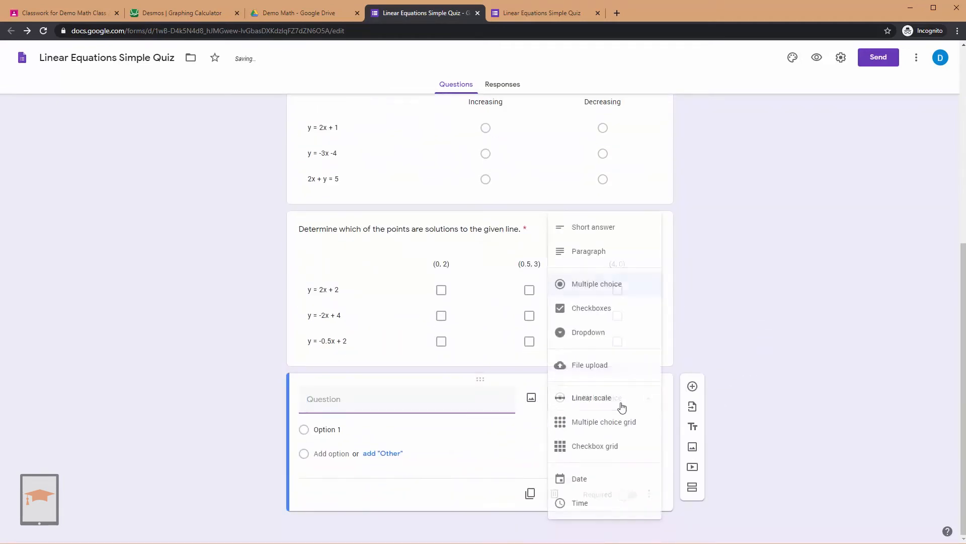
pyautogui.click(607, 334)
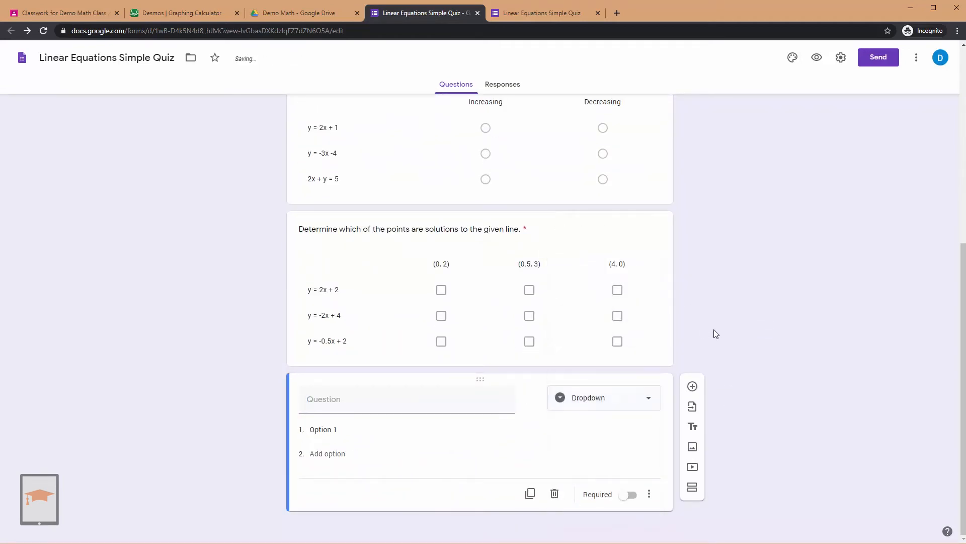
# Step: Insert the line graph image from the recent Google Drive files into the dropdown question
pyautogui.click(394, 402)
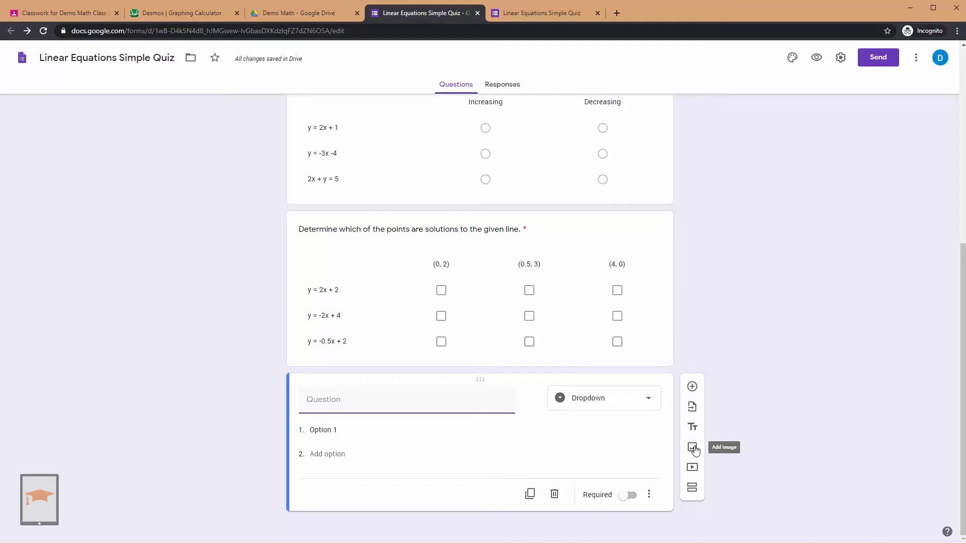
pyautogui.click(405, 403)
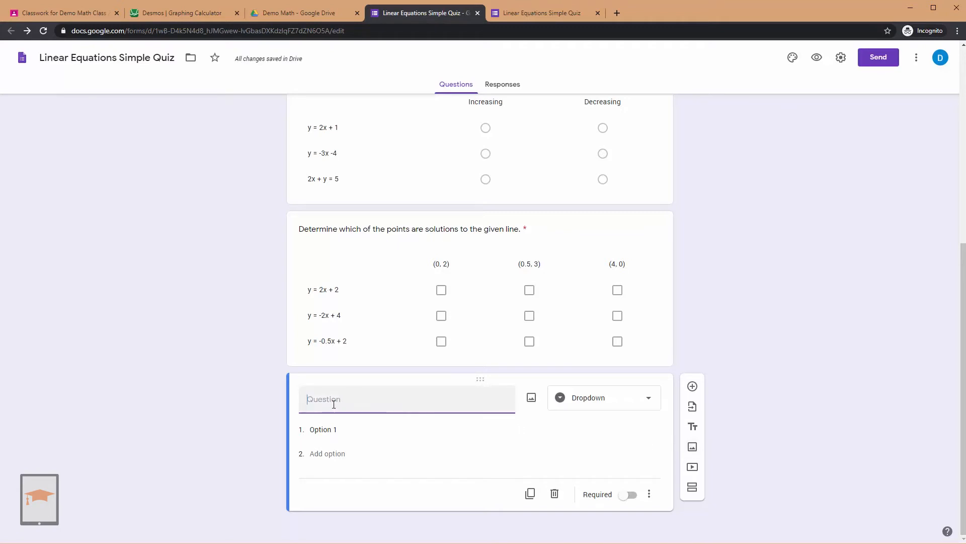
pyautogui.click(532, 399)
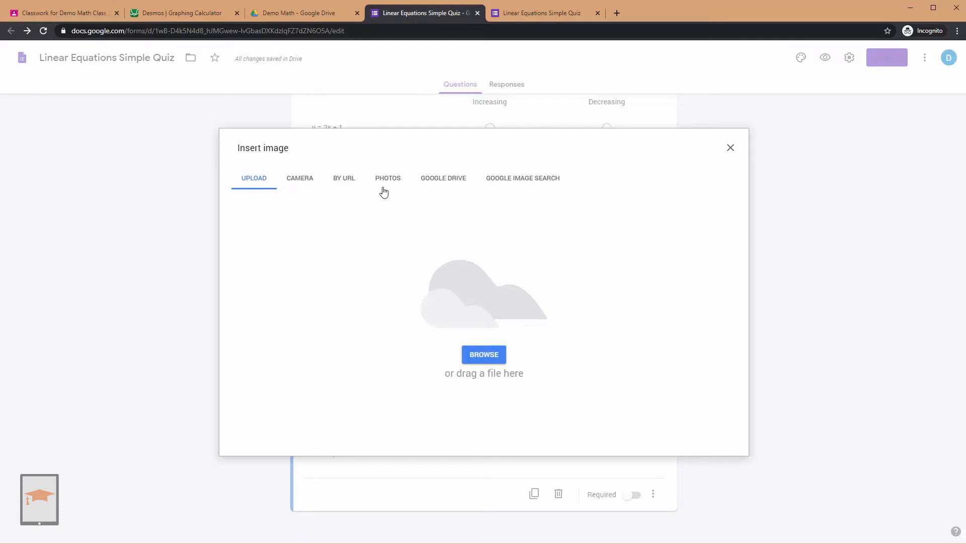
pyautogui.click(441, 182)
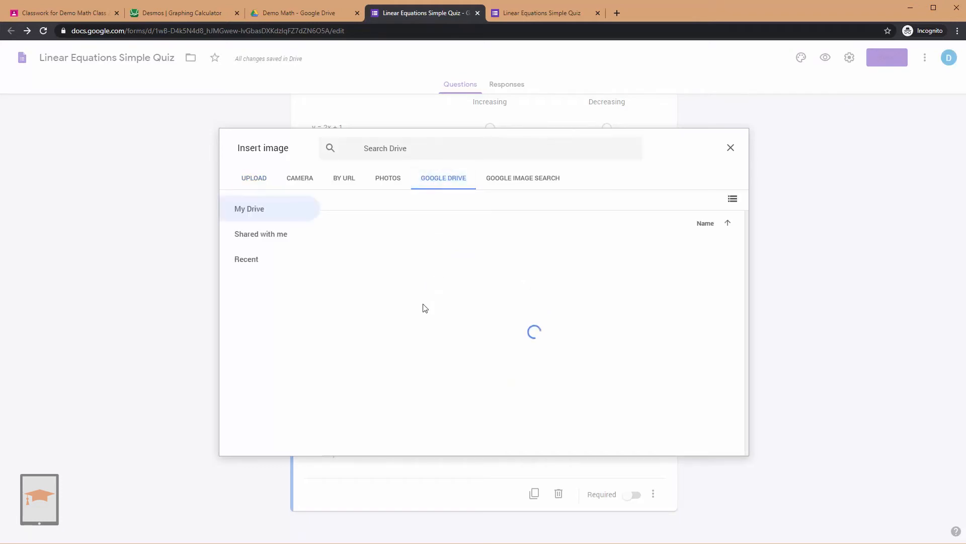
pyautogui.click(260, 258)
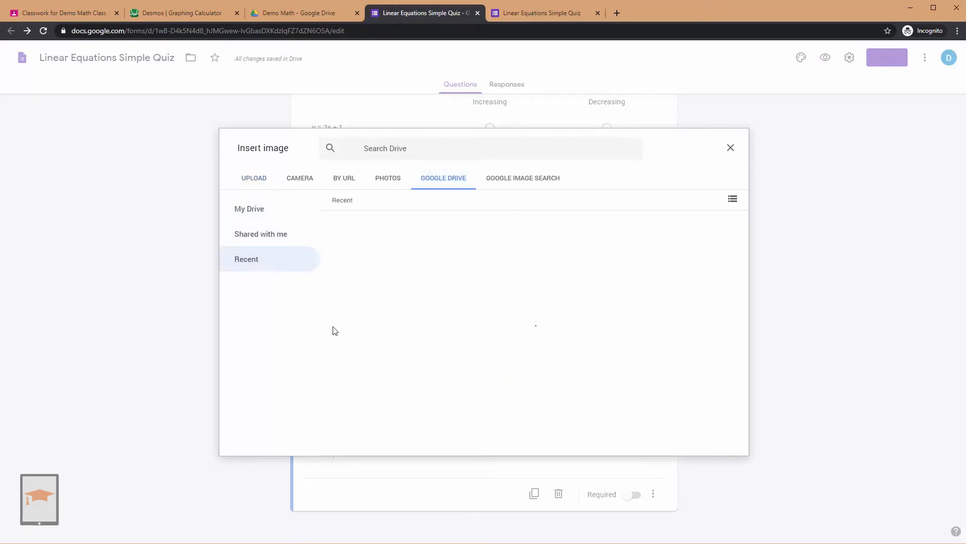
pyautogui.doubleClick(373, 271)
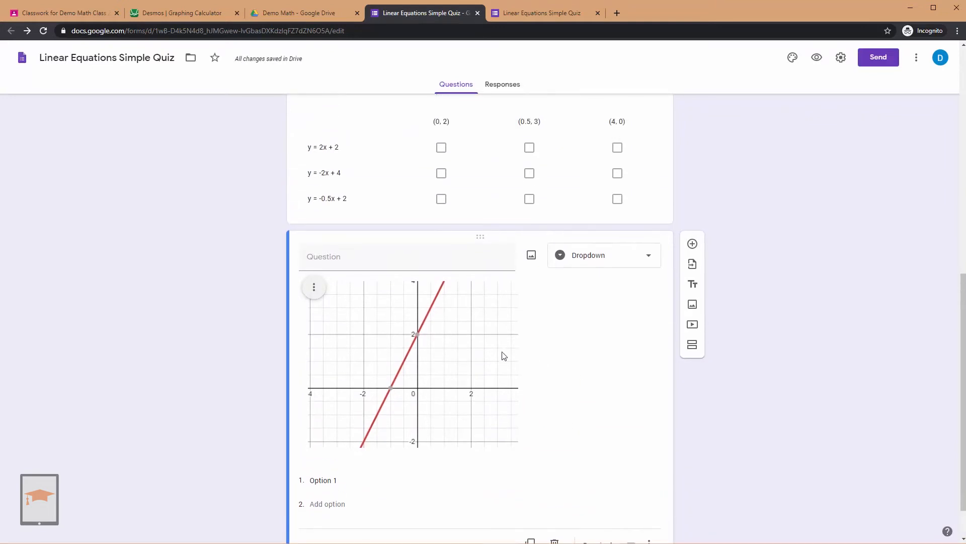
# Step: Title the dropdown question "What is the slope of this line?" and view the graph image's options
pyautogui.click(436, 264)
pyautogui.write('What is the slo')
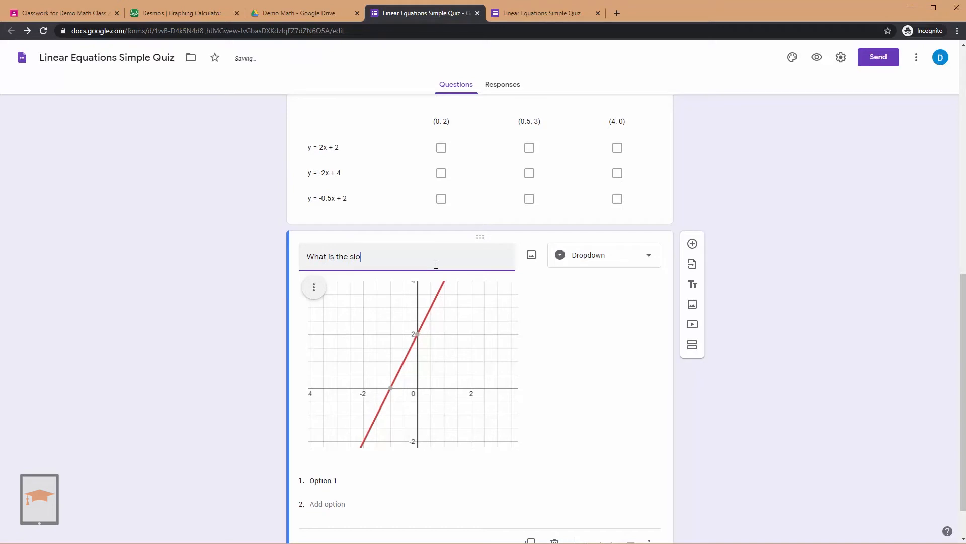
pyautogui.write('pe of this line?')
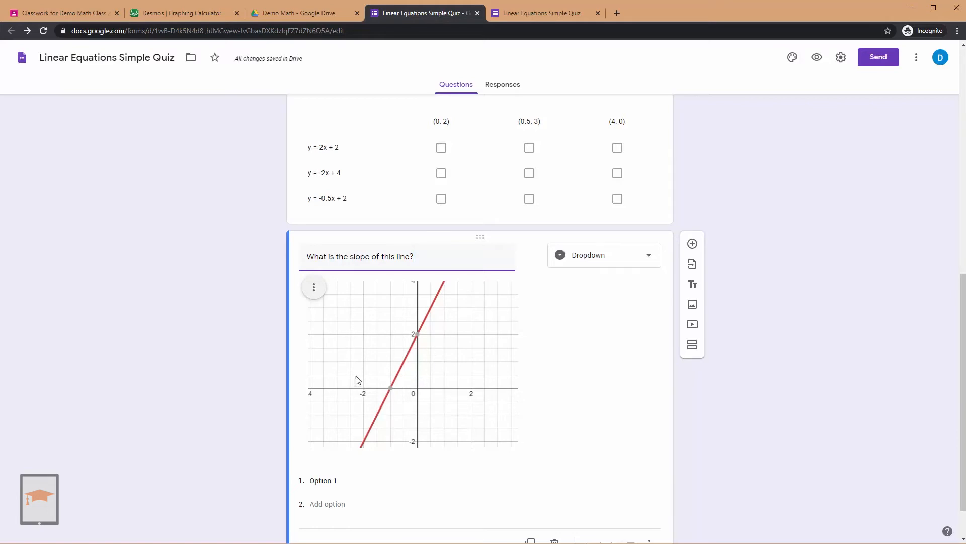
pyautogui.scroll(-1, 400, 350)
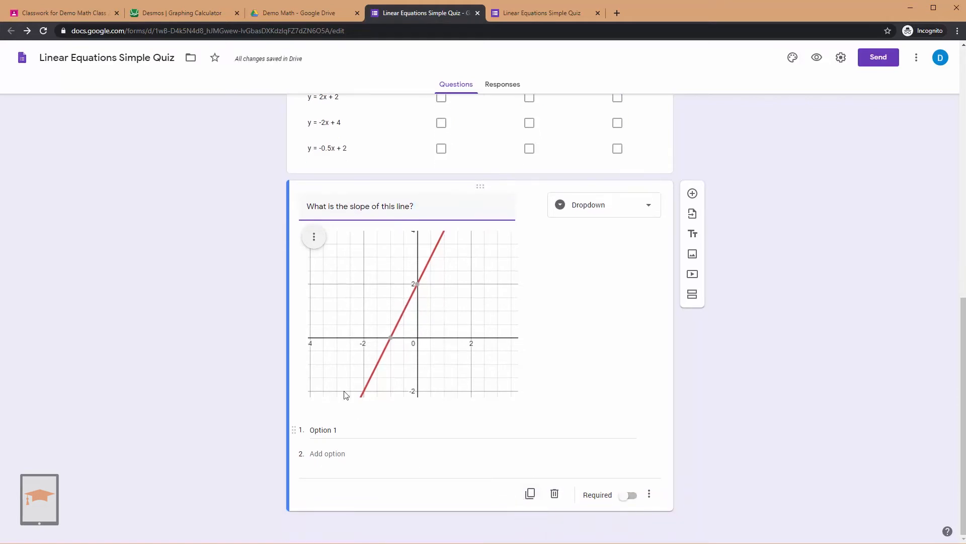
pyautogui.click(314, 237)
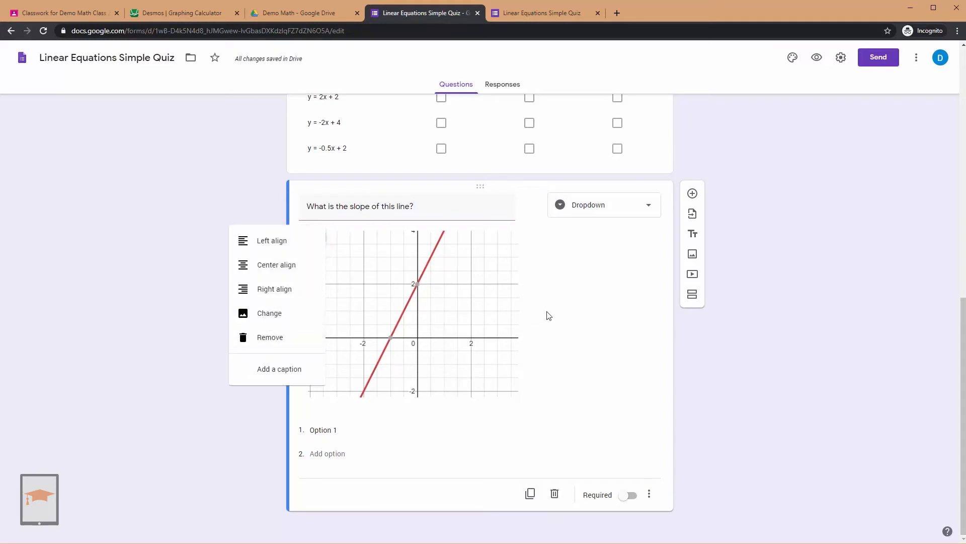
pyautogui.click(563, 317)
# Step: Give the slope question the answer options -2, -1, 1 and 2, and make it required
pyautogui.click(350, 429)
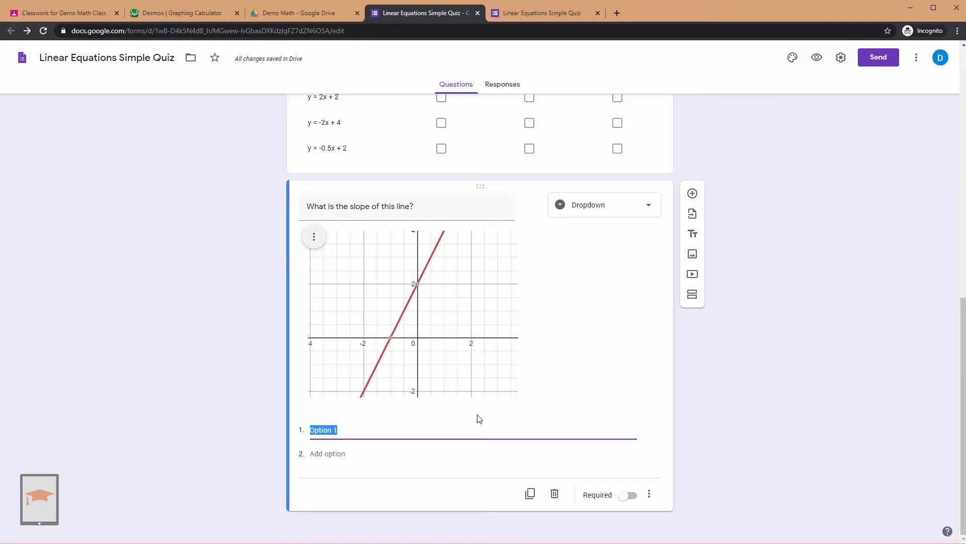
pyautogui.write('-2')
pyautogui.click(349, 455)
pyautogui.click(332, 455)
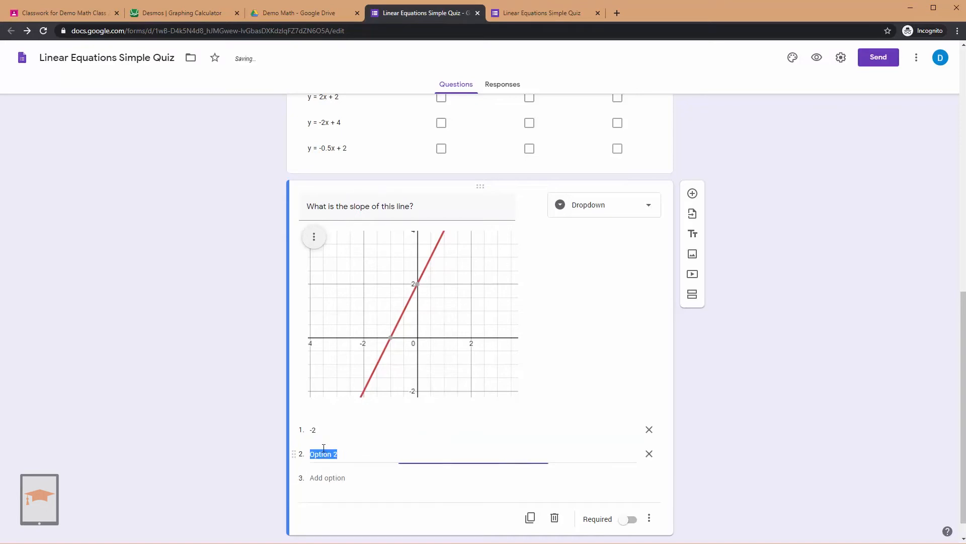
pyautogui.write('-1')
pyautogui.click(320, 480)
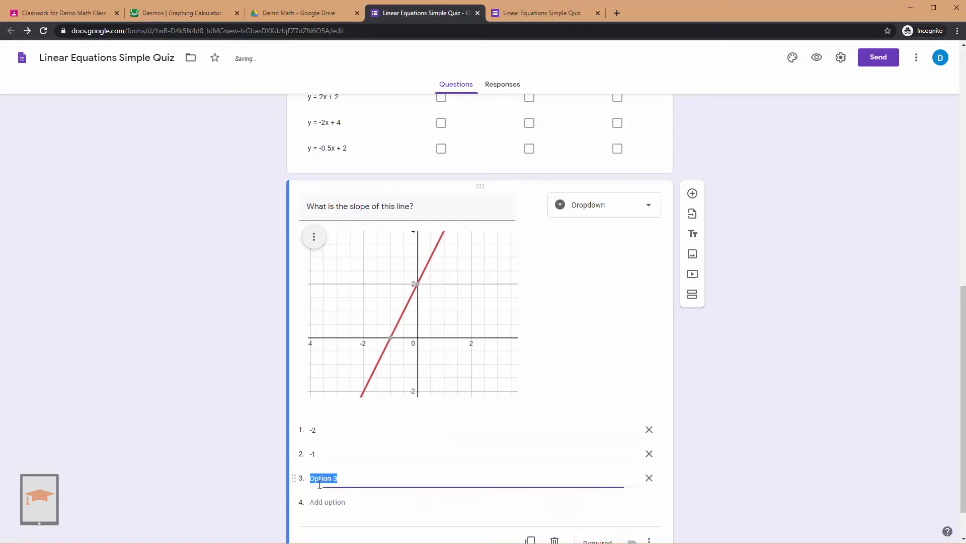
pyautogui.write('1')
pyautogui.click(323, 501)
pyautogui.write('2')
pyautogui.scroll(-2, 490, 473)
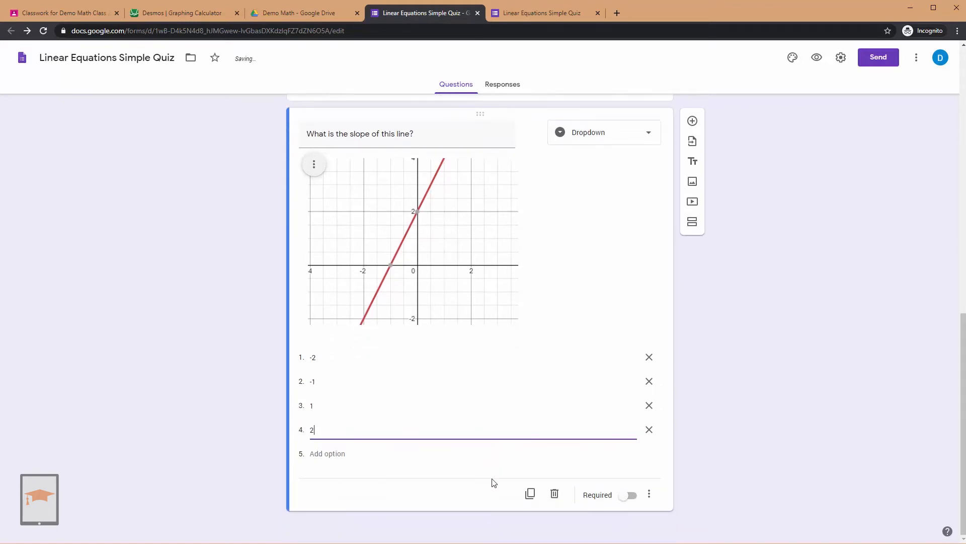
pyautogui.click(628, 498)
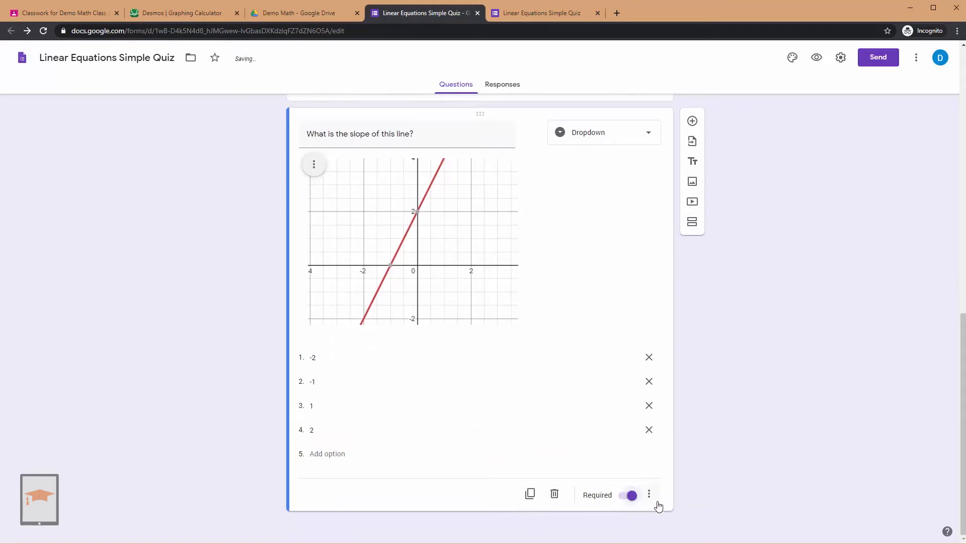
# Step: Reload the quiz preview and examine the new slope question with its graph and dropdown choices
pyautogui.scroll(3, 717, 443)
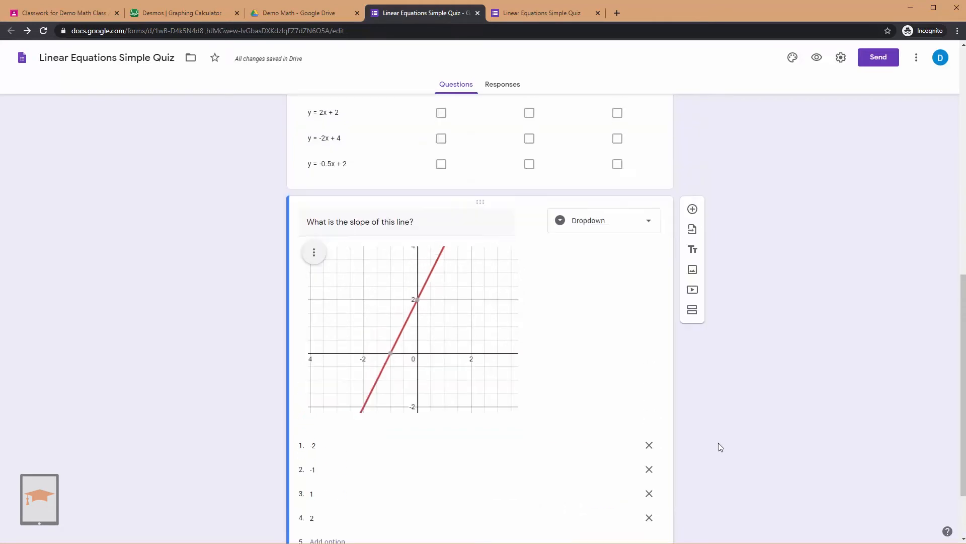
pyautogui.click(518, 11)
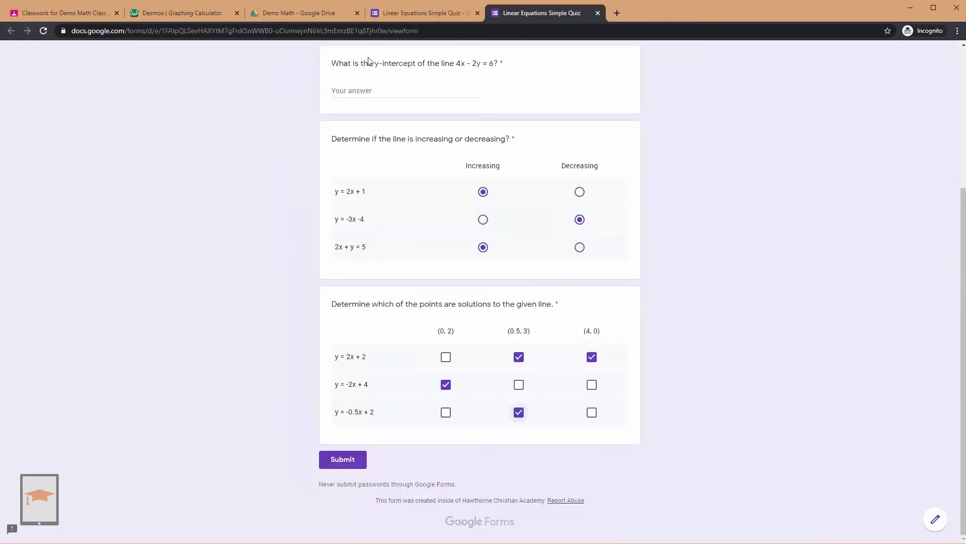
pyautogui.click(43, 31)
pyautogui.click(531, 88)
pyautogui.scroll(-5, 756, 170)
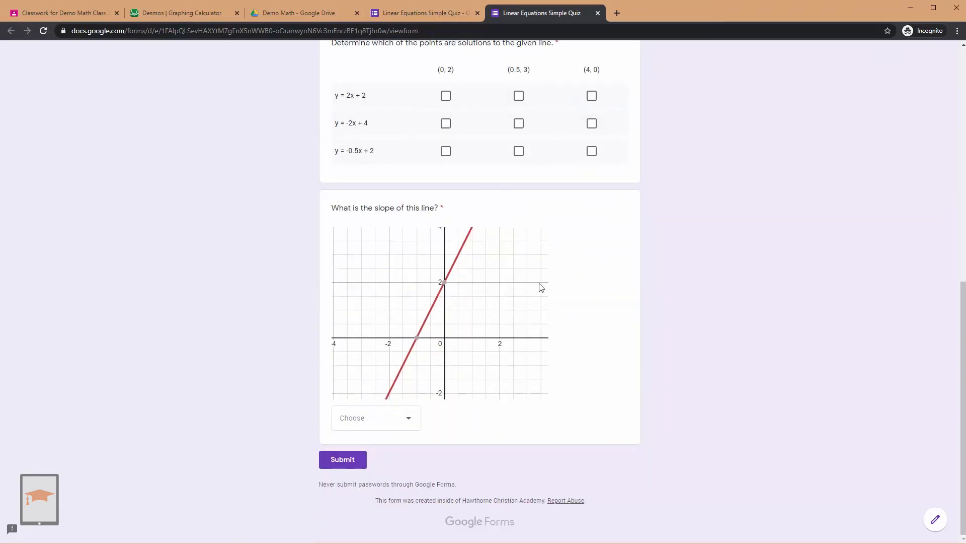
pyautogui.click(415, 420)
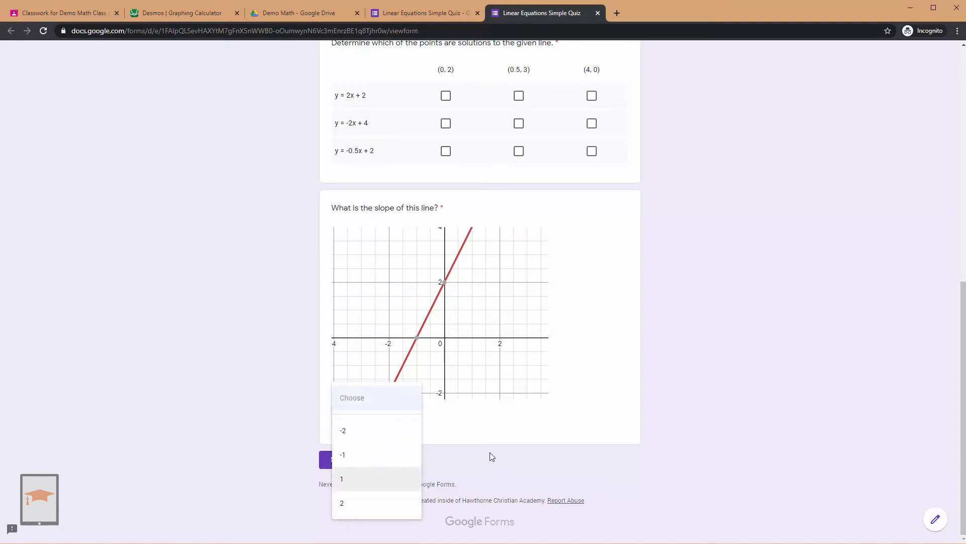
pyautogui.click(493, 429)
pyautogui.scroll(9, 558, 355)
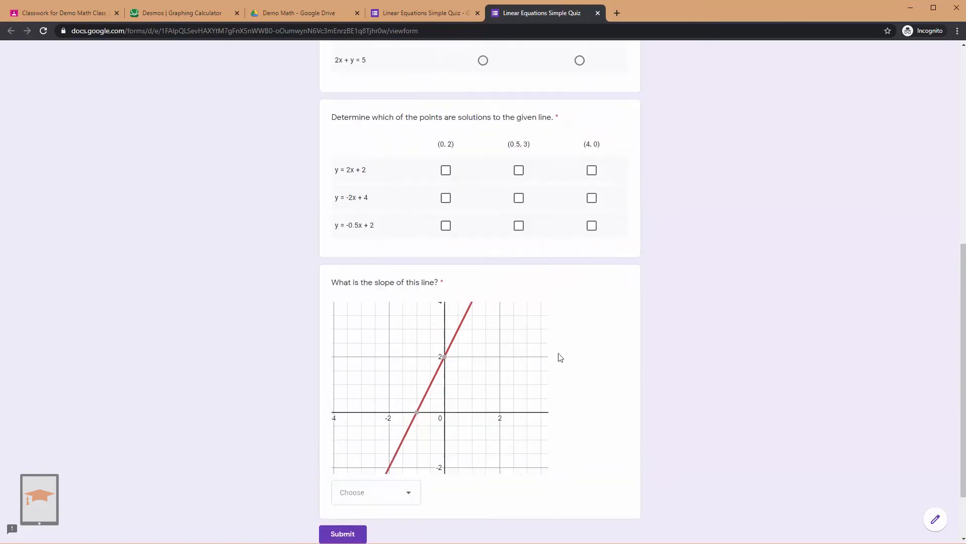
pyautogui.scroll(-10, 561, 339)
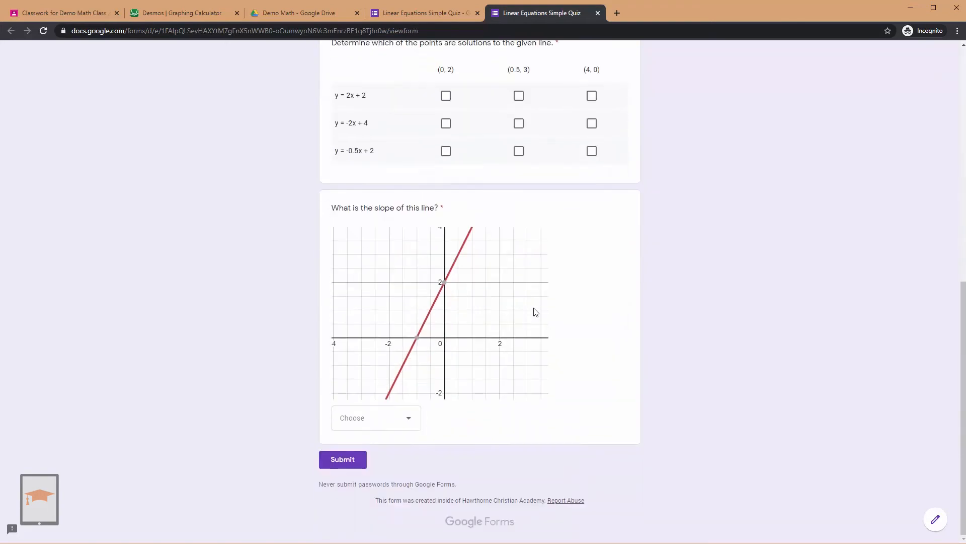
pyautogui.scroll(10, 528, 282)
pyautogui.scroll(-10, 506, 261)
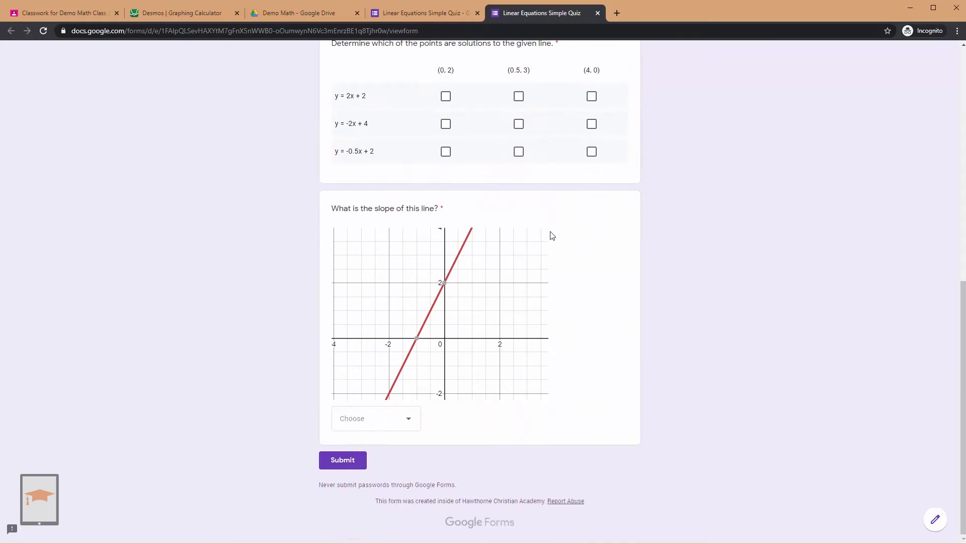
# Step: Return from the quiz preview to the form editor and change the form's theme color to orange
pyautogui.scroll(6, 550, 233)
pyautogui.scroll(3, 553, 235)
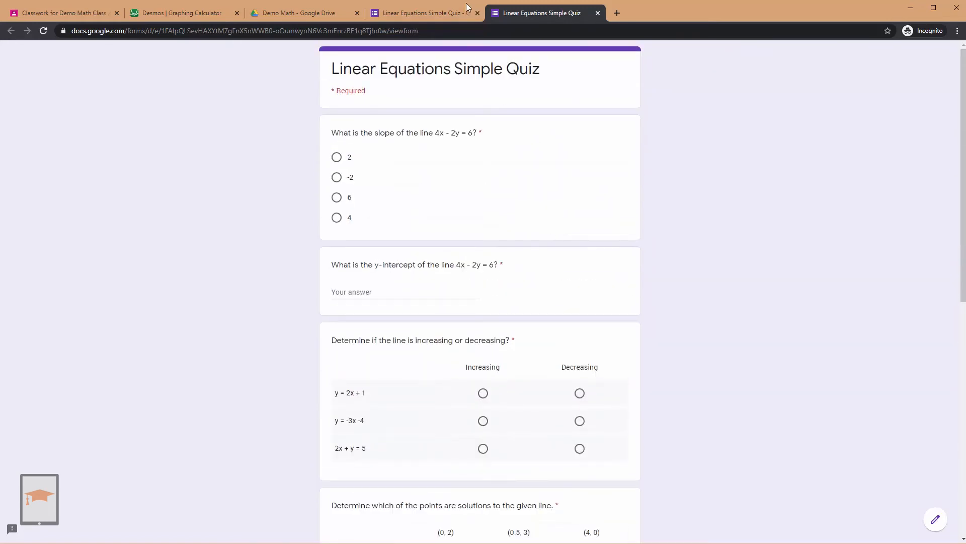
pyautogui.click(411, 12)
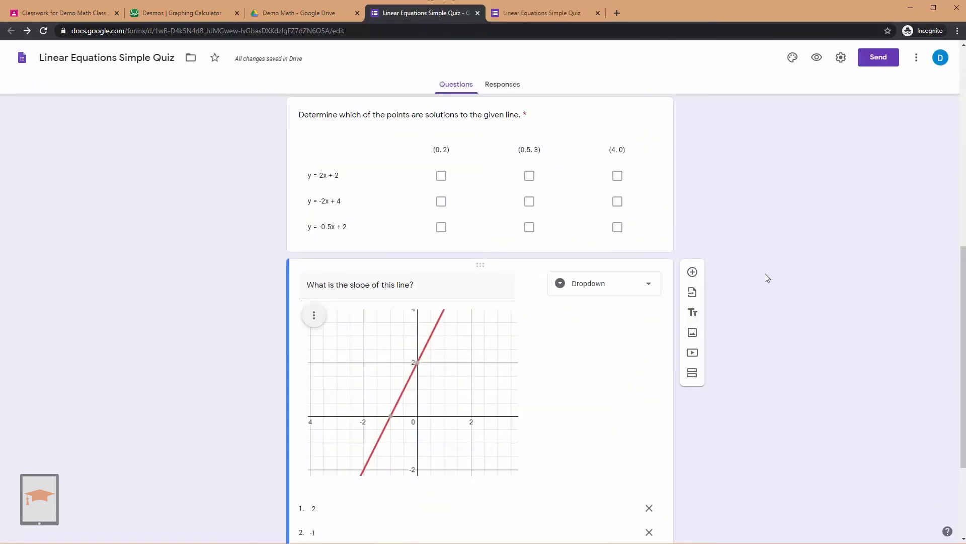
pyautogui.scroll(10, 764, 274)
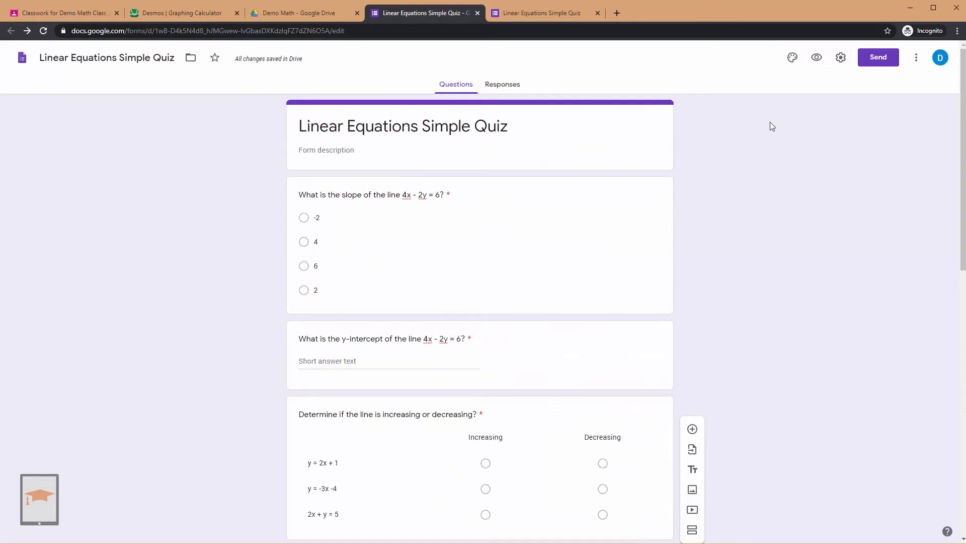
pyautogui.click(792, 59)
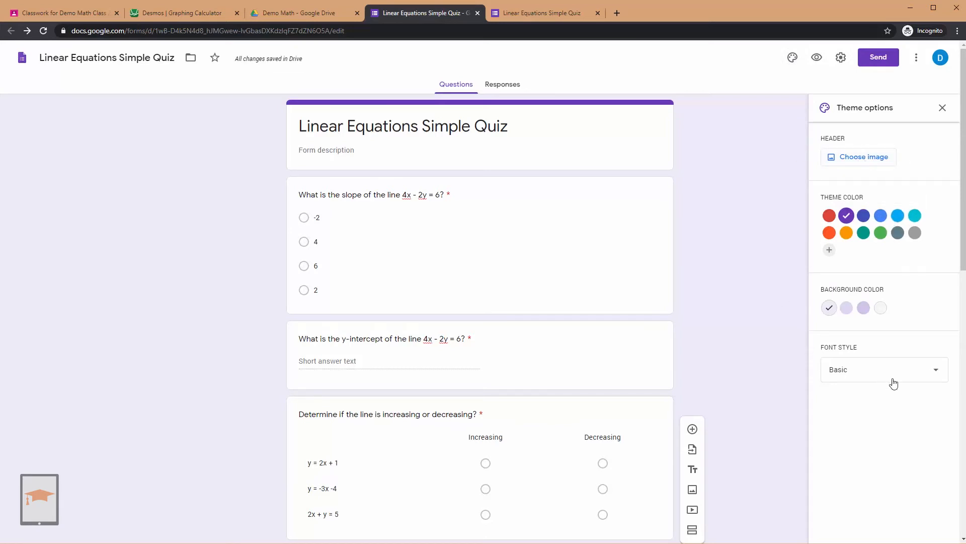
pyautogui.click(847, 233)
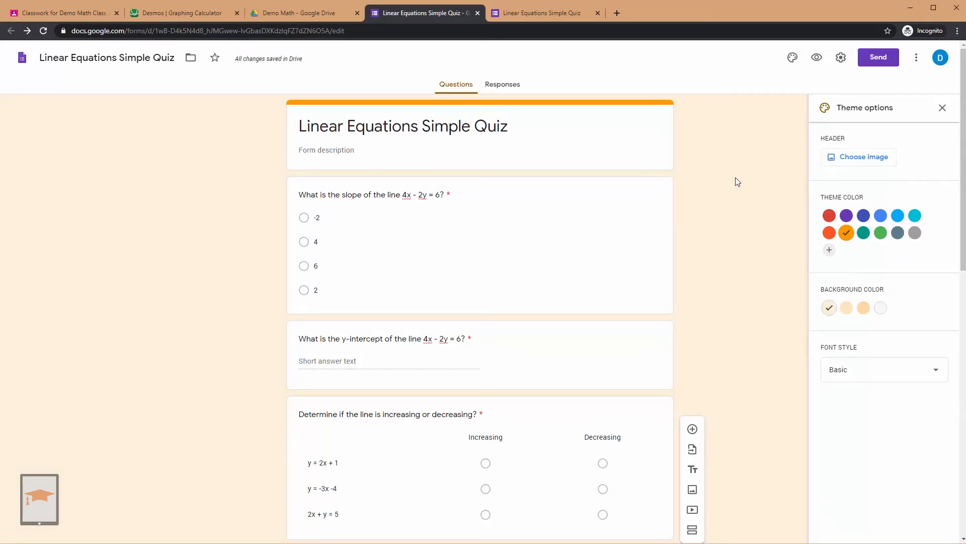
# Step: Make the form a quiz in its settings, stop respondents from seeing correct answers and missed questions, and save
pyautogui.click(841, 58)
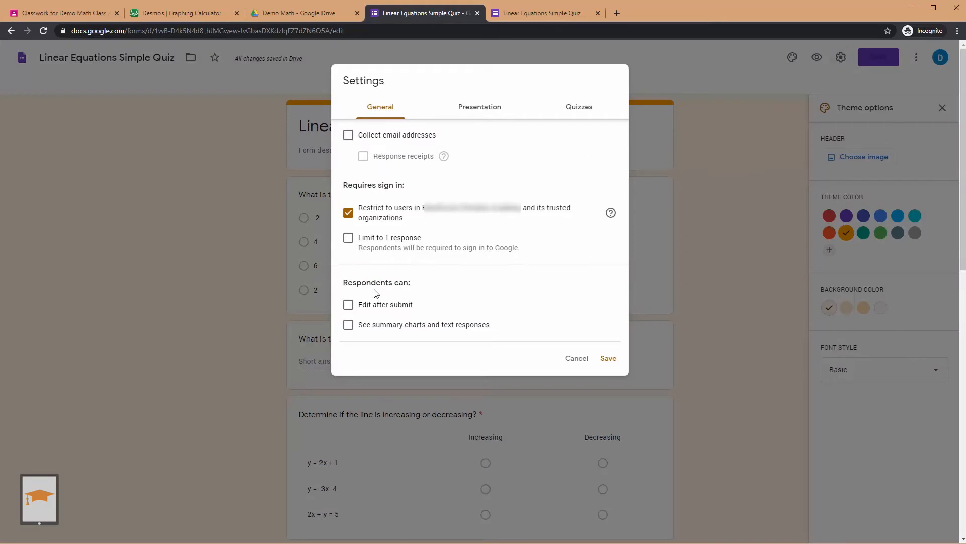
pyautogui.click(583, 107)
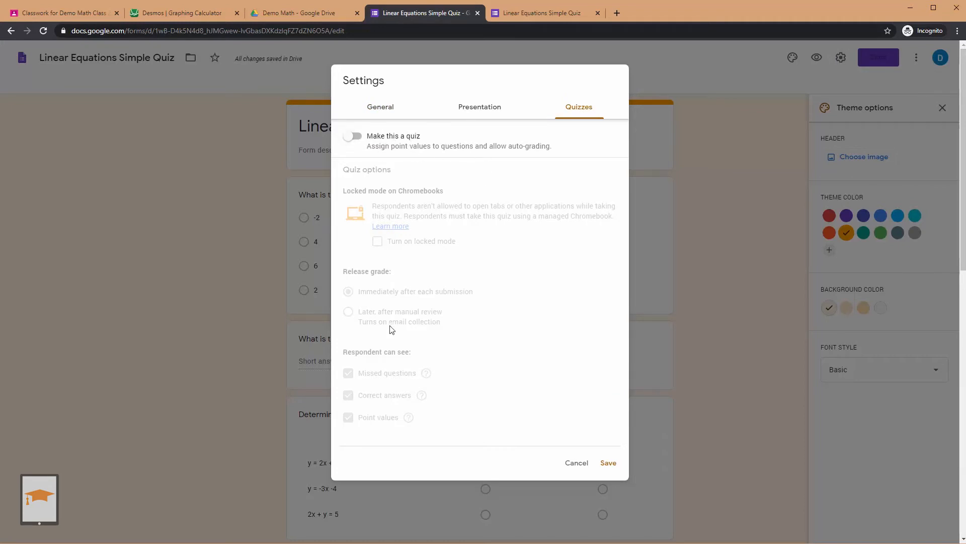
pyautogui.click(357, 141)
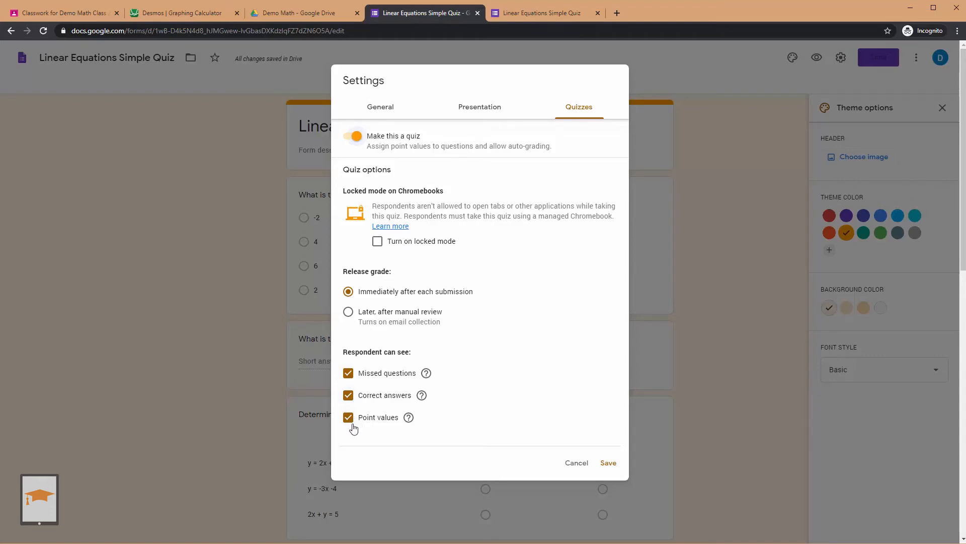
pyautogui.click(348, 396)
pyautogui.click(348, 373)
pyautogui.click(609, 463)
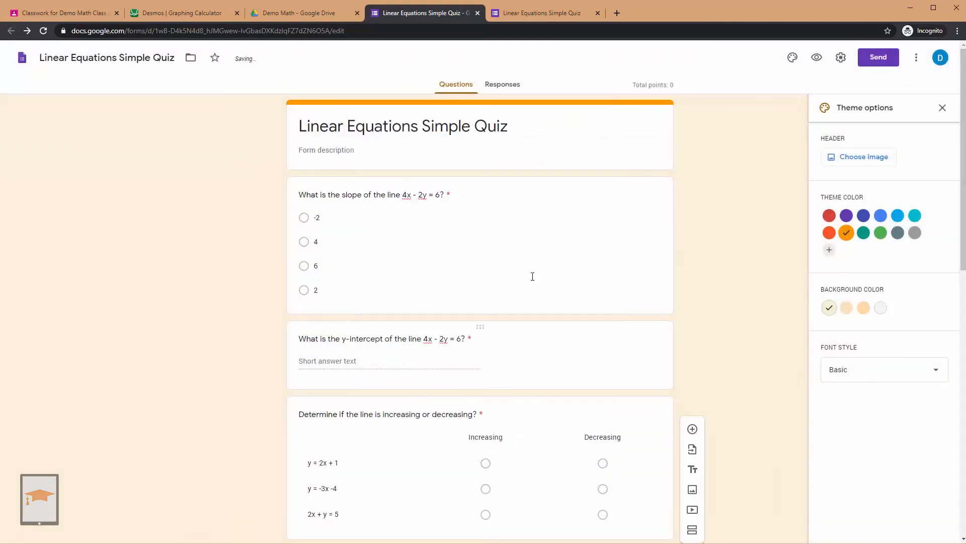
# Step: Set the answer key of the multiple choice slope question to 2, worth 1 point
pyautogui.click(376, 223)
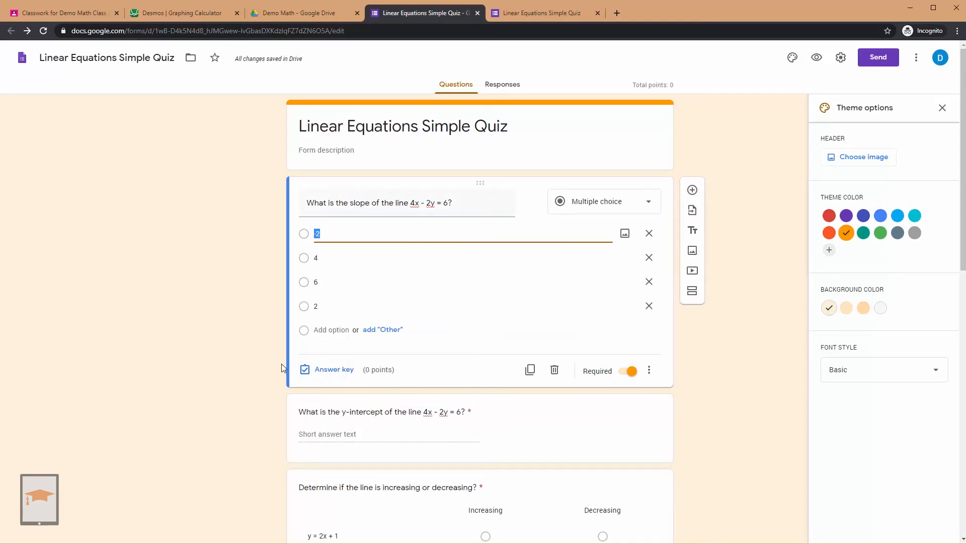
pyautogui.click(332, 372)
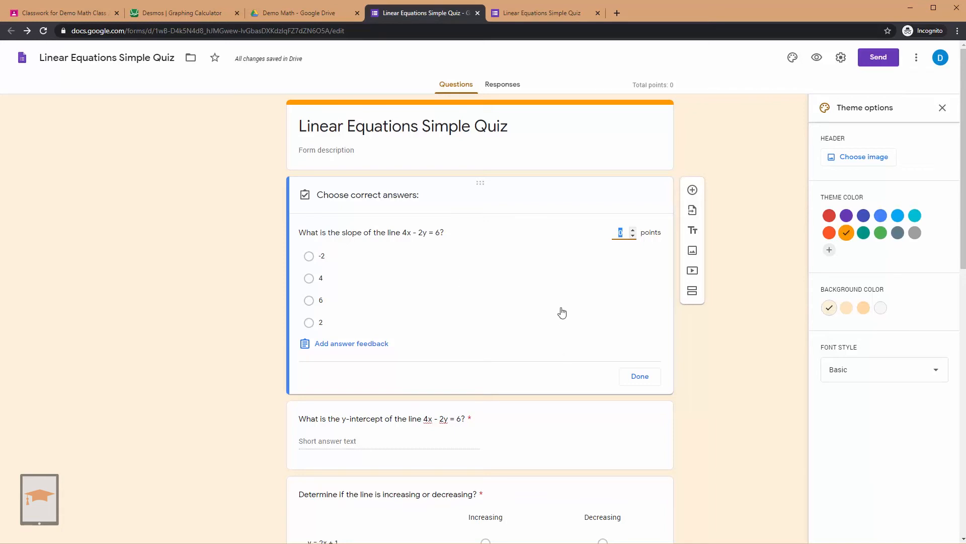
pyautogui.click(632, 229)
pyautogui.click(309, 322)
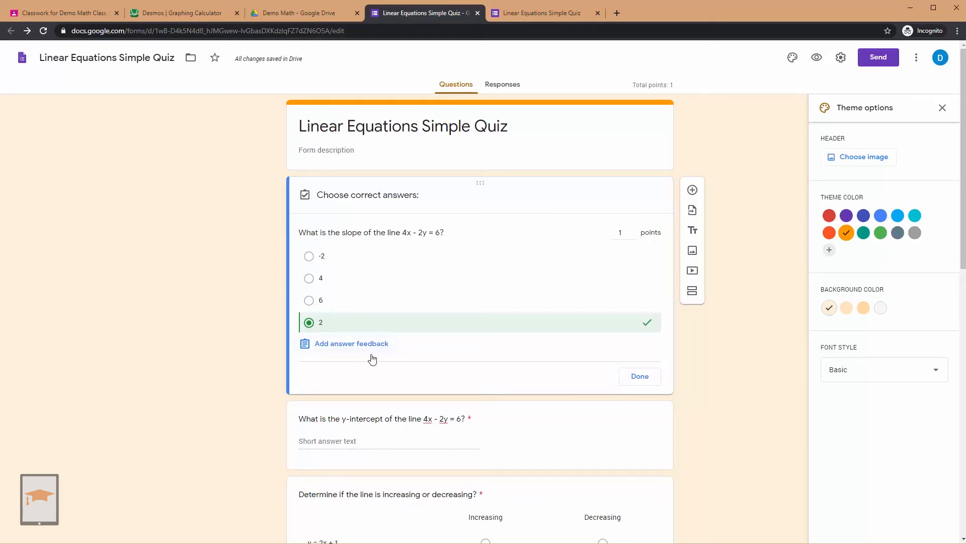
pyautogui.click(639, 385)
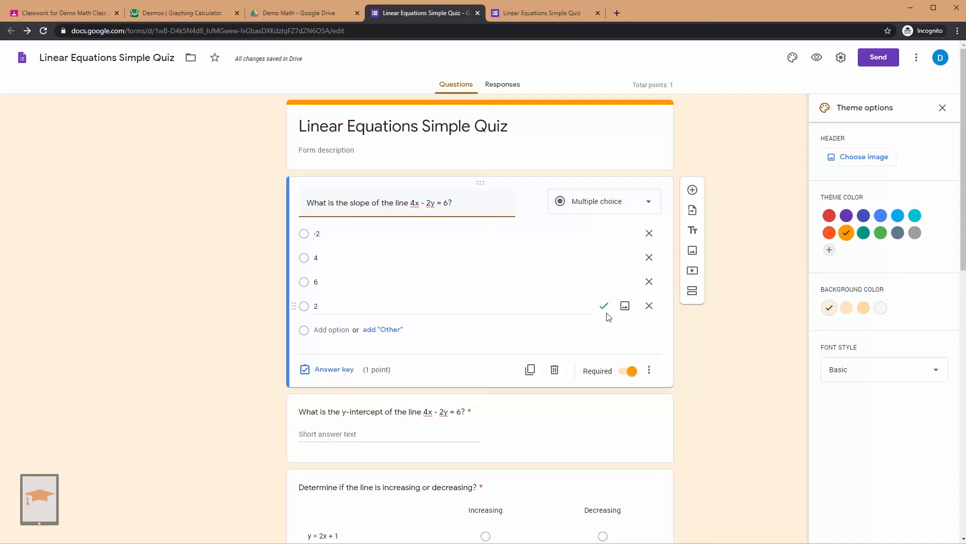
# Step: Give the y-intercept question 1 point and the correct answer -3, marking all other answers incorrect
pyautogui.scroll(-2, 478, 400)
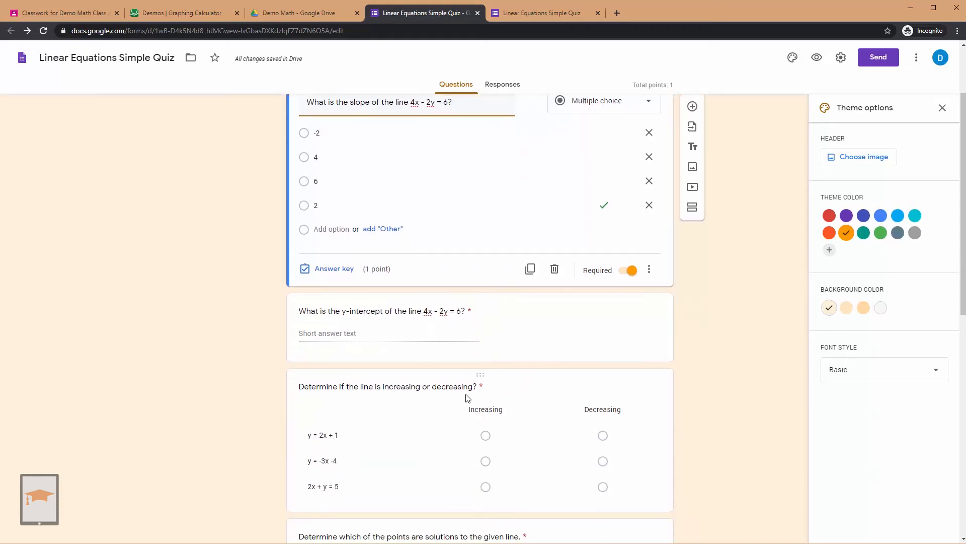
pyautogui.click(500, 304)
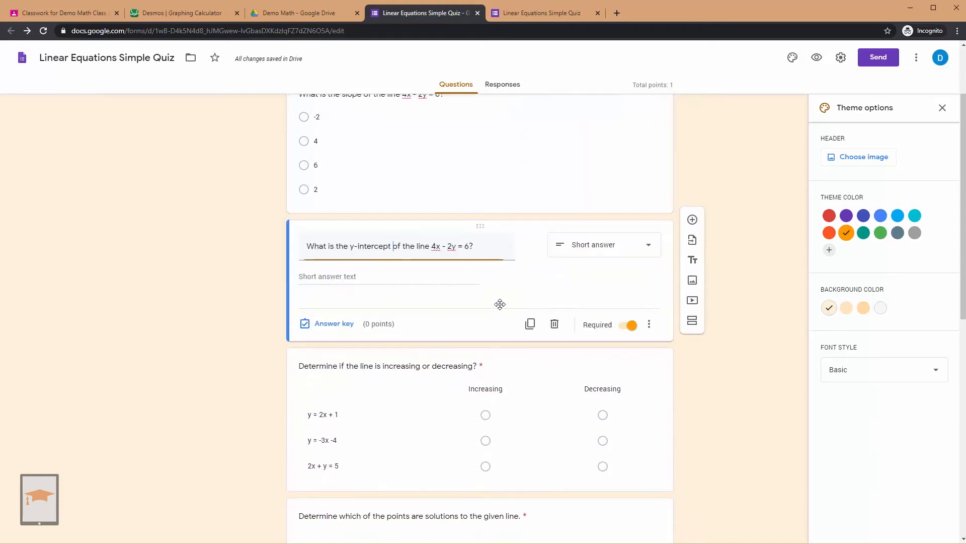
pyautogui.click(324, 330)
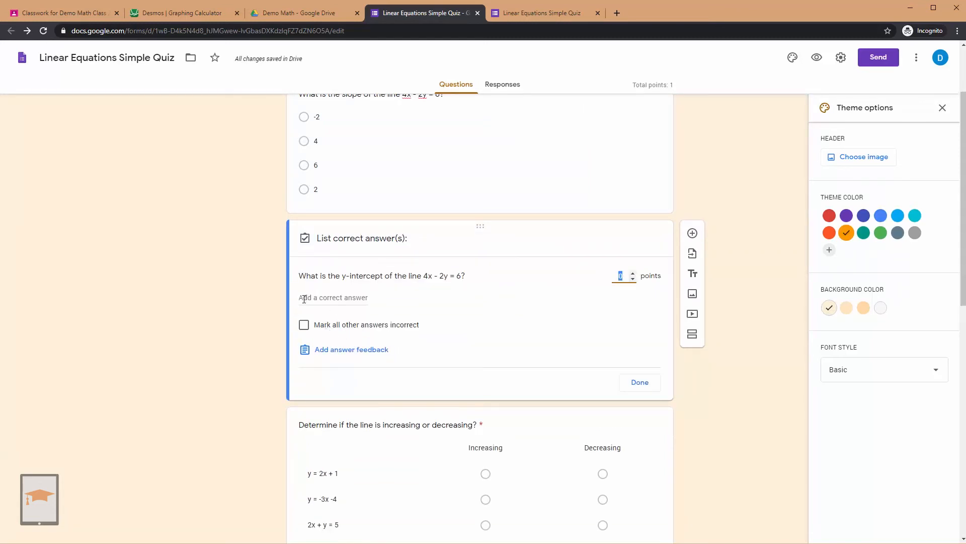
pyautogui.click(633, 272)
pyautogui.click(310, 301)
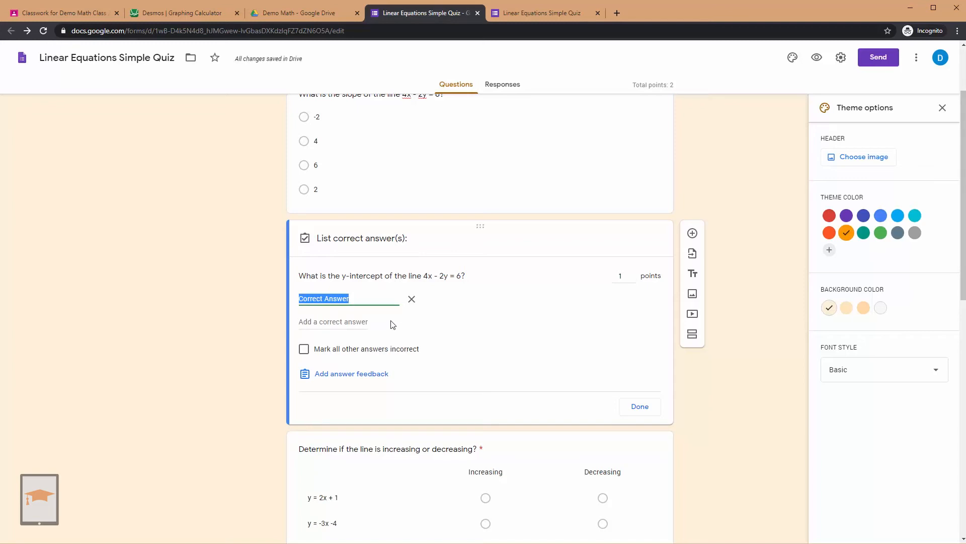
pyautogui.write('-3')
pyautogui.click(304, 351)
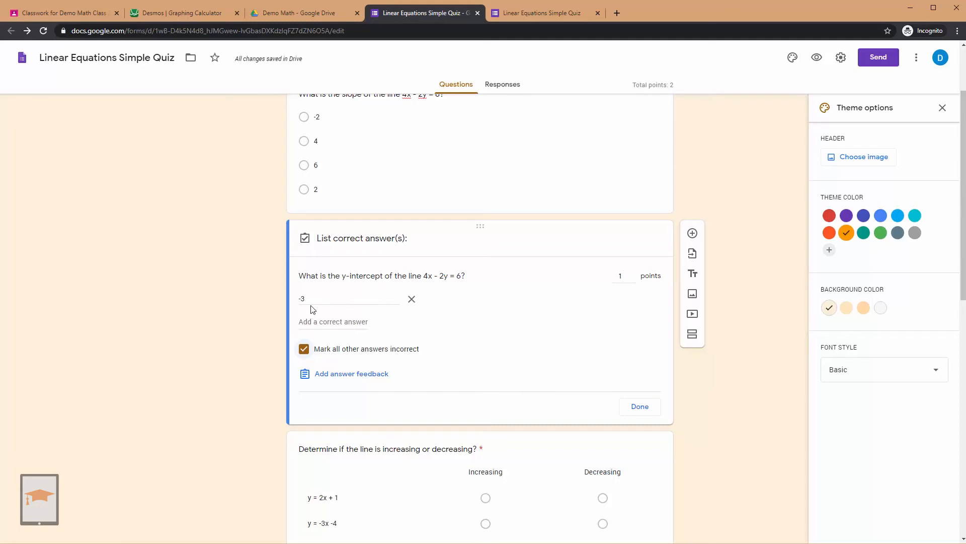
pyautogui.click(304, 350)
pyautogui.click(303, 350)
pyautogui.click(322, 349)
pyautogui.click(304, 350)
# Step: Add "negative 3" and "negative three" as further correct answers to the y-intercept question and finish its answer key
pyautogui.click(321, 319)
pyautogui.write('negative 3')
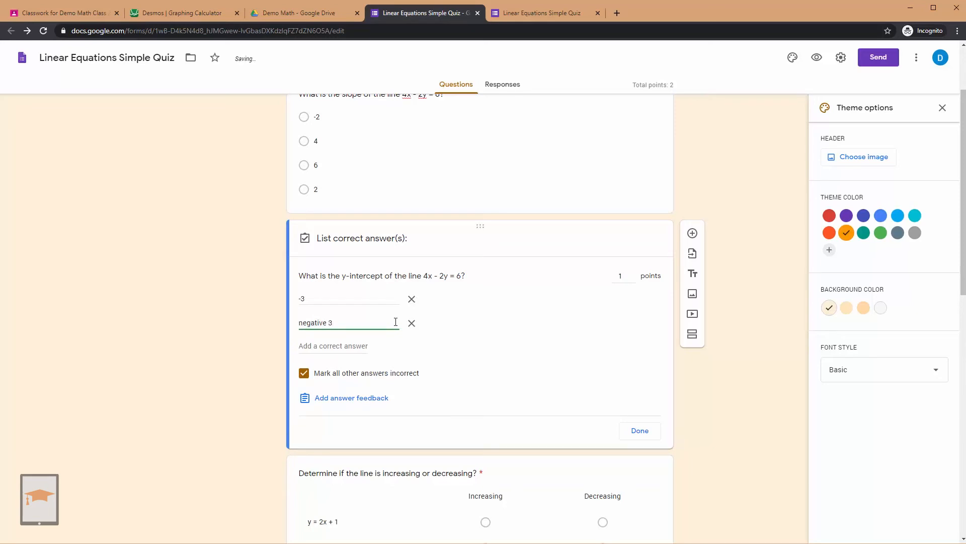
pyautogui.click(336, 344)
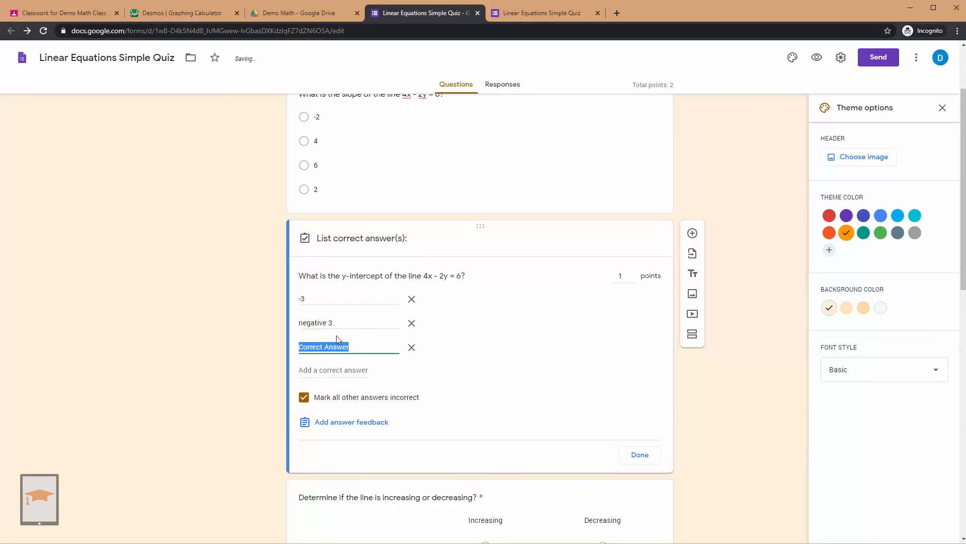
pyautogui.write('negative three')
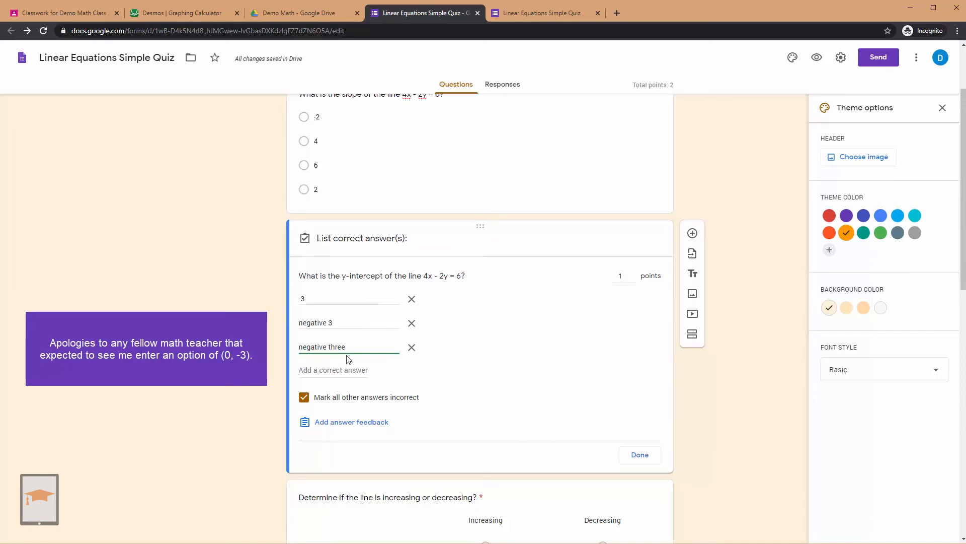
pyautogui.click(633, 460)
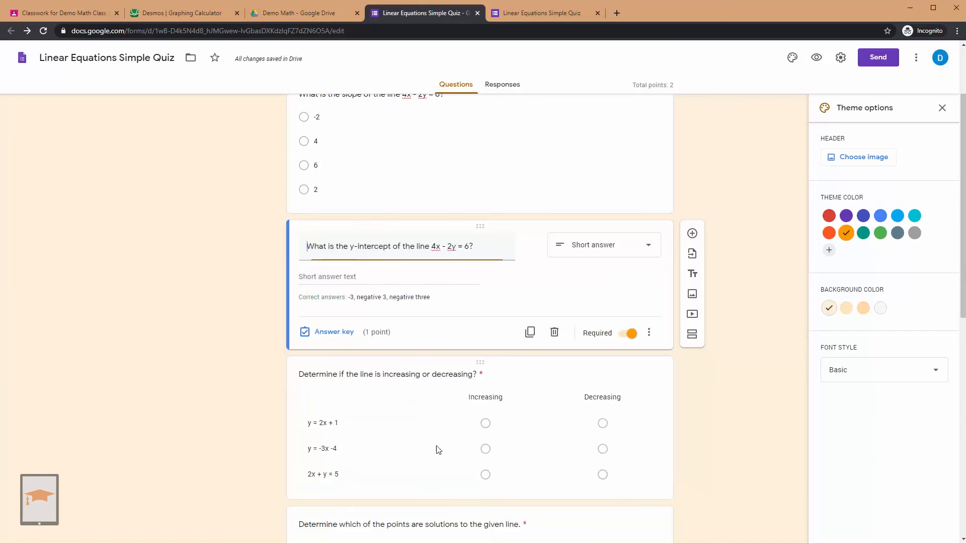
# Step: Key the increasing/decreasing grid at 1 point per row: y = 2x + 1 increasing, y = -3x -4 and 2x + y = 5 decreasing
pyautogui.scroll(-2, 399, 390)
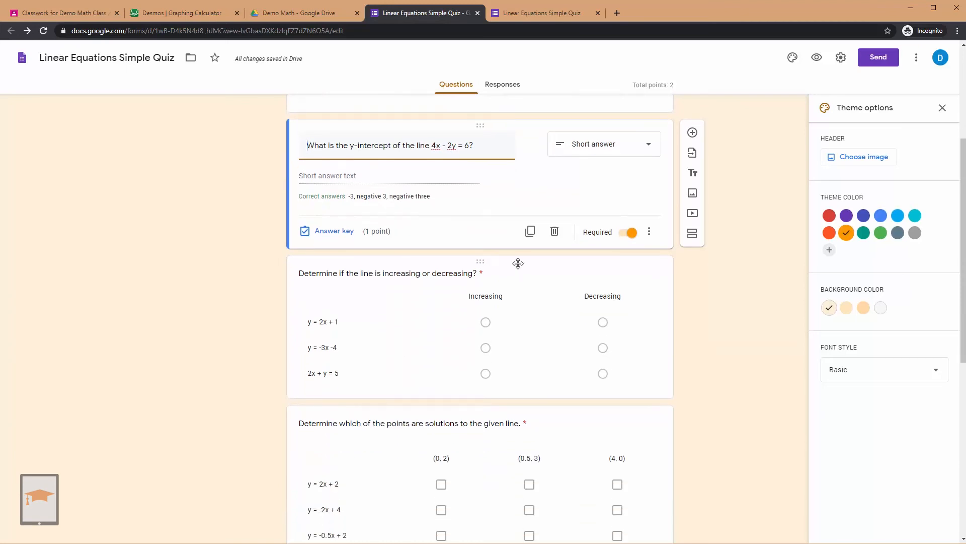
pyautogui.click(519, 264)
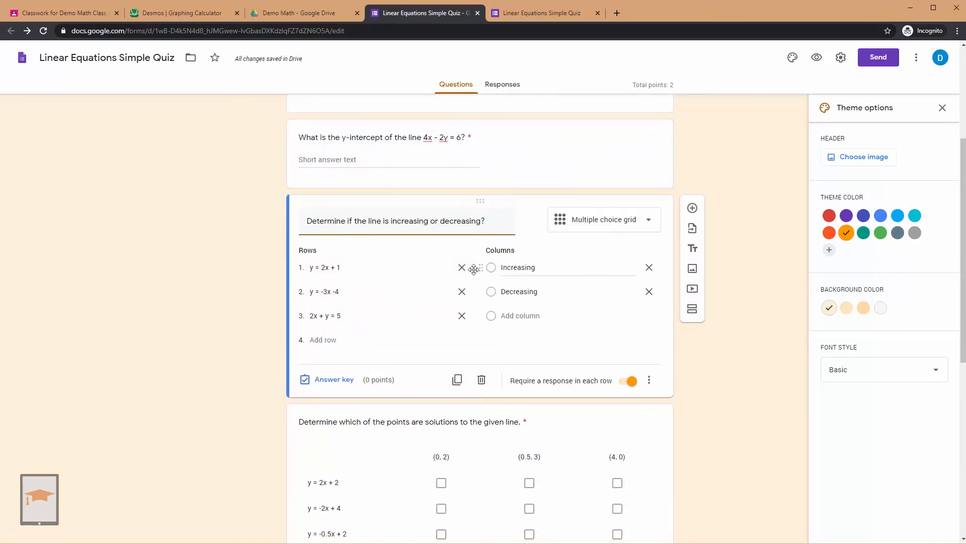
pyautogui.click(351, 379)
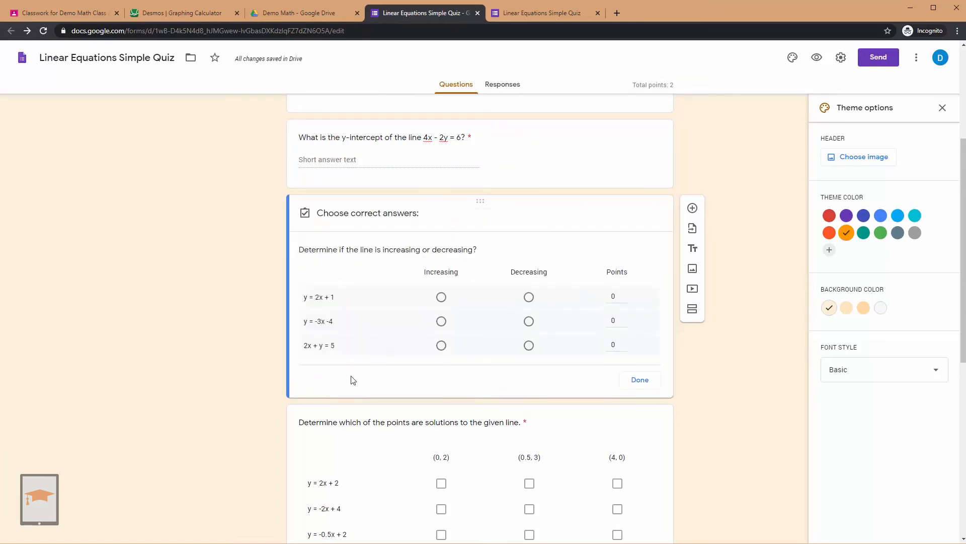
pyautogui.click(625, 295)
pyautogui.click(624, 318)
pyautogui.click(624, 342)
pyautogui.click(440, 297)
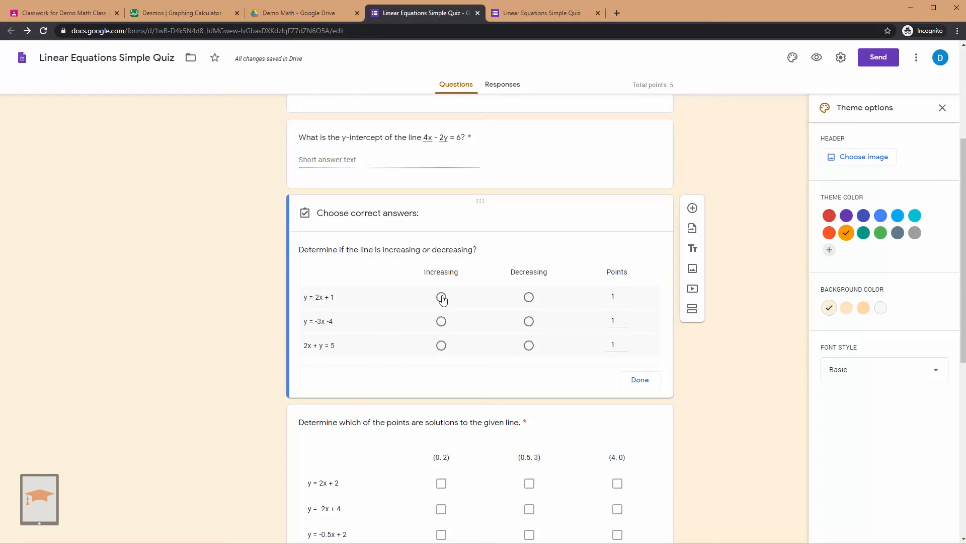
pyautogui.click(529, 323)
pyautogui.click(529, 345)
pyautogui.click(639, 380)
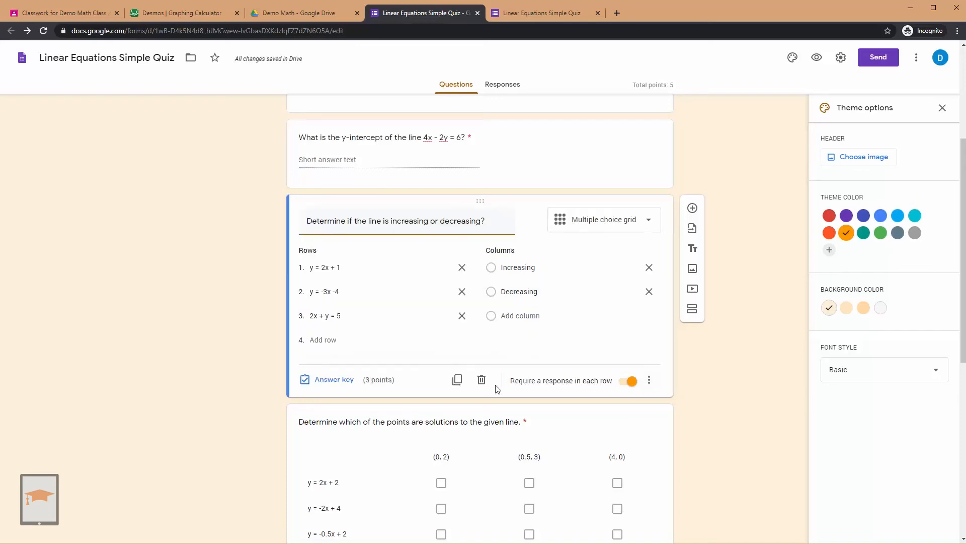
# Step: Assign 1 point to each of the three rows in the answer key of the points-as-solutions checkbox grid
pyautogui.scroll(-4, 443, 377)
pyautogui.click(539, 226)
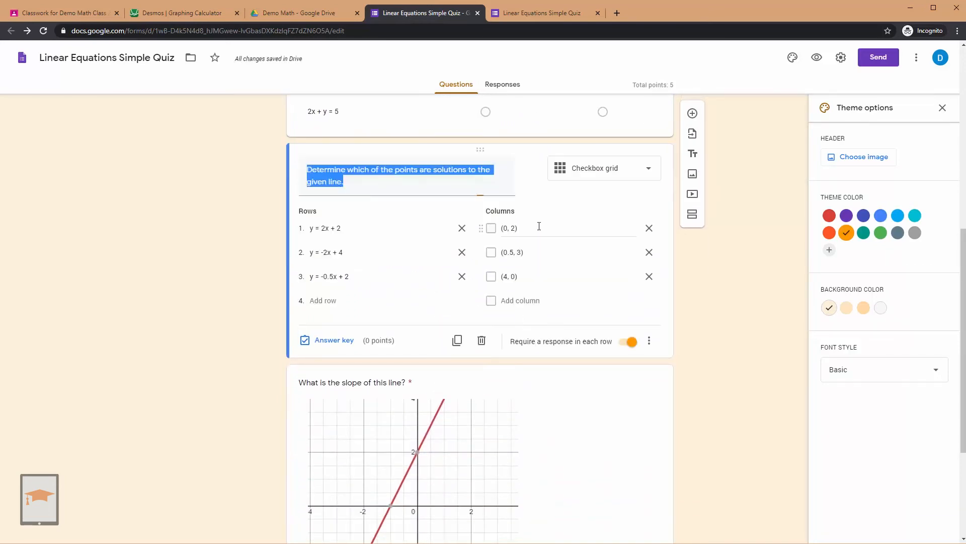
pyautogui.click(334, 340)
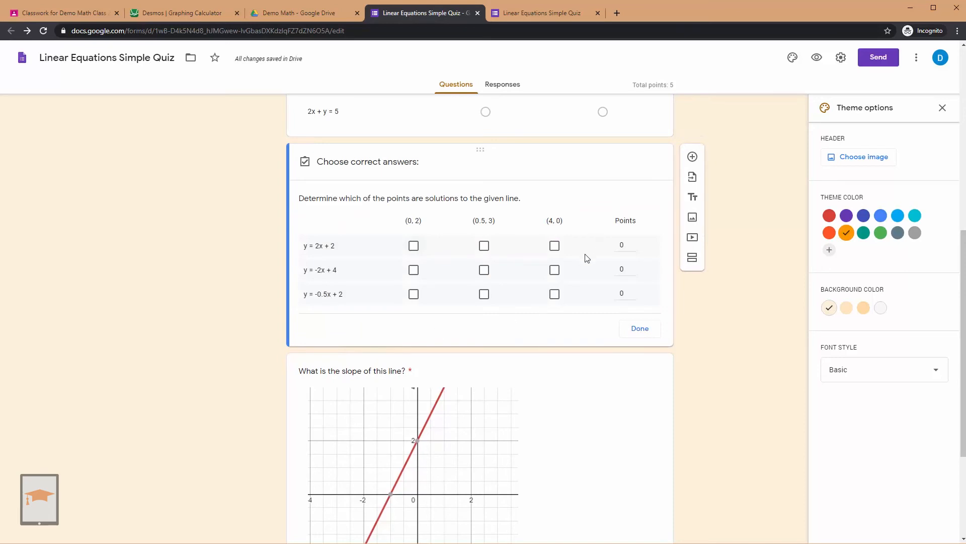
pyautogui.click(633, 243)
pyautogui.click(633, 267)
pyautogui.click(633, 291)
# Step: Mark the correct points: (0, 2) and (0.5, 3) for y = 2x + 2, (0.5, 3) for y = -2x + 4, (0, 2) and (4, 0) for y = -0.5x + 2
pyautogui.click(414, 245)
pyautogui.click(483, 246)
pyautogui.click(484, 269)
pyautogui.click(413, 294)
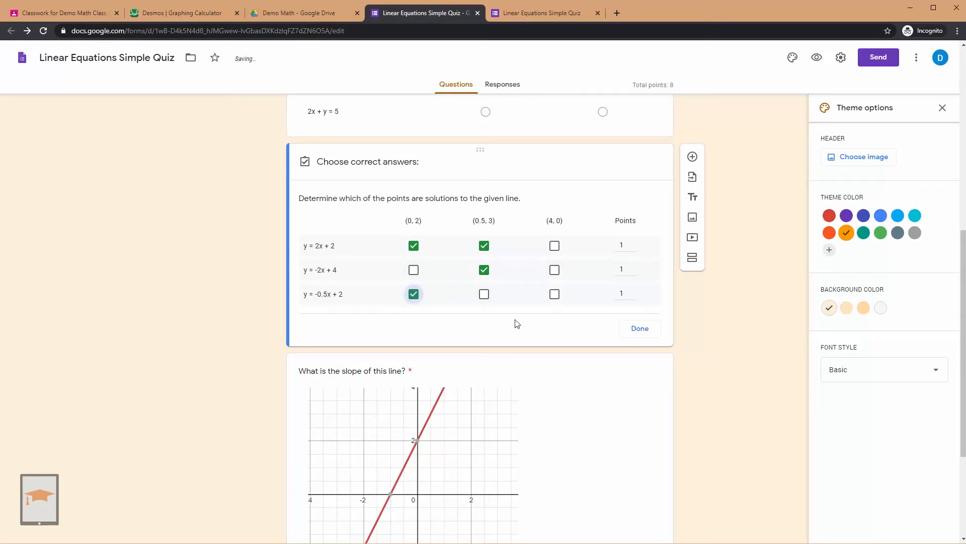
pyautogui.click(554, 294)
# Step: Set the answer key of the dropdown question with the line graph to 2, worth 1 point
pyautogui.scroll(-3, 233, 237)
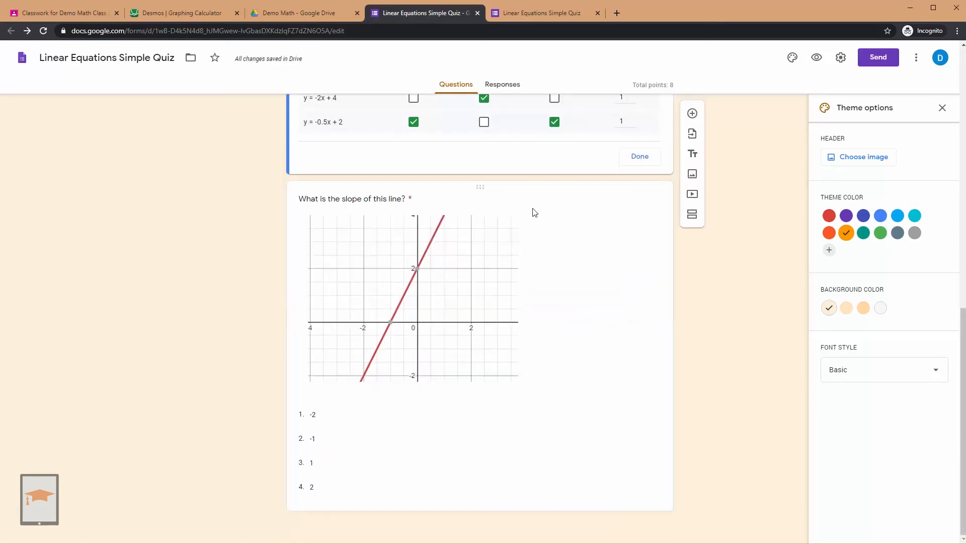
pyautogui.click(532, 208)
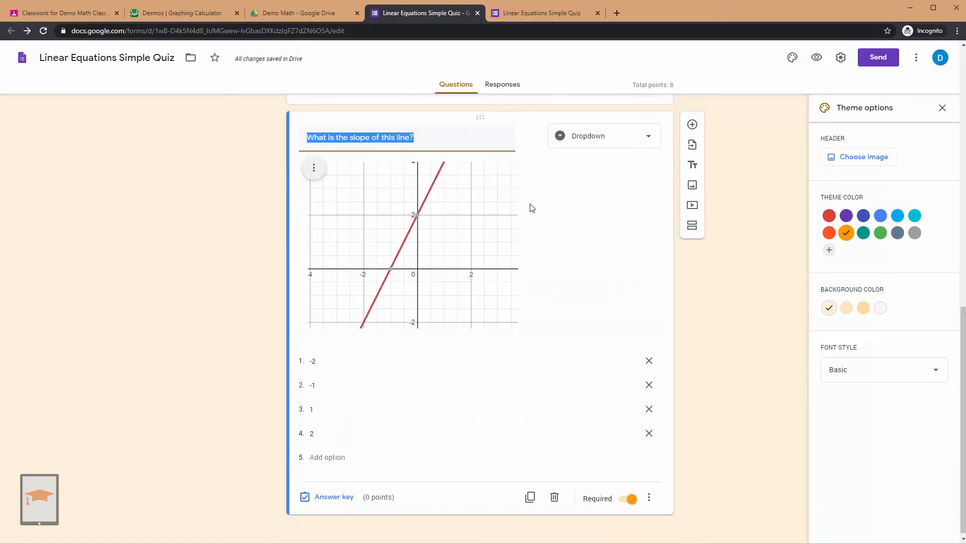
pyautogui.click(336, 497)
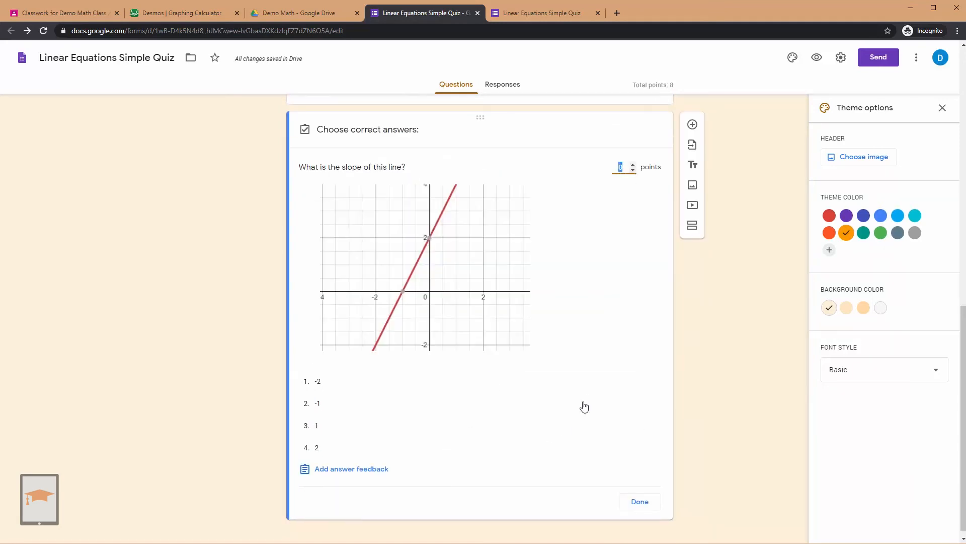
pyautogui.click(633, 166)
pyautogui.click(305, 451)
pyautogui.click(640, 502)
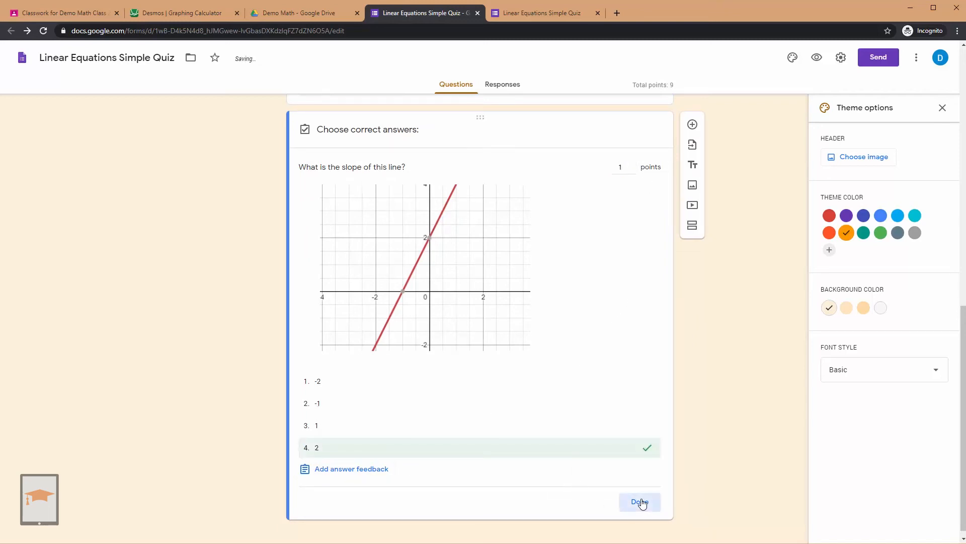
pyautogui.scroll(1, 557, 405)
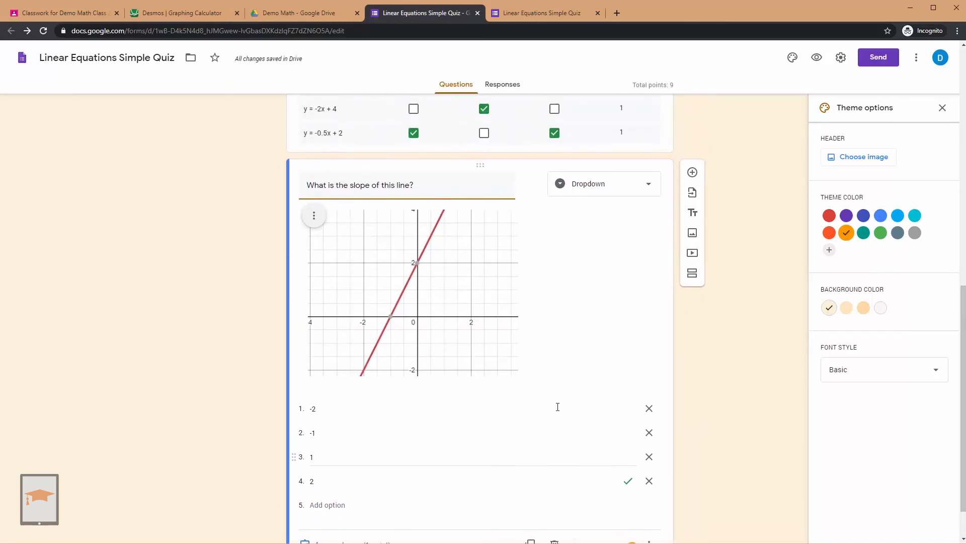
# Step: Review all the quiz questions from beginning to end, along with the quiz's total points
pyautogui.scroll(5, 556, 408)
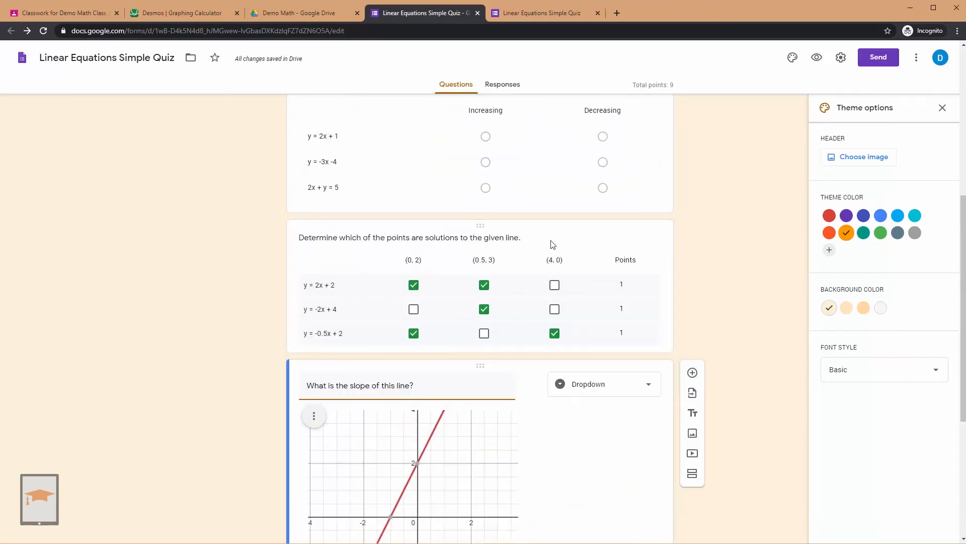
pyautogui.scroll(7, 733, 292)
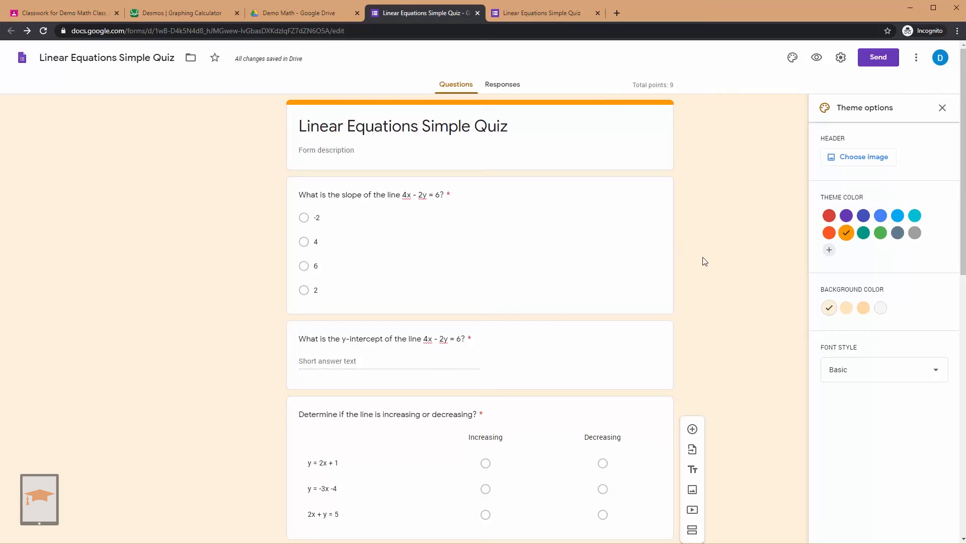
pyautogui.scroll(-10, 589, 265)
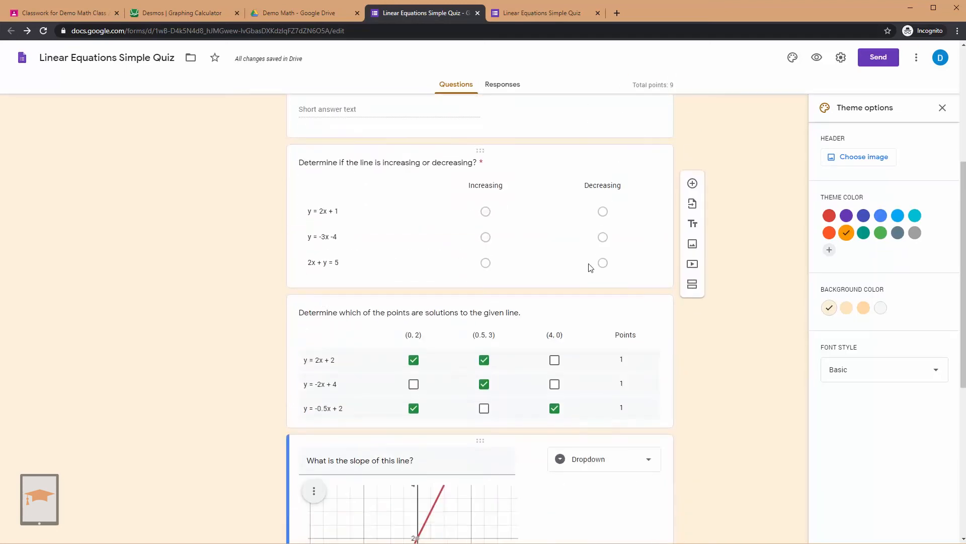
pyautogui.scroll(8, 569, 288)
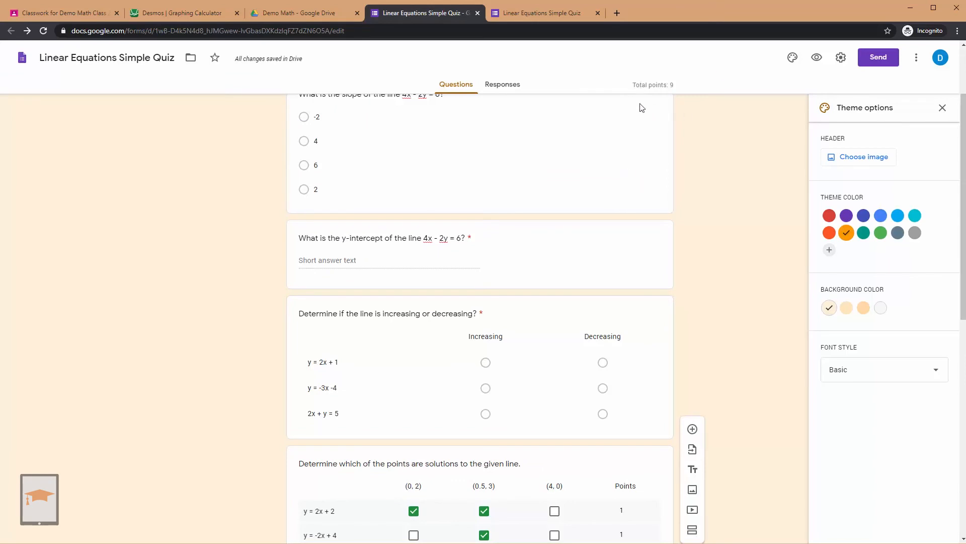
pyautogui.scroll(2, 641, 108)
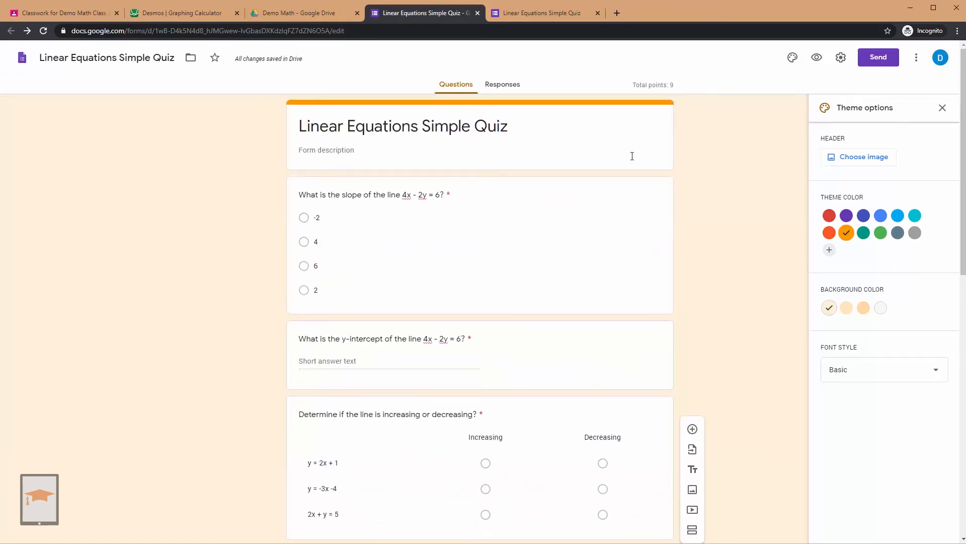
pyautogui.scroll(-12, 537, 266)
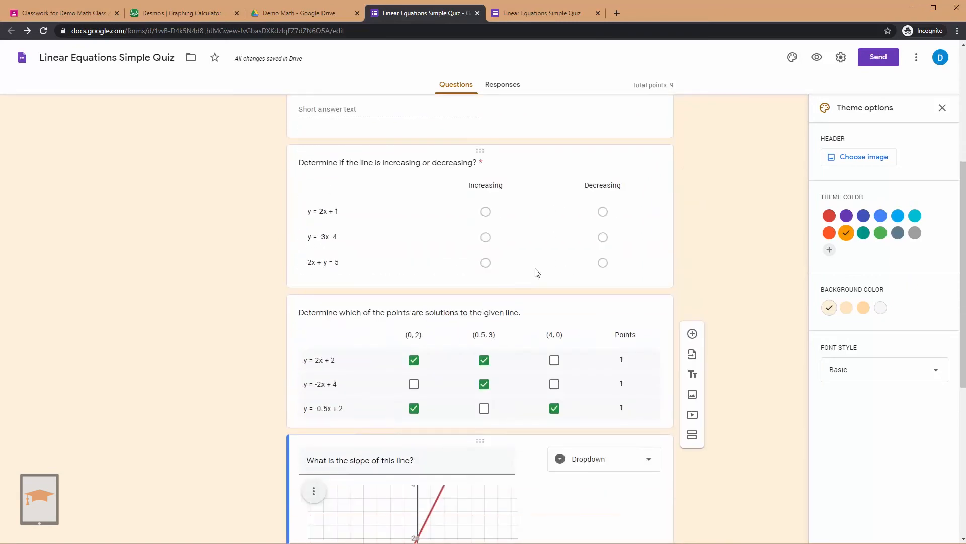
pyautogui.scroll(12, 543, 282)
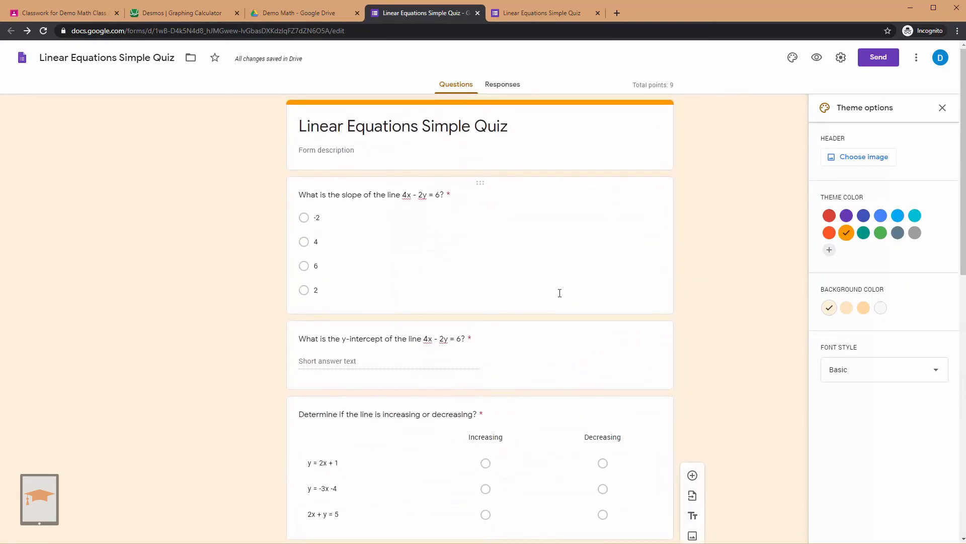
pyautogui.scroll(-8, 558, 287)
pyautogui.scroll(4, 561, 292)
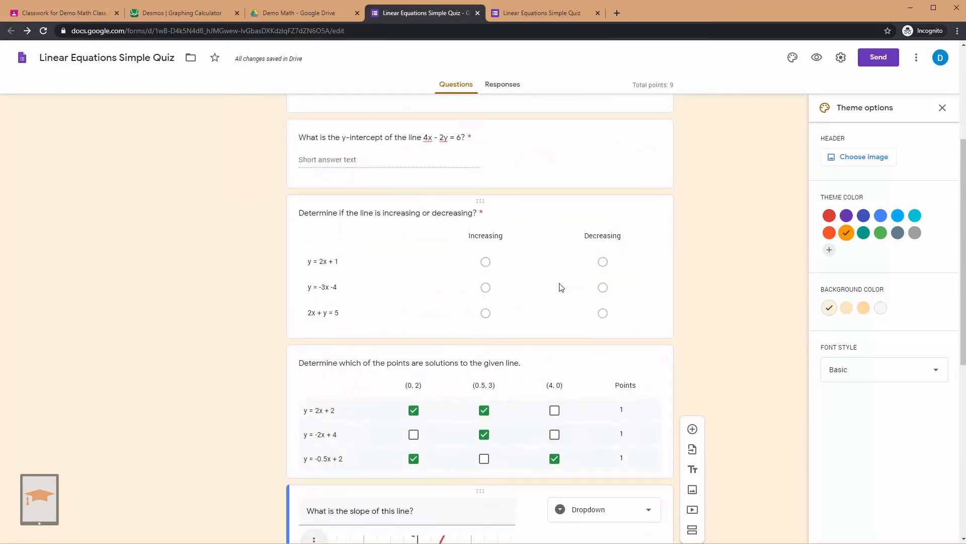
# Step: Turn on collecting respondents' email addresses in the form's general settings
pyautogui.click(841, 58)
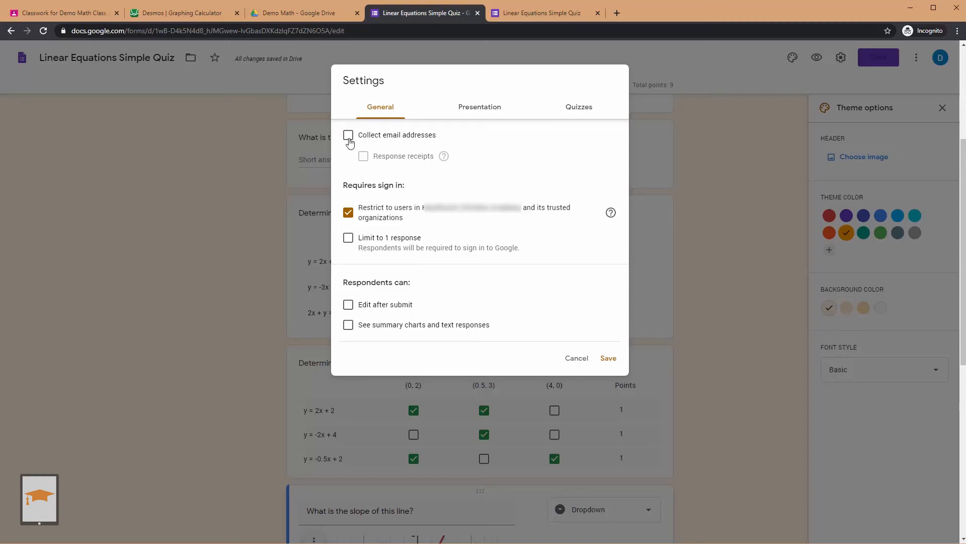
pyautogui.click(348, 140)
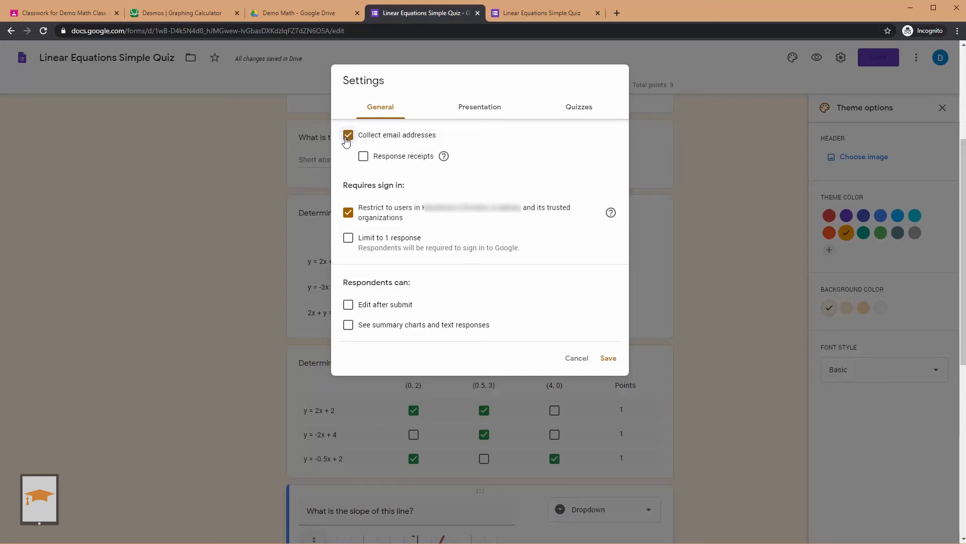
pyautogui.click(364, 157)
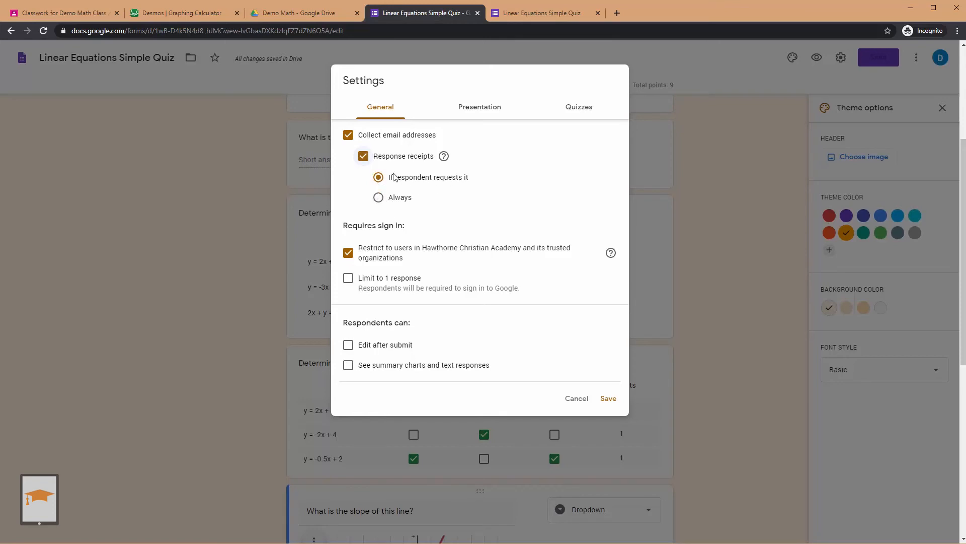
pyautogui.click(379, 197)
pyautogui.click(364, 156)
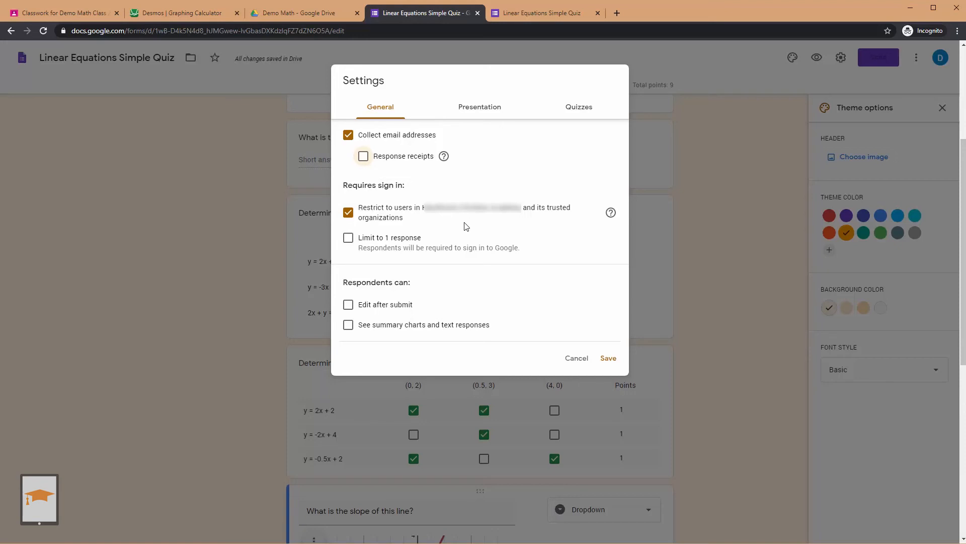
# Step: Limit respondents to 1 response and turn on shuffled question order in the form settings
pyautogui.click(348, 239)
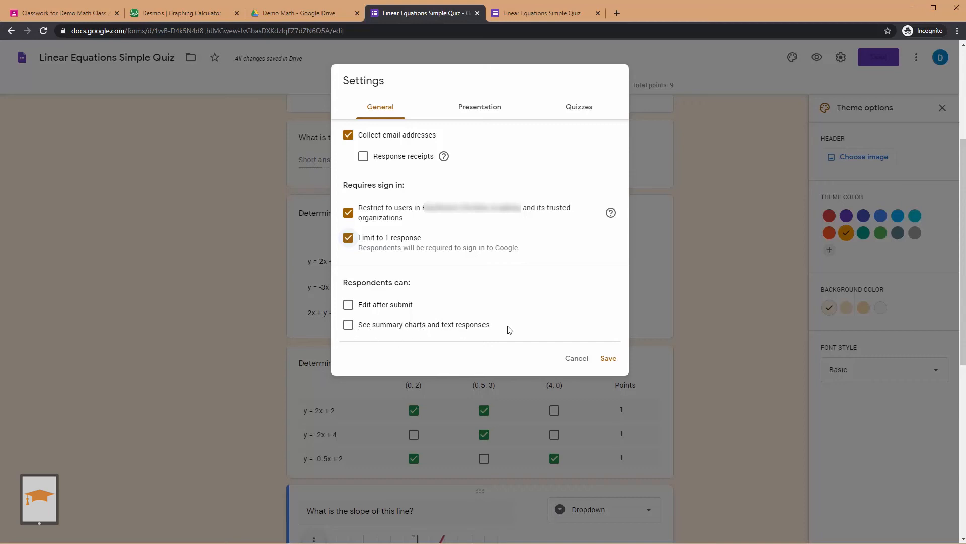
pyautogui.click(486, 112)
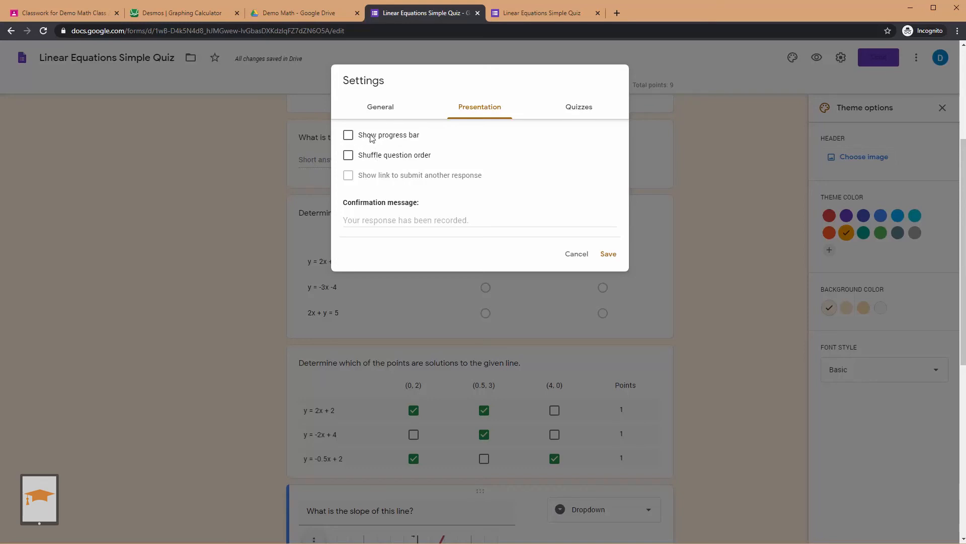
pyautogui.click(348, 157)
pyautogui.click(388, 111)
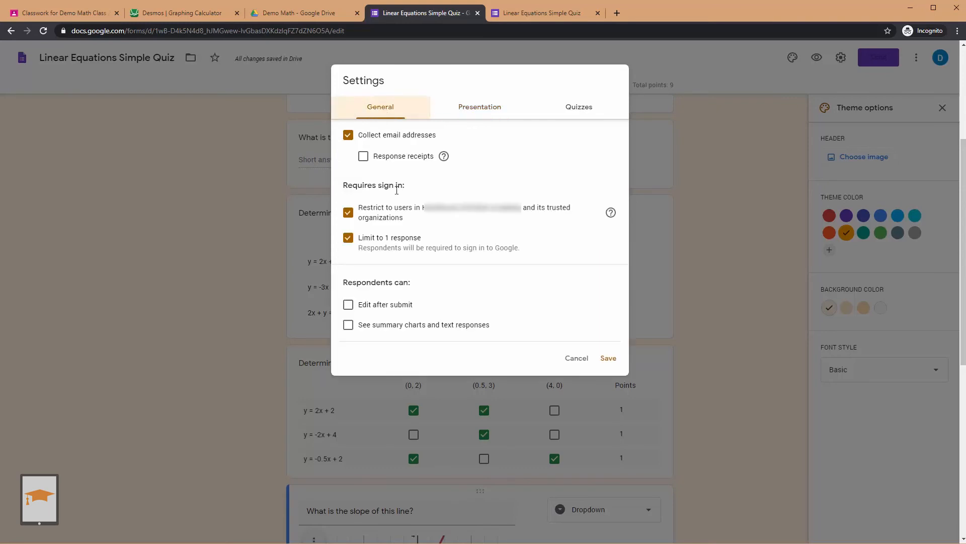
pyautogui.click(474, 111)
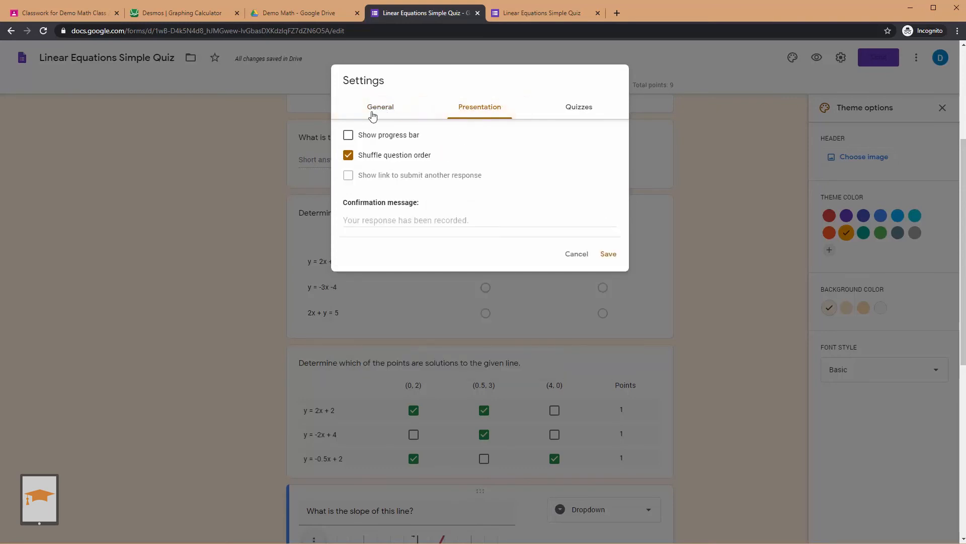
pyautogui.click(373, 115)
pyautogui.click(349, 238)
pyautogui.click(461, 118)
pyautogui.click(373, 109)
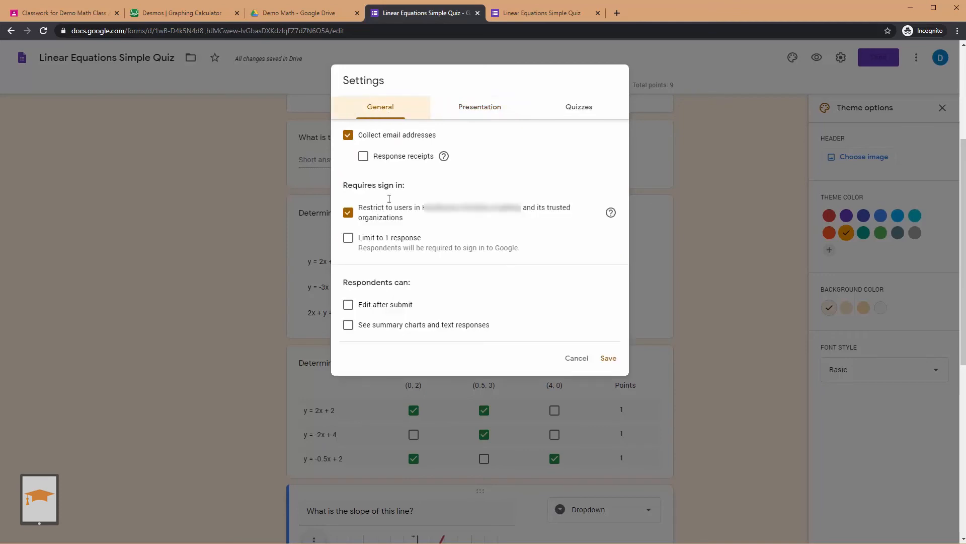
pyautogui.click(349, 238)
# Step: Set the form's confirmation message to "I hope you did well!" and save the settings
pyautogui.click(467, 106)
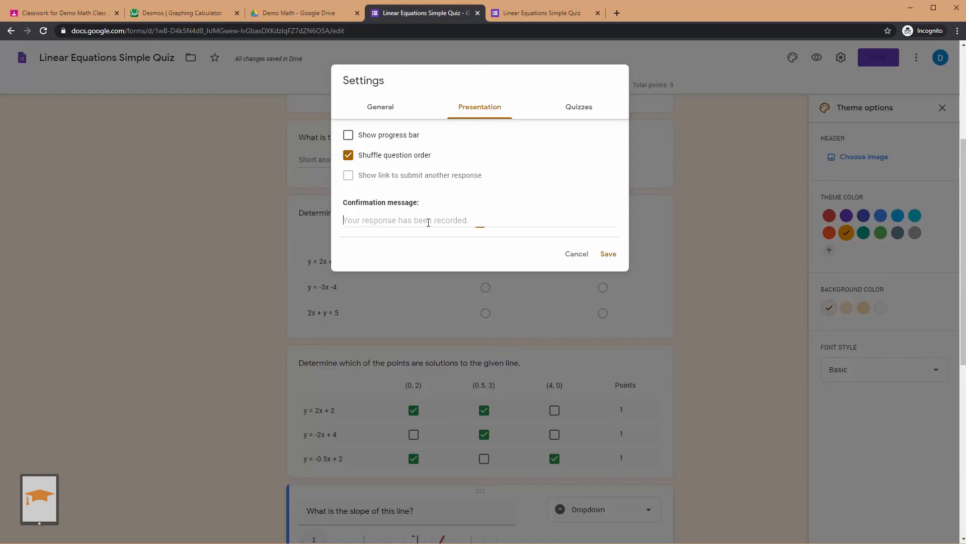
pyautogui.write('Thank')
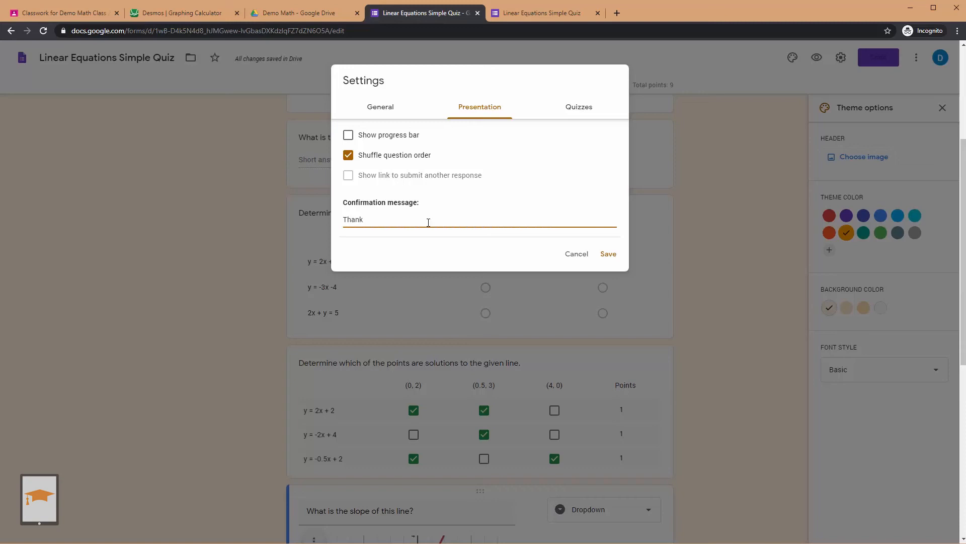
pyautogui.hotkey('ctrl', 'a')
pyautogui.write('I hope you did well!')
pyautogui.click(606, 256)
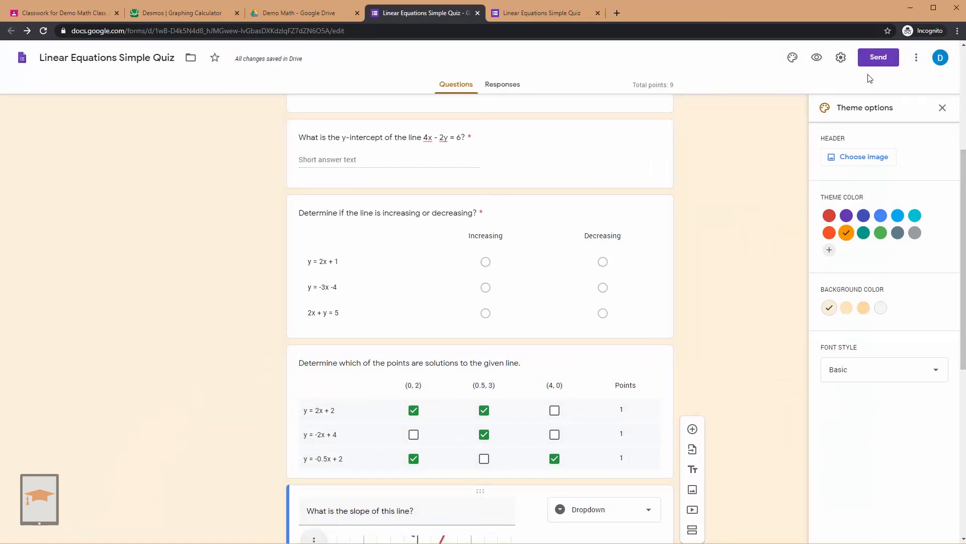
# Step: Generate a shortened sharing link for the quiz from the send options and copy it
pyautogui.click(877, 60)
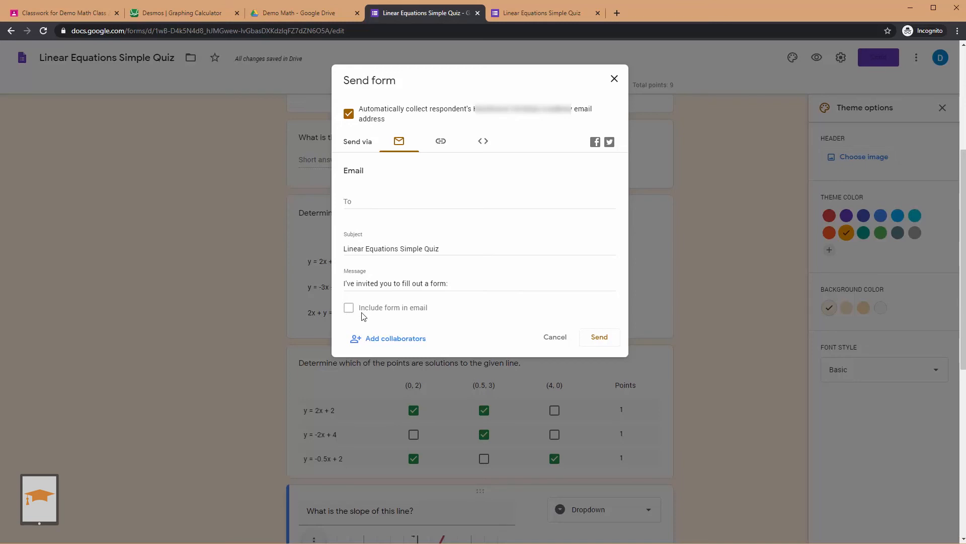
pyautogui.click(441, 143)
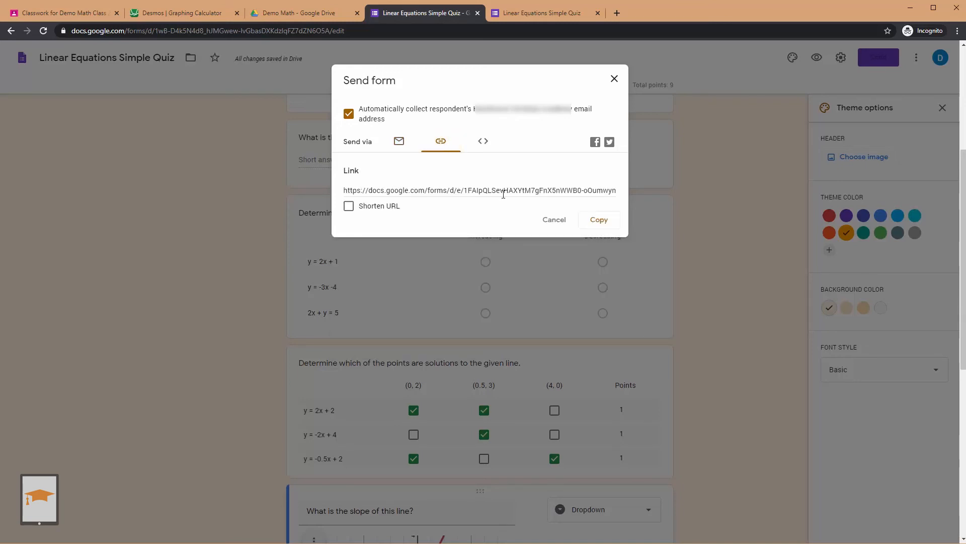
pyautogui.click(353, 208)
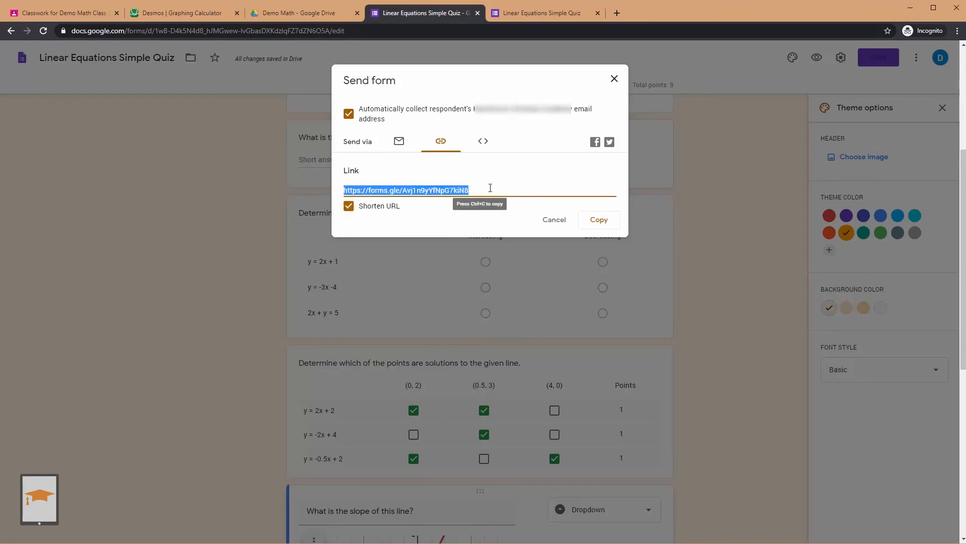
pyautogui.click(581, 225)
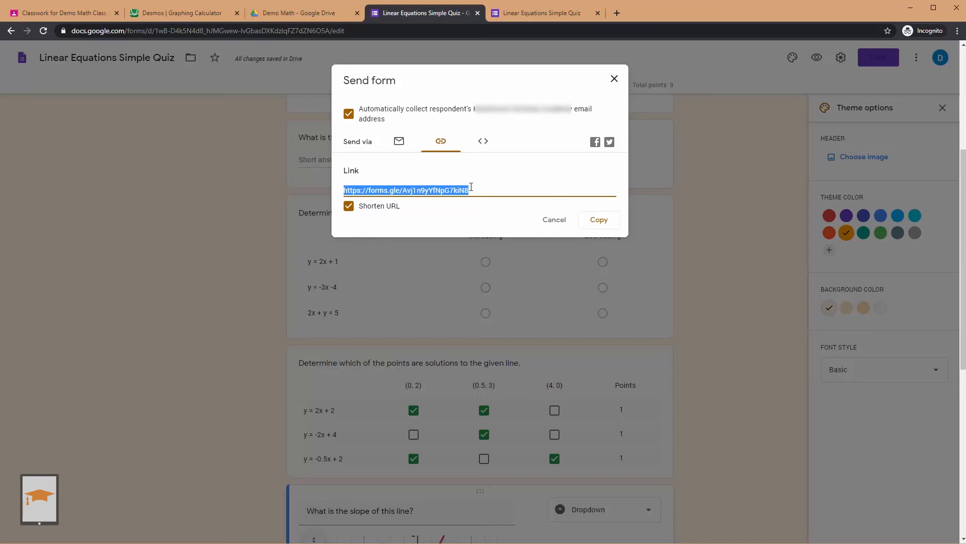
pyautogui.click(484, 145)
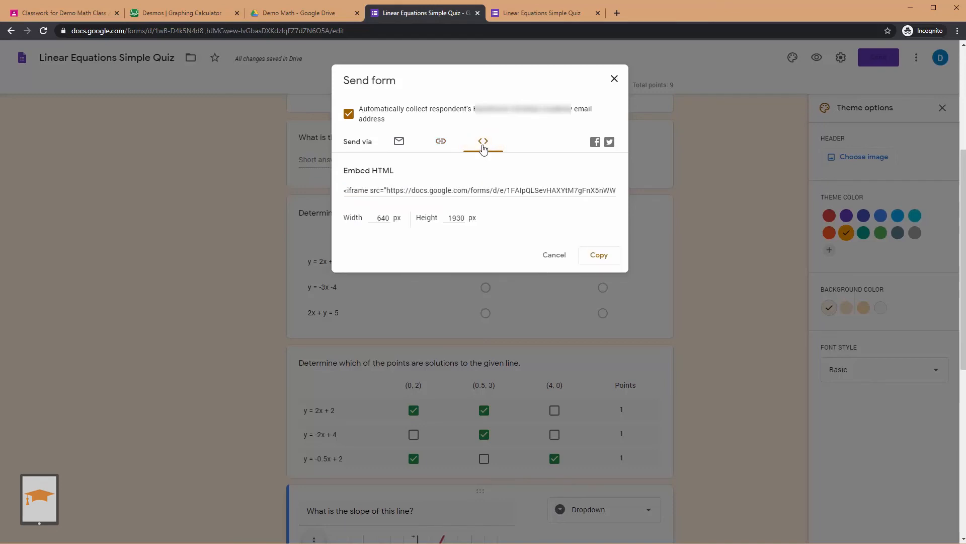
pyautogui.click(437, 144)
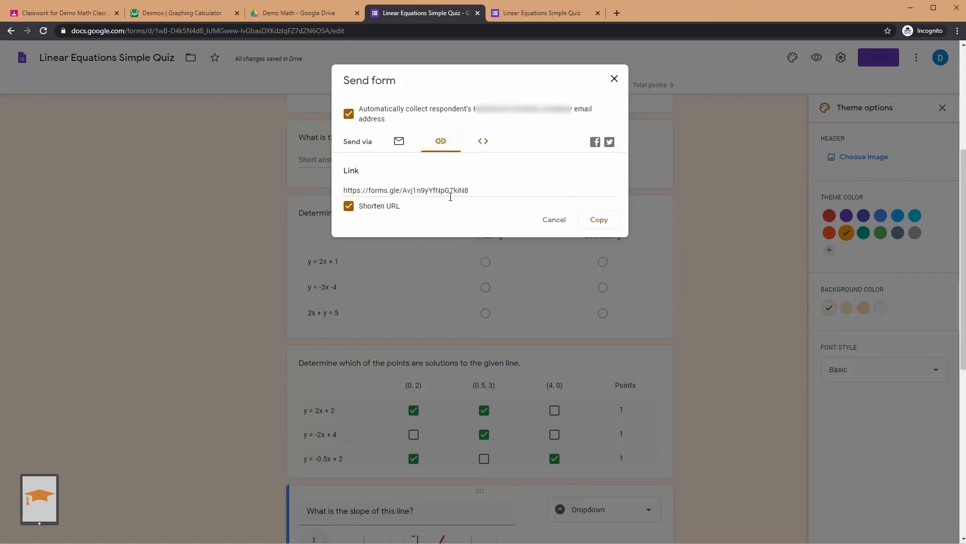
pyautogui.click(450, 197)
pyautogui.moveTo(468, 195); pyautogui.dragTo(352, 190)
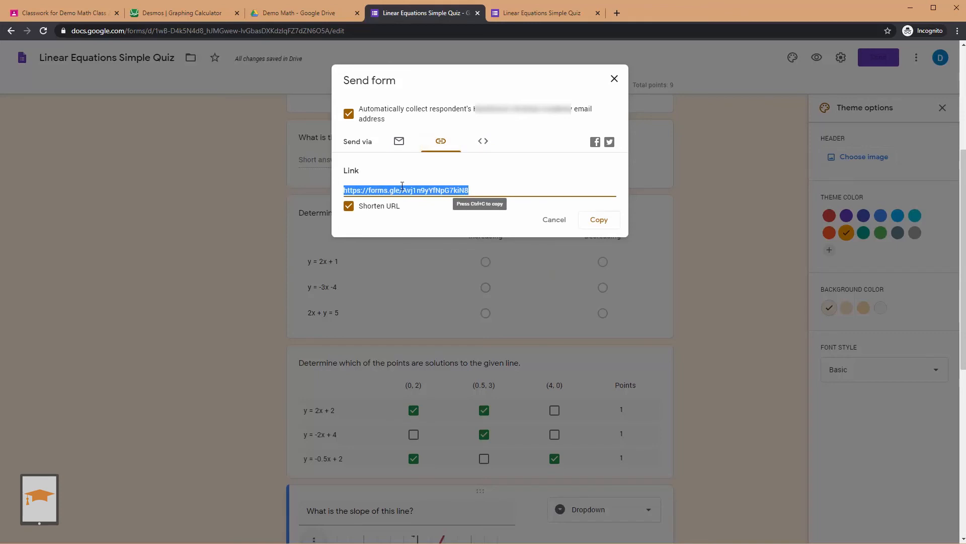
# Step: Switch to Google Classroom and create a new material titled "Linear Equations Simple Quiz" for Demo Math Class
pyautogui.click(75, 15)
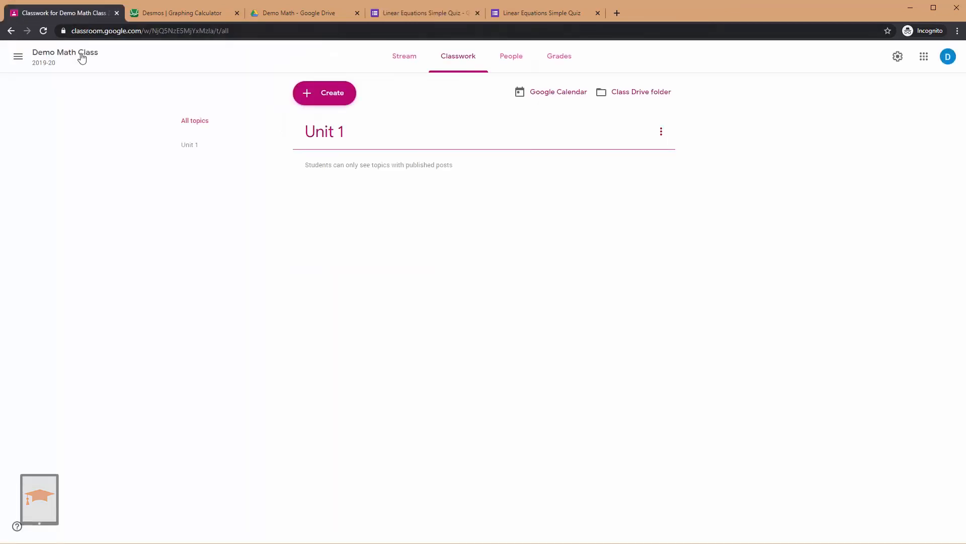
pyautogui.click(323, 98)
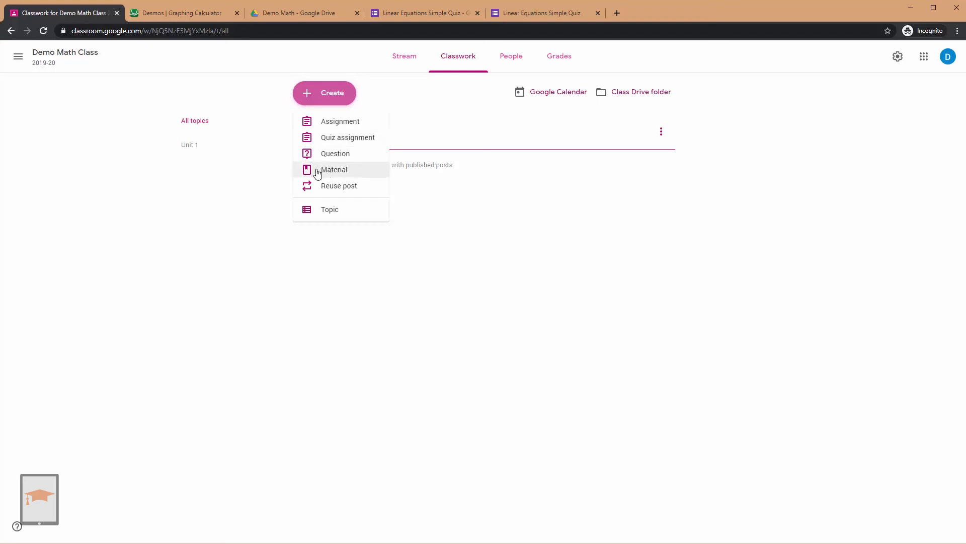
pyautogui.click(333, 175)
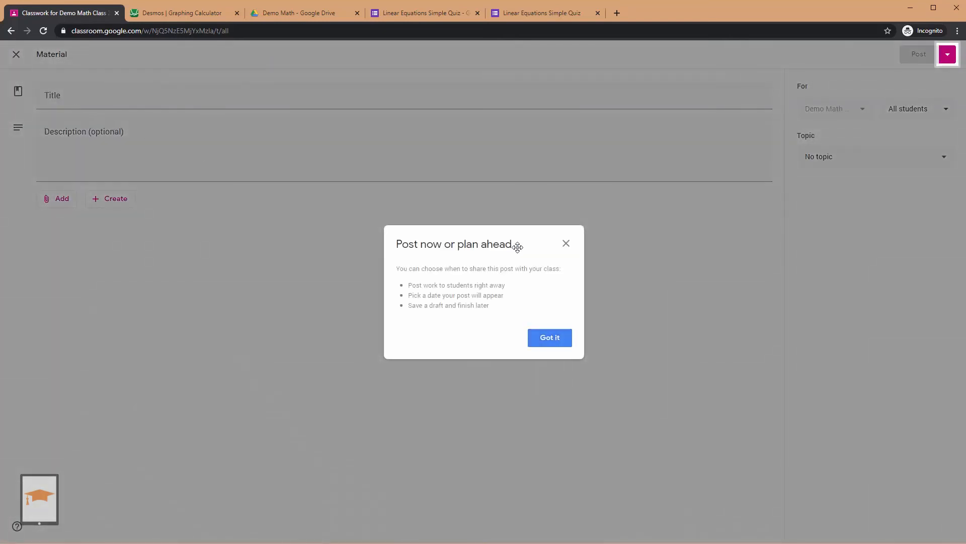
pyautogui.click(566, 243)
pyautogui.click(95, 93)
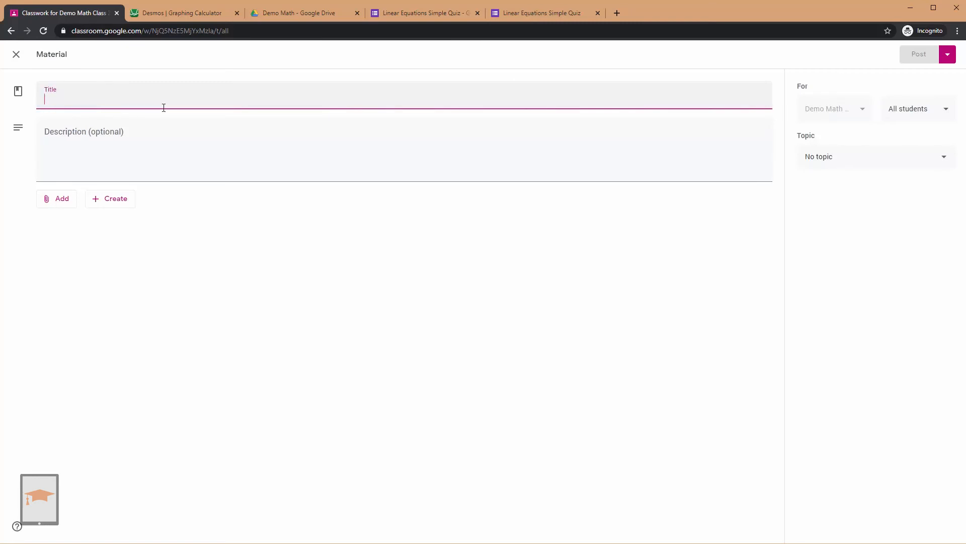
pyautogui.write('Linear E')
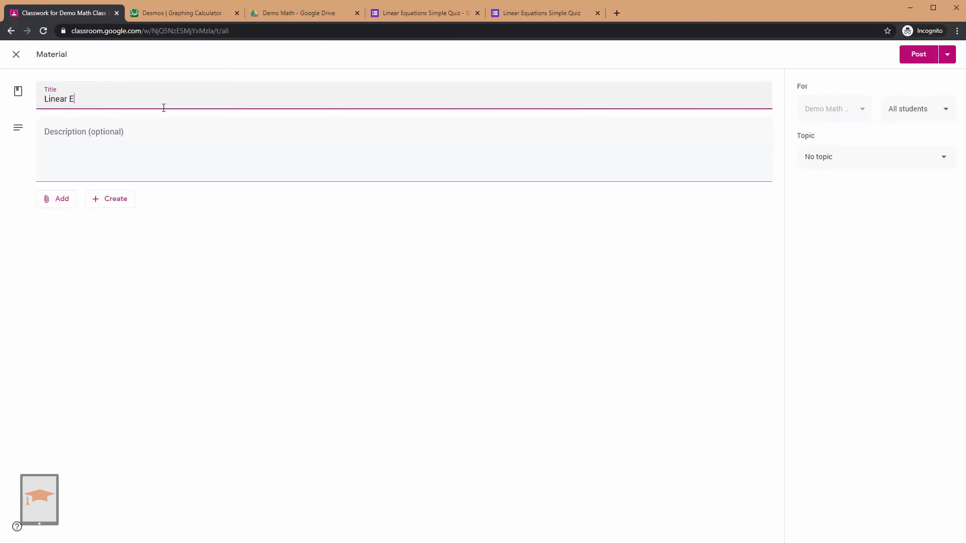
pyautogui.write('quations Simple Quiz')
pyautogui.click(51, 201)
pyautogui.click(76, 237)
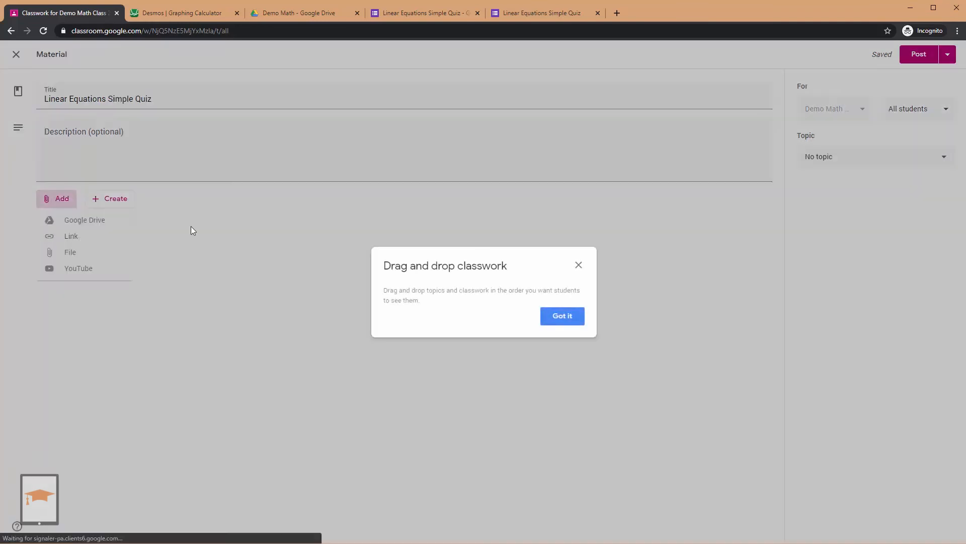
pyautogui.click(578, 266)
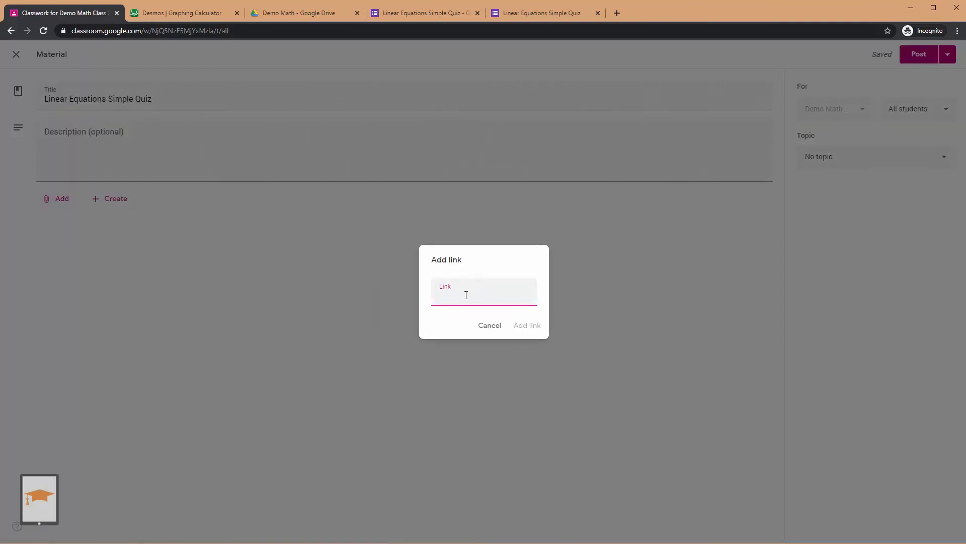
pyautogui.write('https://forms.gle/Avj1n9yYfNpG7kiN8')
pyautogui.click(528, 325)
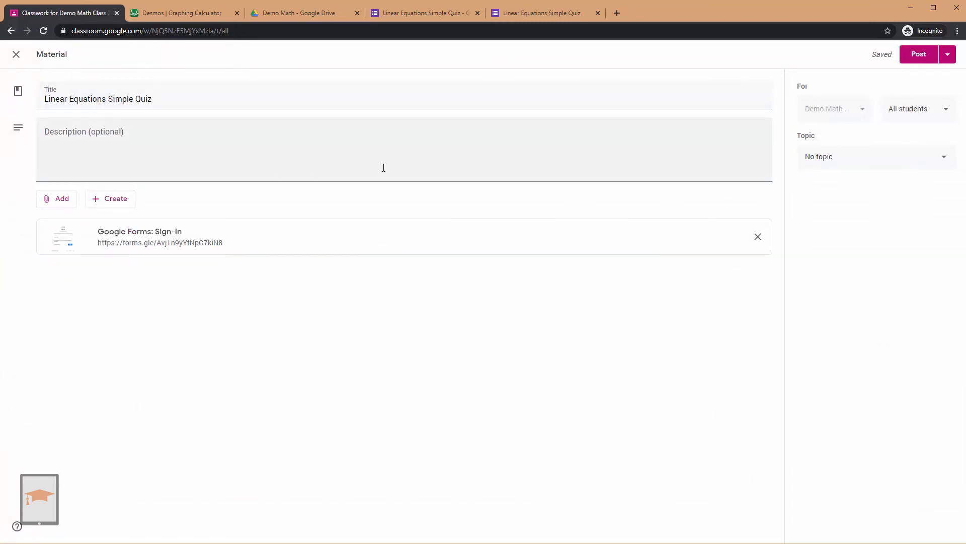
# Step: Assign the quiz material to the Unit 1 topic and post it to the class
pyautogui.click(861, 164)
pyautogui.click(837, 214)
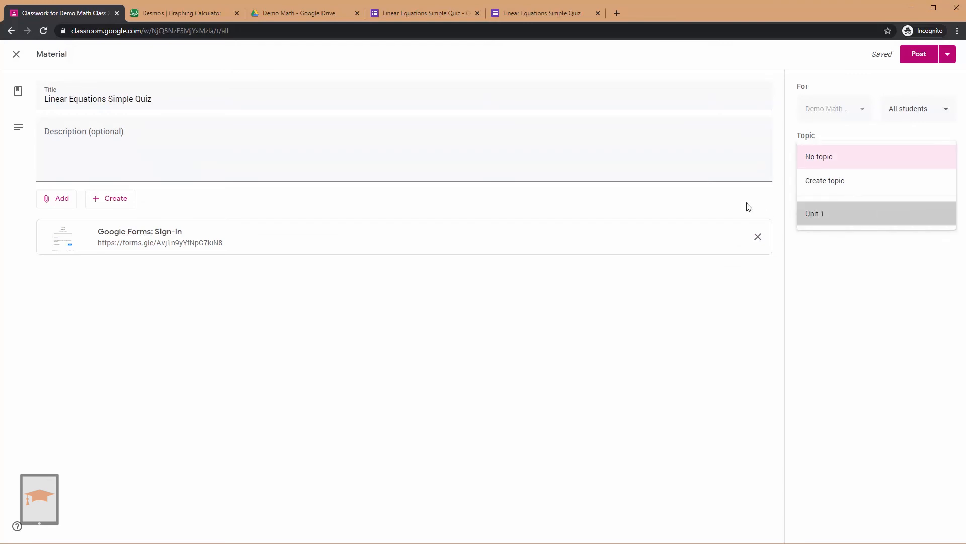
pyautogui.click(913, 59)
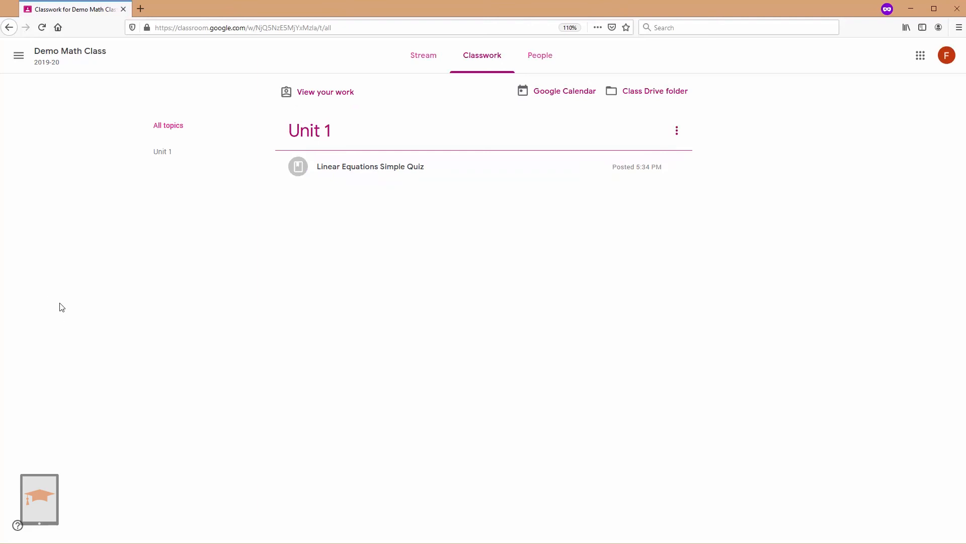
# Step: Open the quiz from the posted Unit 1 material as a student and mark all three lines as Increasing
pyautogui.click(346, 175)
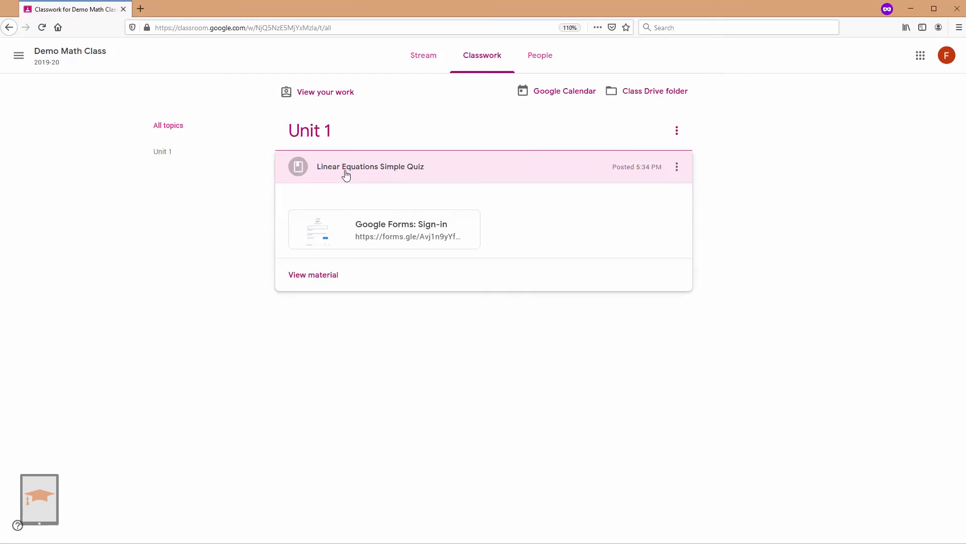
pyautogui.click(383, 228)
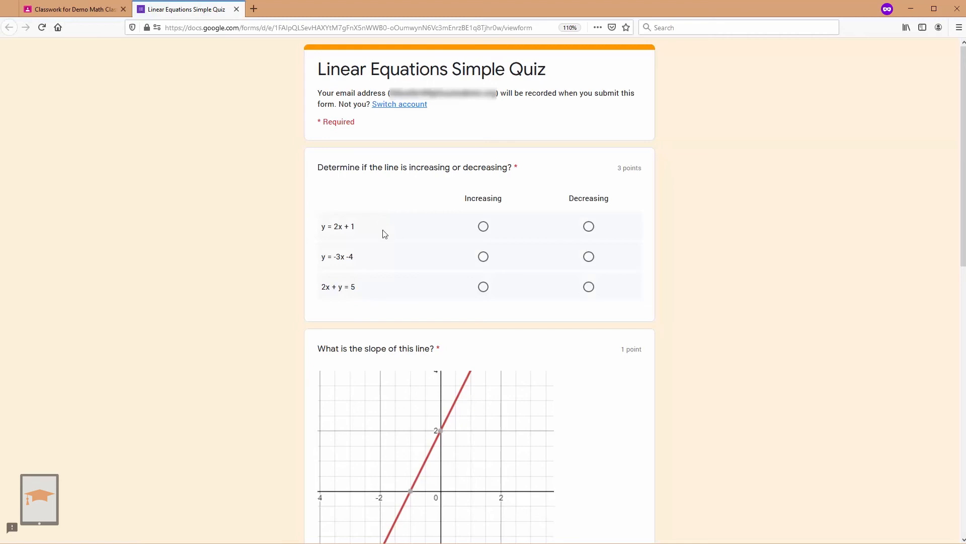
pyautogui.click(483, 227)
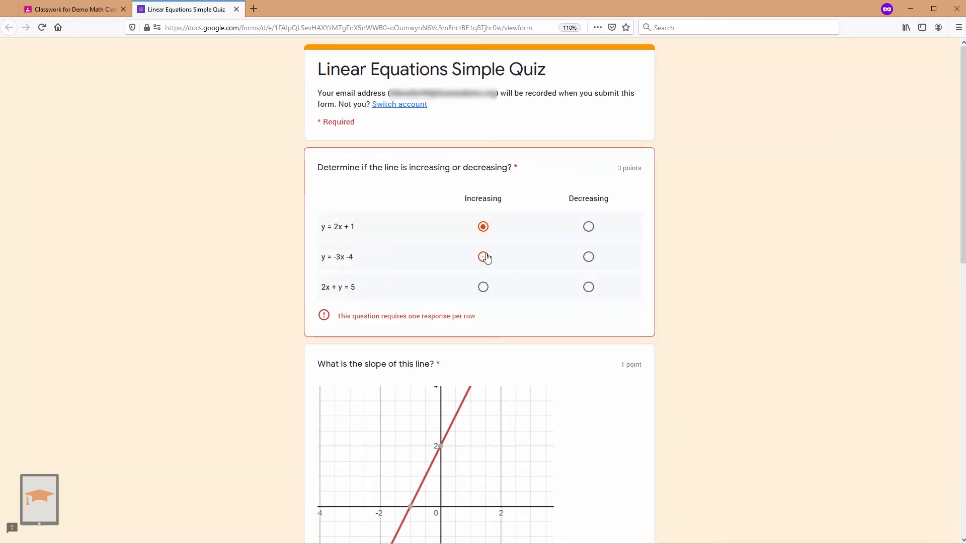
pyautogui.click(483, 257)
pyautogui.click(485, 286)
# Step: Choose 2 as the graphed line's slope and answer -2 for the y-intercept of 4x - 2y = 6
pyautogui.scroll(-5, 591, 328)
pyautogui.scroll(3, 599, 332)
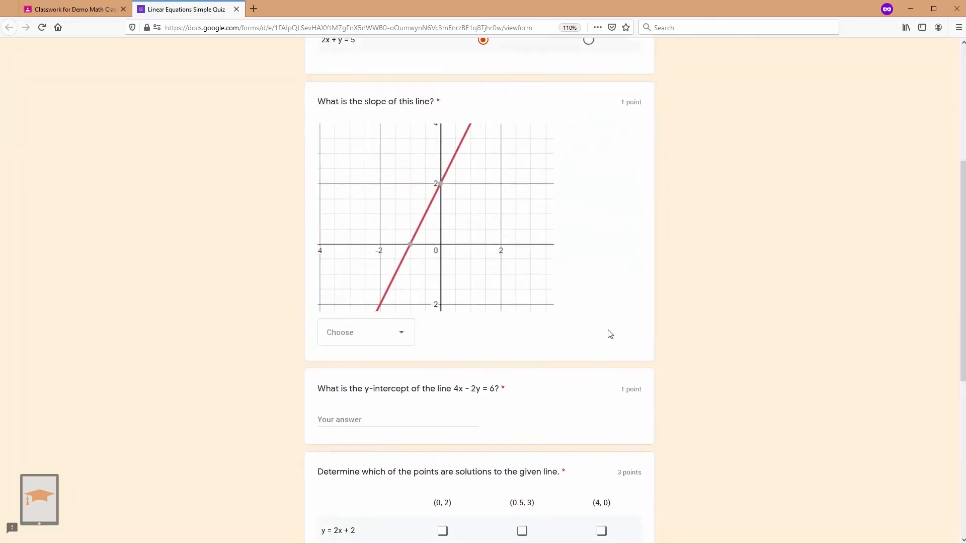
pyautogui.scroll(-3, 605, 337)
pyautogui.click(391, 341)
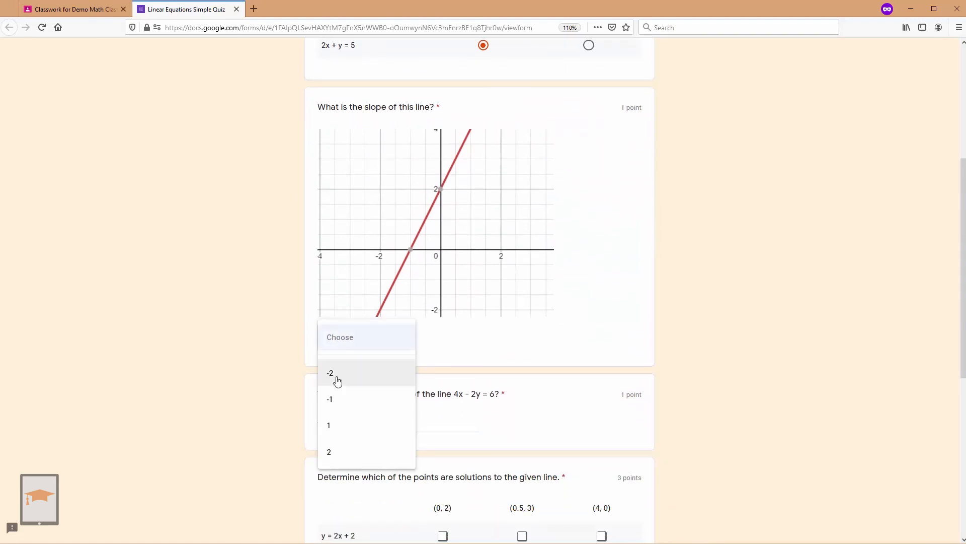
pyautogui.click(329, 452)
pyautogui.scroll(-6, 443, 360)
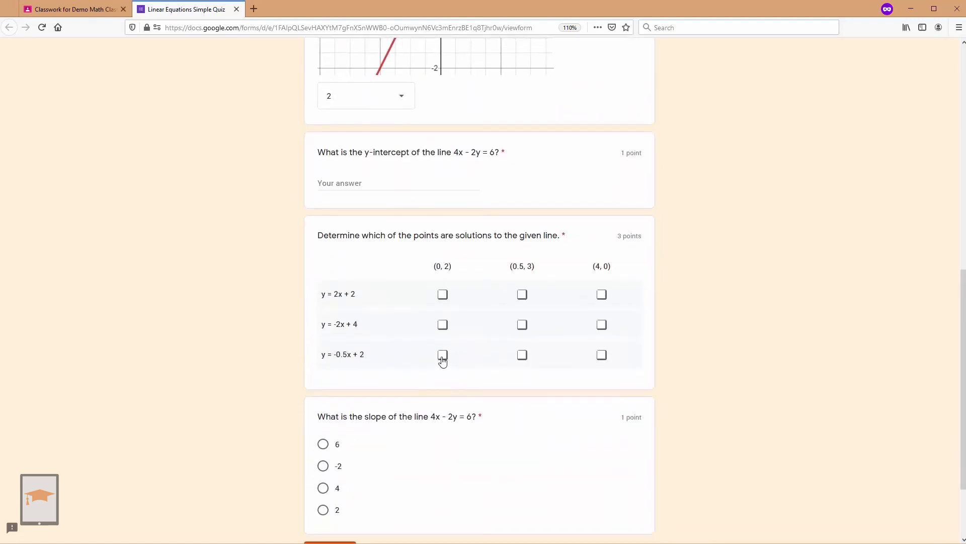
pyautogui.scroll(3, 360, 332)
pyautogui.click(357, 304)
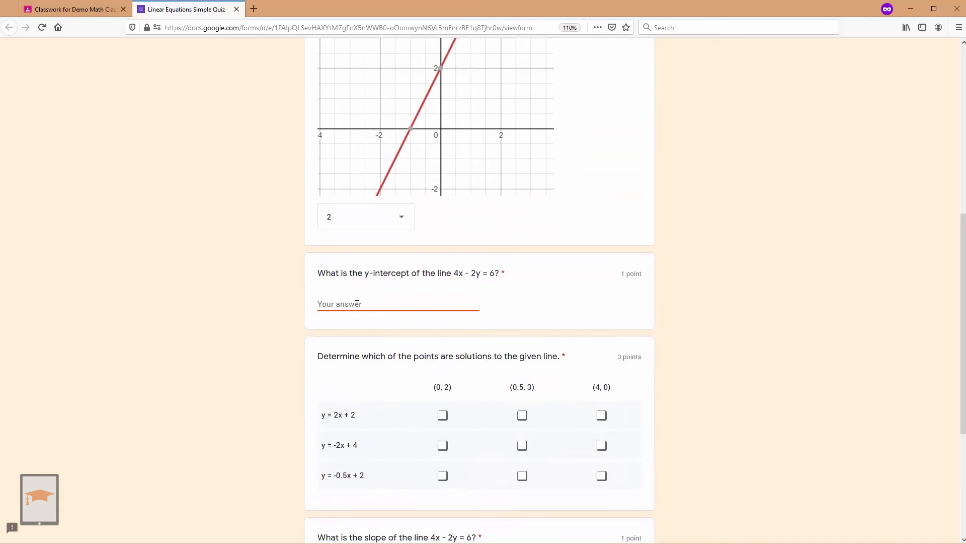
pyautogui.write('-2')
# Step: Mark (0, 2) and (0.5, 3) for y = 2x + 2, (0.5, 3) and (4, 0) for y = -2x + 4, (0, 2) and (4, 0) for y = -0.5x + 2
pyautogui.scroll(-3, 443, 328)
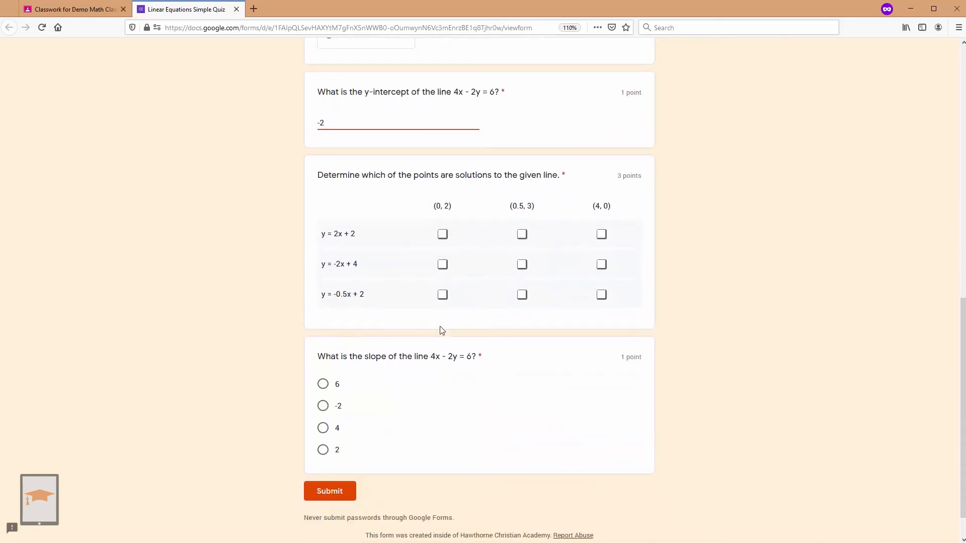
pyautogui.click(443, 234)
pyautogui.click(522, 234)
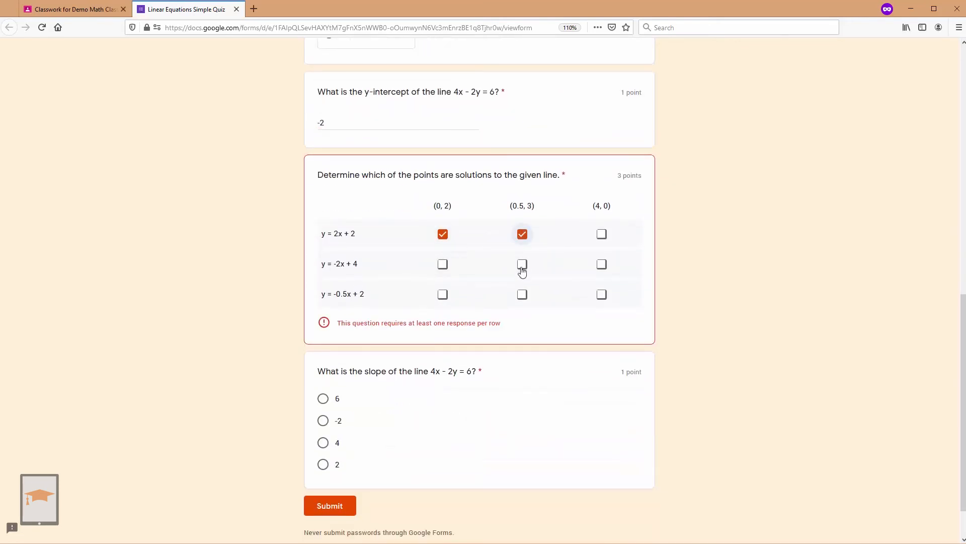
pyautogui.click(522, 264)
pyautogui.click(602, 265)
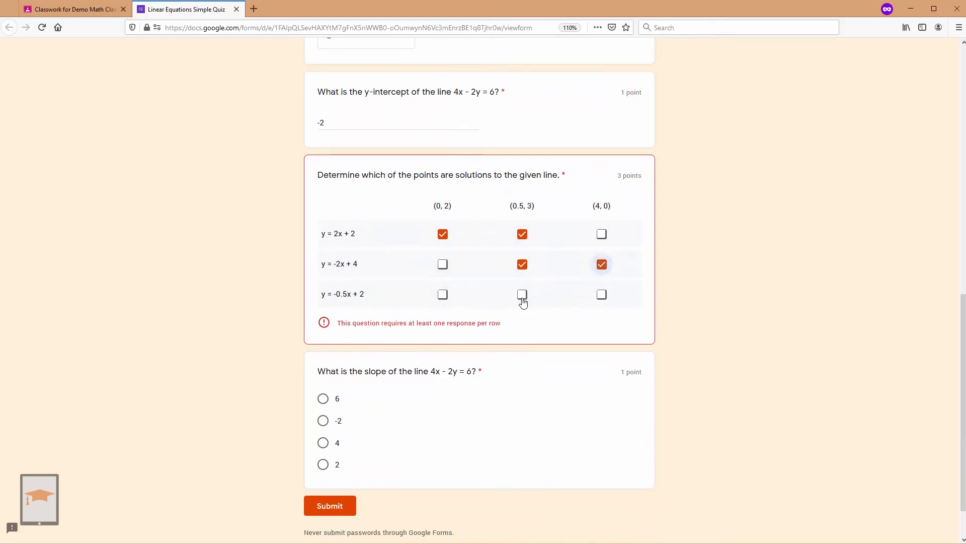
pyautogui.click(443, 294)
pyautogui.click(601, 295)
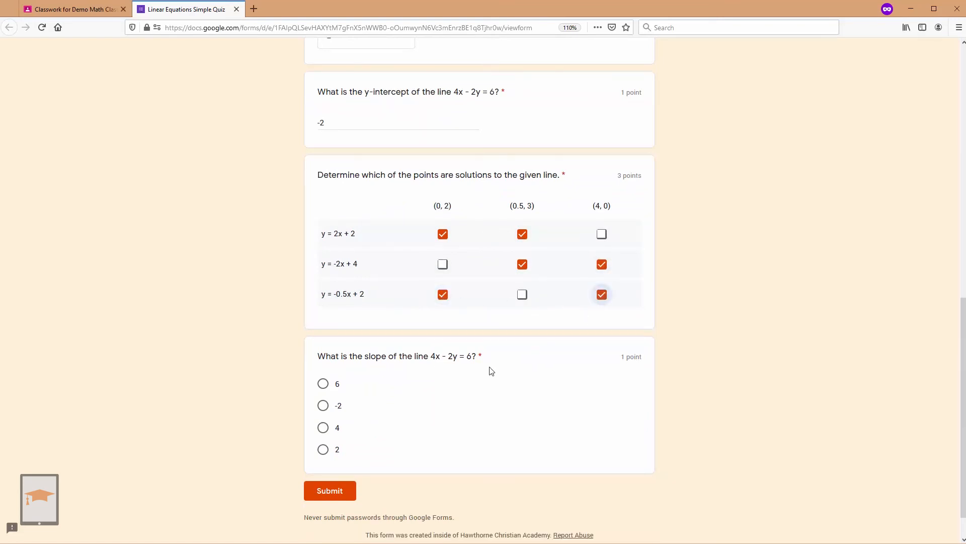
# Step: Choose -2 as the slope of the line 4x - 2y = 6 and submit the quiz
pyautogui.click(323, 406)
pyautogui.scroll(-1, 693, 386)
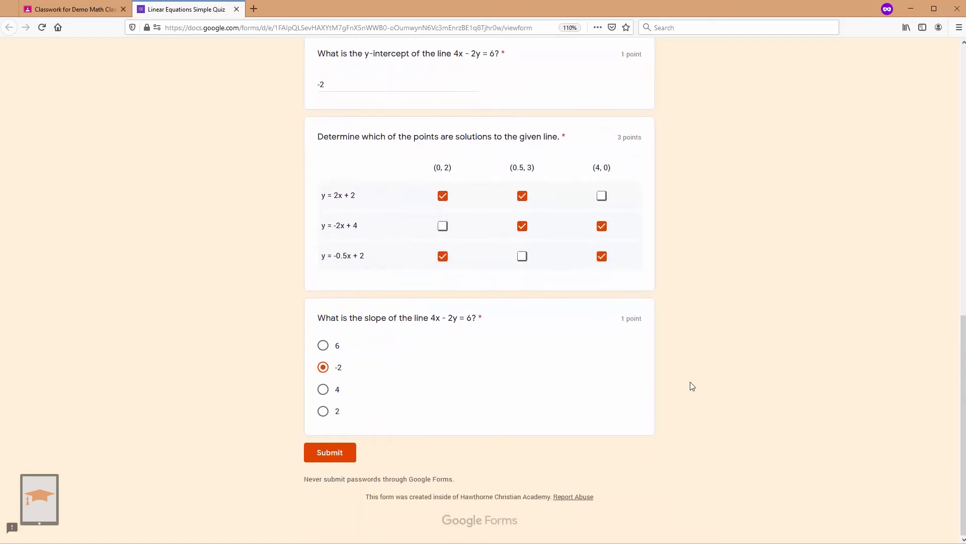
pyautogui.click(331, 456)
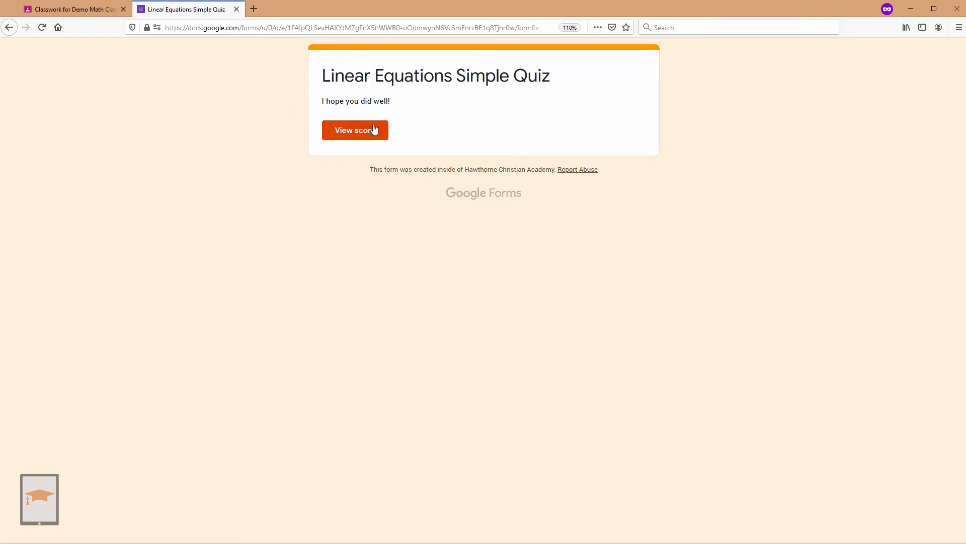
# Step: View the first student's quiz score and review the points awarded for each question
pyautogui.click(355, 130)
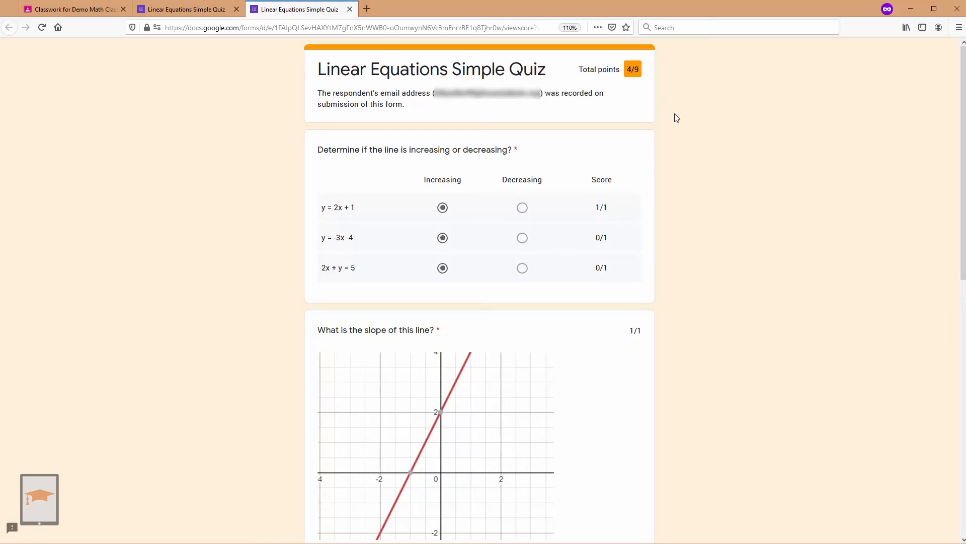
pyautogui.scroll(-3, 669, 126)
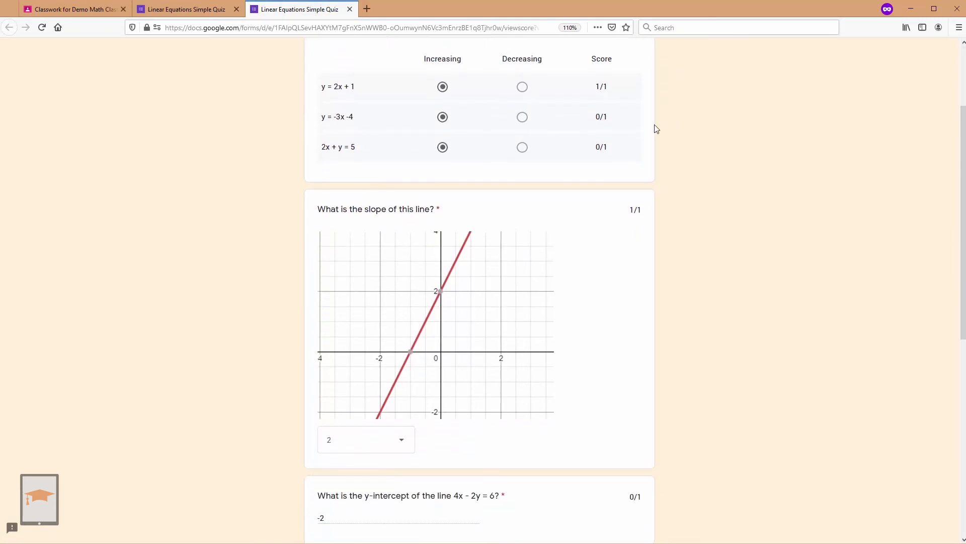
pyautogui.scroll(-9, 438, 246)
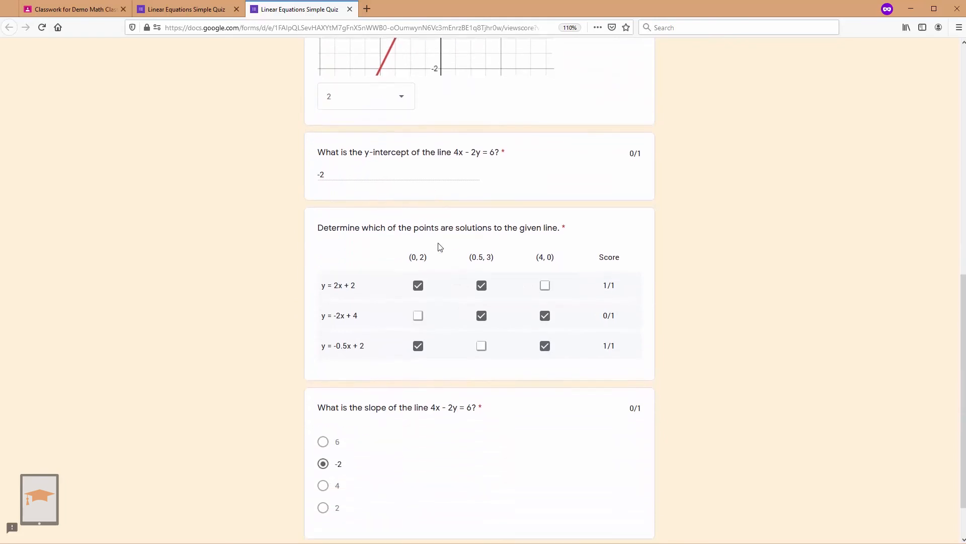
pyautogui.scroll(-1, 421, 302)
pyautogui.scroll(10, 691, 351)
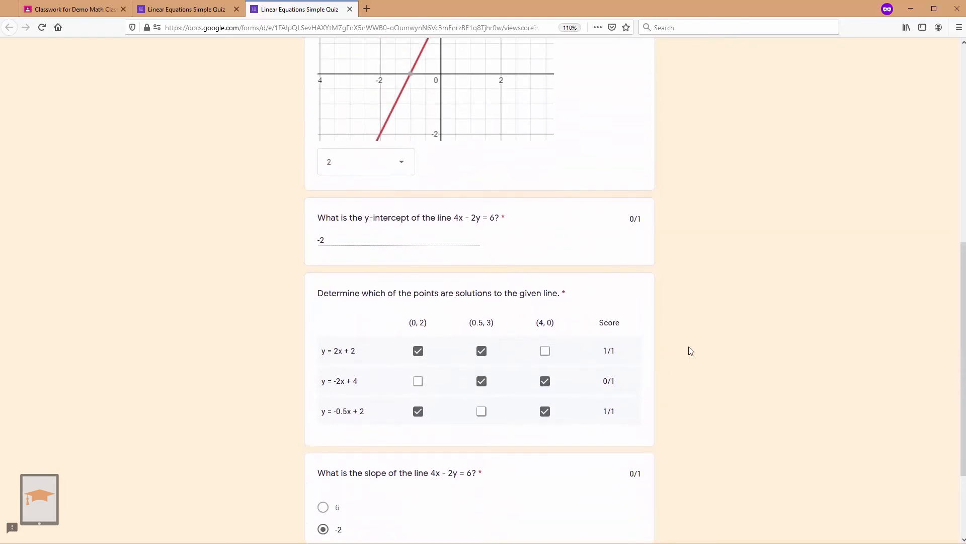
pyautogui.scroll(3, 690, 350)
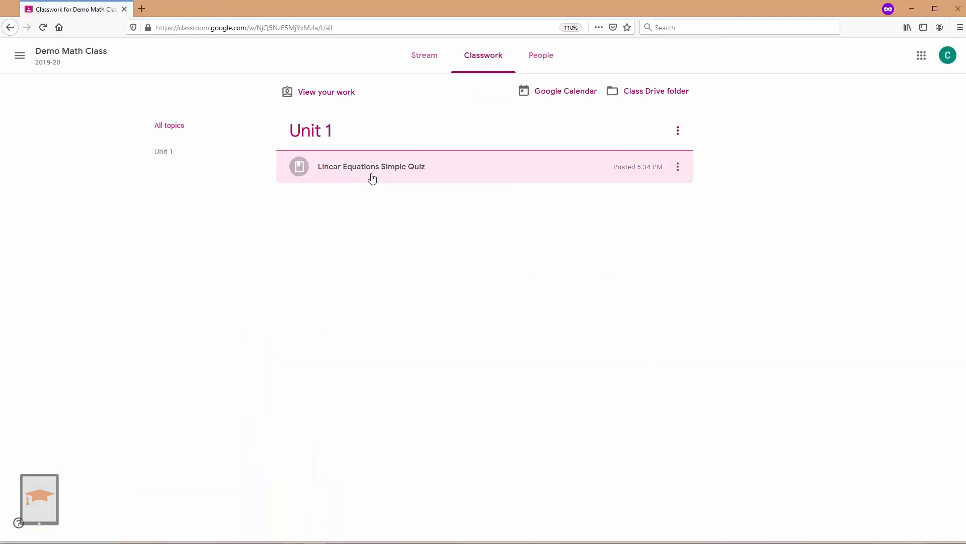
# Step: Open the quiz from the Classroom material as the second student and mark all three lines as Decreasing
pyautogui.click(371, 170)
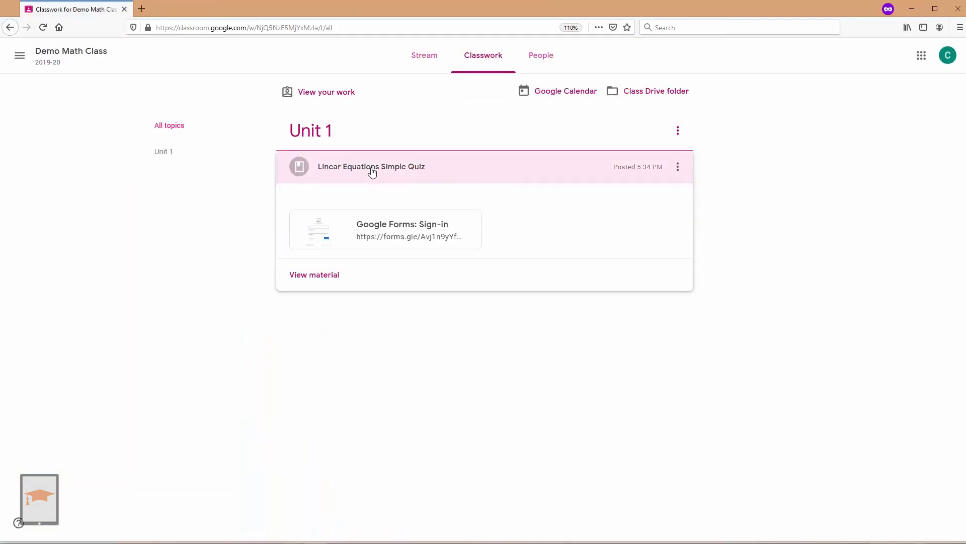
pyautogui.click(376, 225)
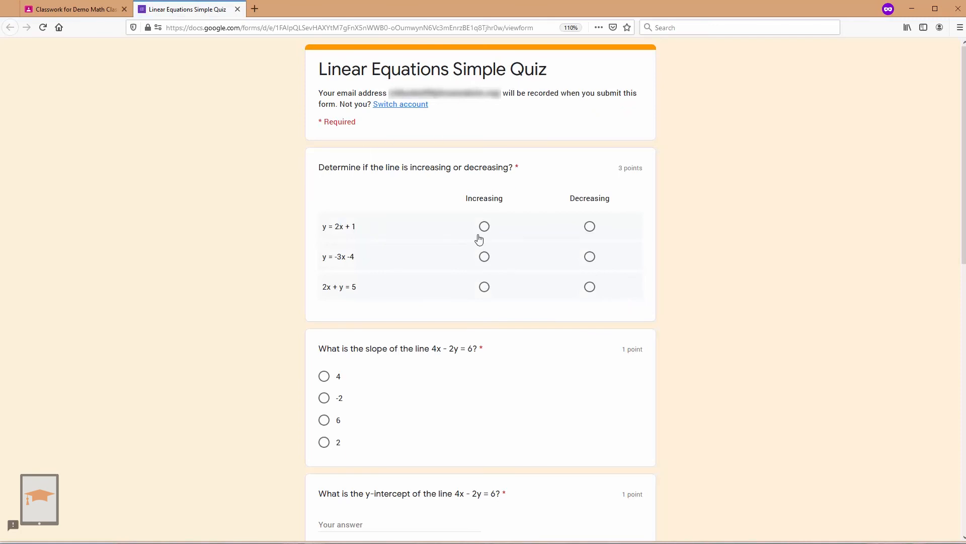
pyautogui.click(590, 227)
pyautogui.click(590, 257)
pyautogui.click(590, 287)
# Step: Choose 4 as the slope of 4x - 2y = 6 and answer -3 for its y-intercept
pyautogui.scroll(-4, 425, 248)
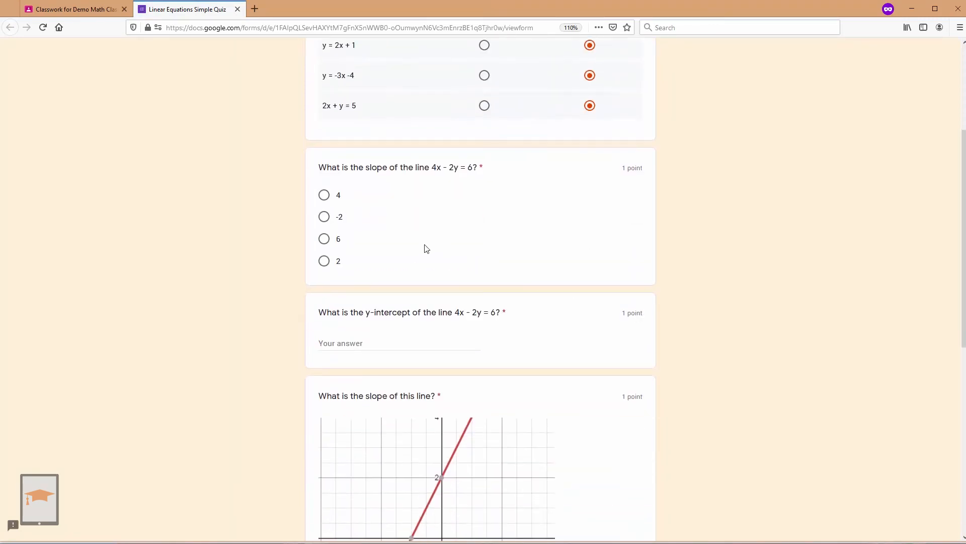
pyautogui.click(324, 194)
pyautogui.scroll(-3, 397, 305)
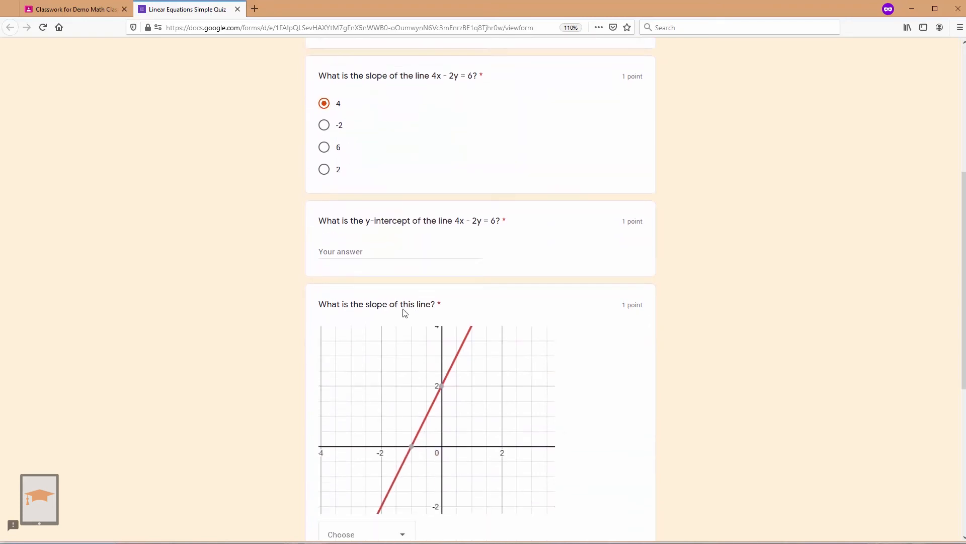
pyautogui.click(353, 222)
pyautogui.write('-3')
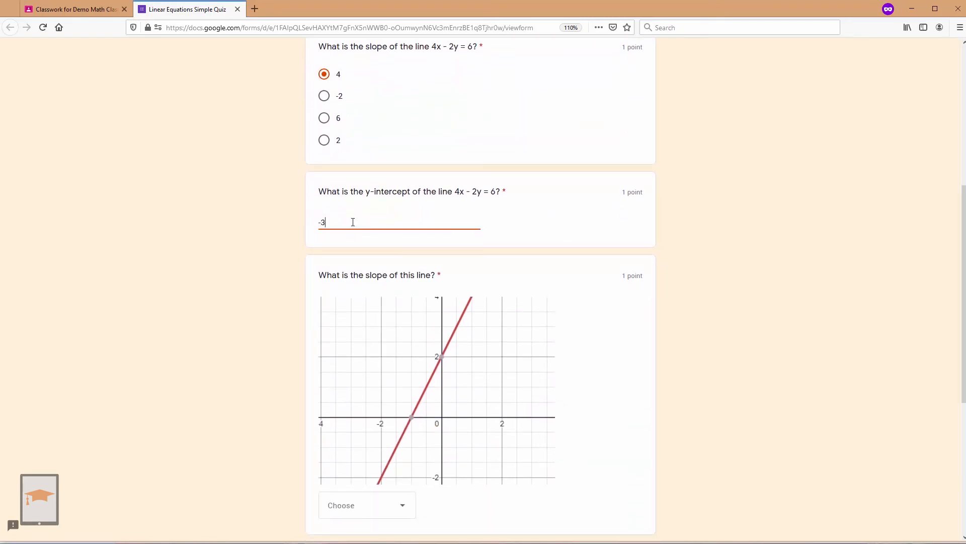
pyautogui.click(588, 391)
# Step: Choose 2 as the slope of the graphed line in the second student's quiz
pyautogui.scroll(-5, 589, 392)
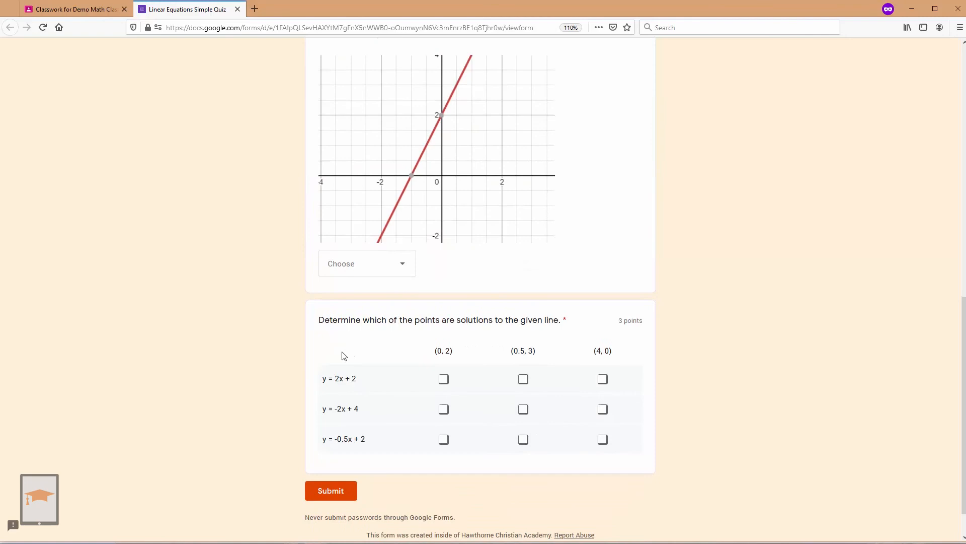
pyautogui.click(357, 280)
pyautogui.click(373, 382)
# Step: Mark only (0, 2) as a solution for each of the three lines and submit the quiz
pyautogui.click(442, 379)
pyautogui.click(443, 409)
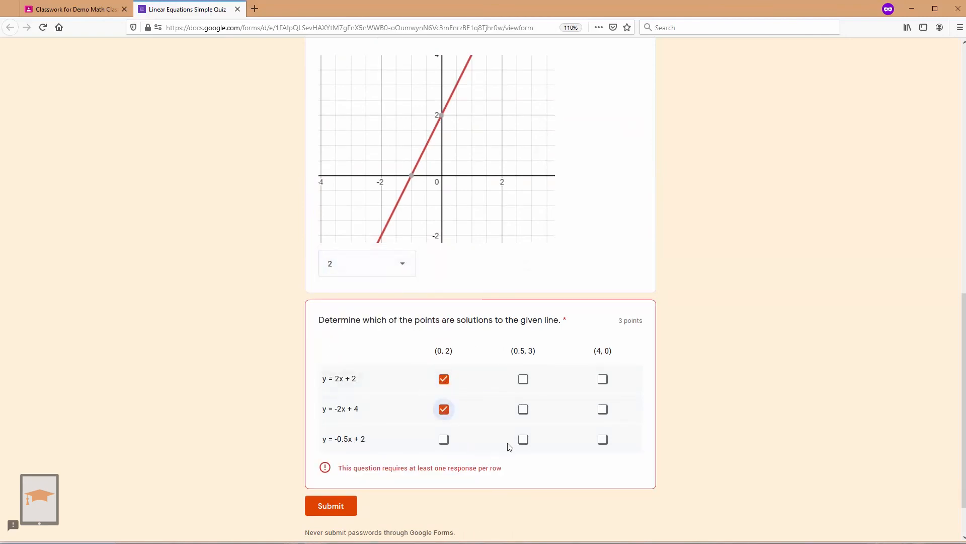
pyautogui.click(443, 439)
pyautogui.scroll(-1, 663, 480)
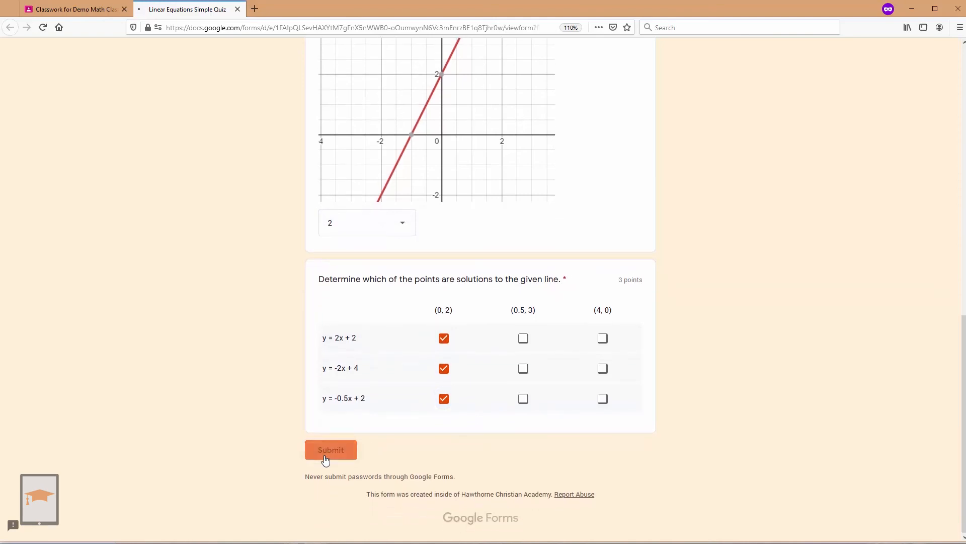
pyautogui.click(325, 453)
# Step: View the second student's quiz score and review the graded answers
pyautogui.click(355, 129)
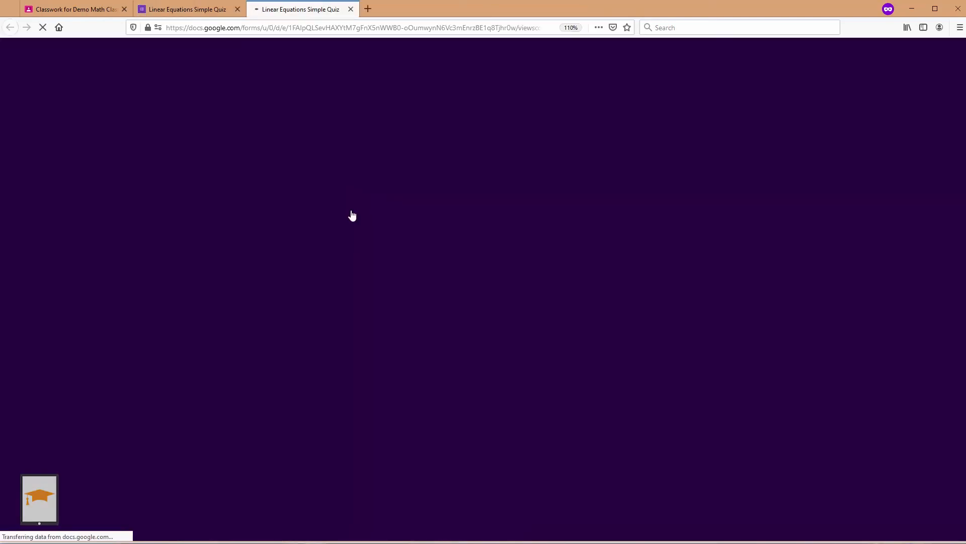
pyautogui.scroll(-4, 614, 282)
pyautogui.scroll(4, 616, 287)
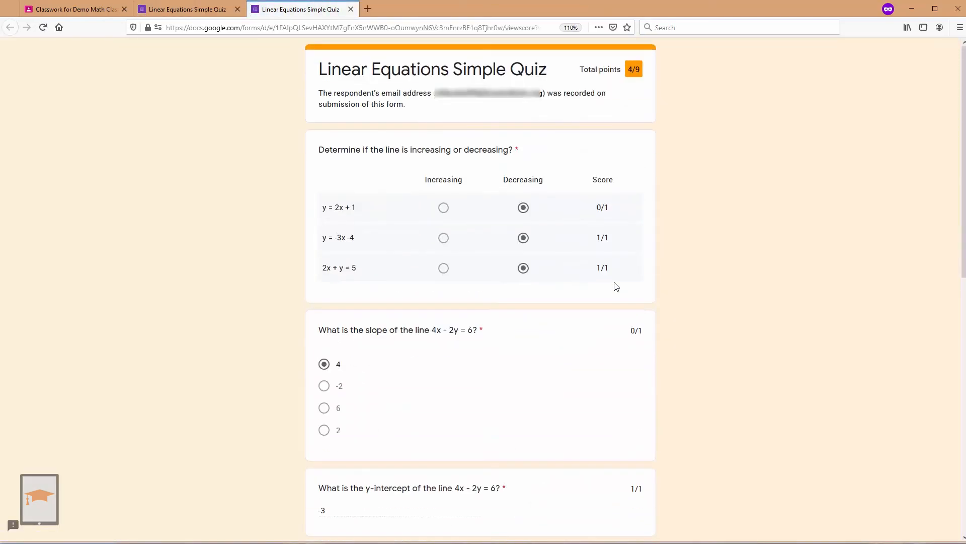
pyautogui.scroll(-10, 653, 276)
pyautogui.scroll(10, 654, 276)
# Step: Switch back to the teacher's browser window and close the live quiz preview
pyautogui.hotkey('alt', 'Tab')
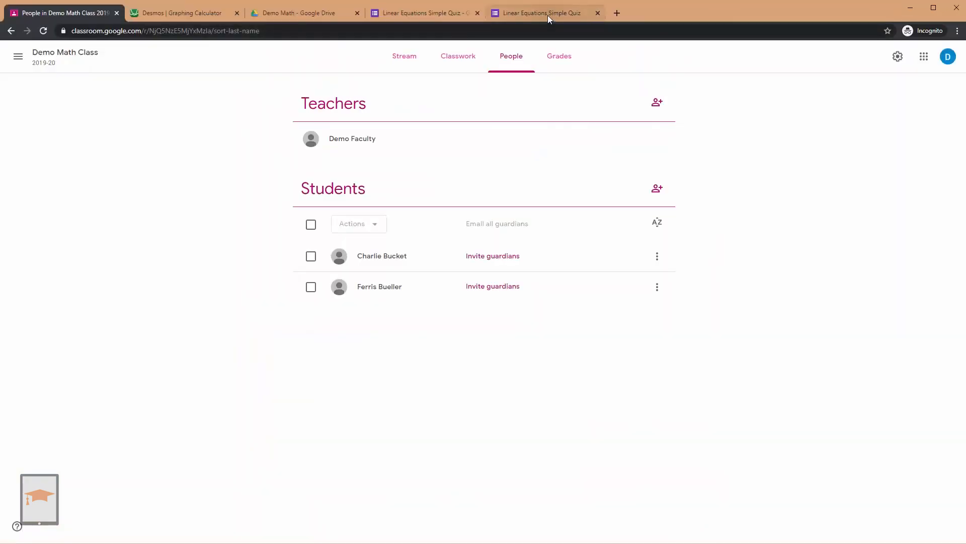
pyautogui.click(545, 14)
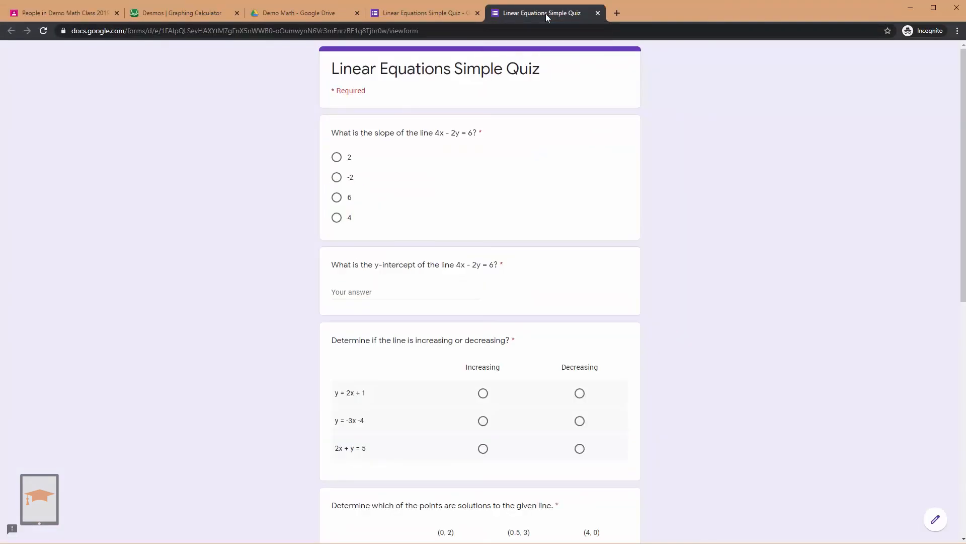
pyautogui.click(598, 13)
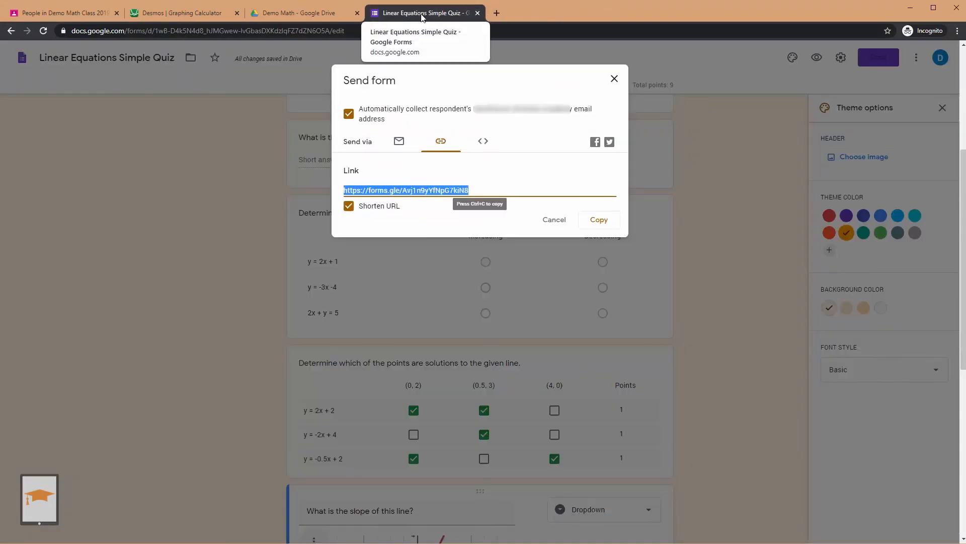
# Step: Dismiss the send form dialog and close the theme options in the quiz editor
pyautogui.click(614, 80)
pyautogui.scroll(5, 736, 196)
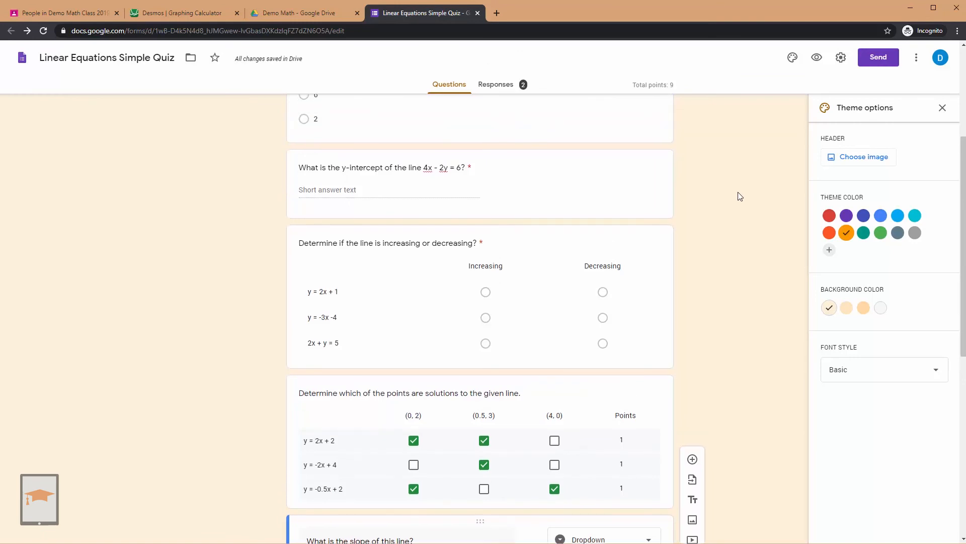
pyautogui.click(943, 109)
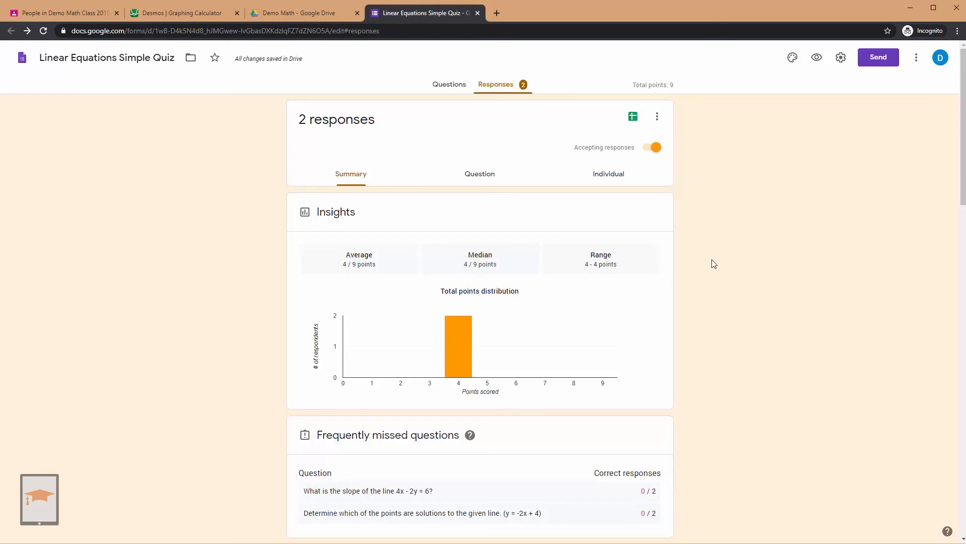
# Step: Examine the response summary, including the score distribution, frequently missed questions, student scores and answer chart of every question
pyautogui.scroll(-1, 709, 264)
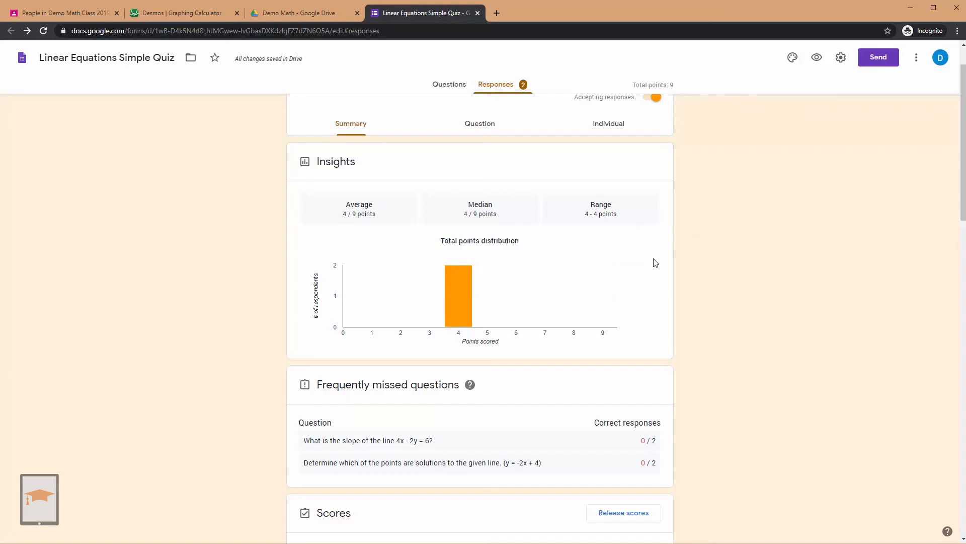
pyautogui.scroll(-1, 655, 260)
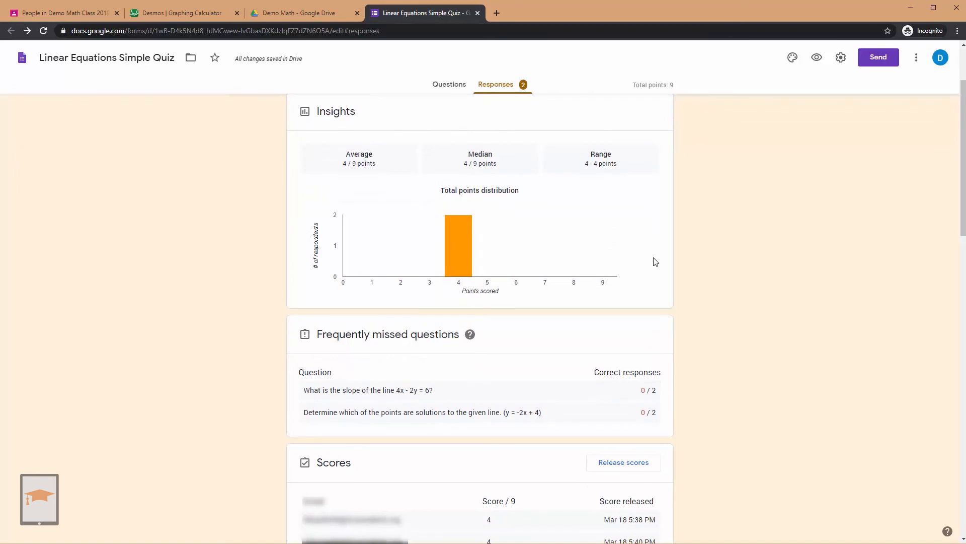
pyautogui.scroll(-1, 652, 258)
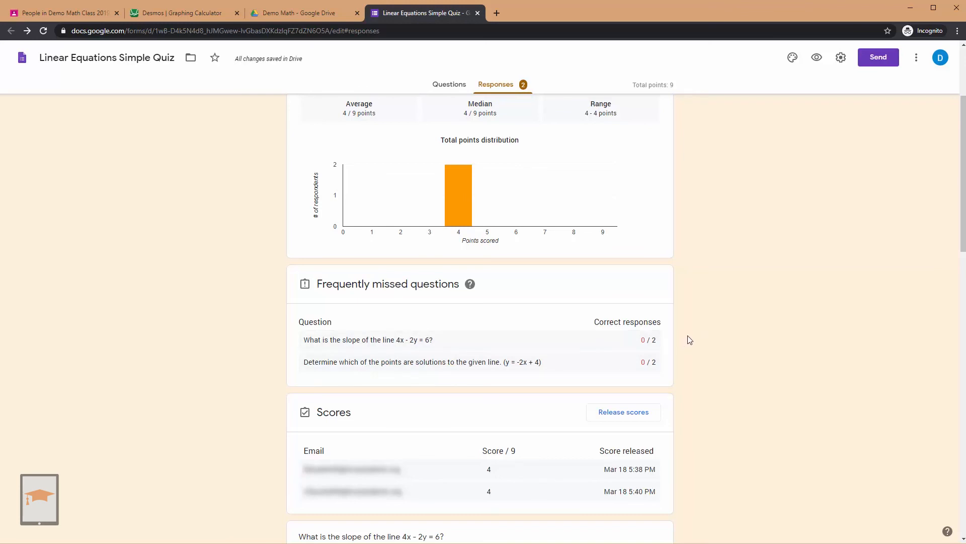
pyautogui.scroll(-3, 692, 340)
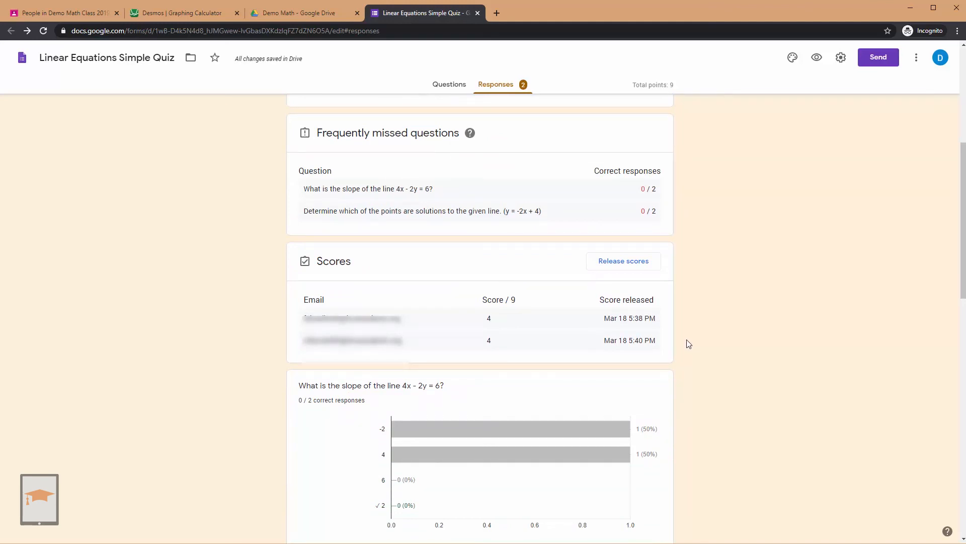
pyautogui.scroll(-1, 686, 340)
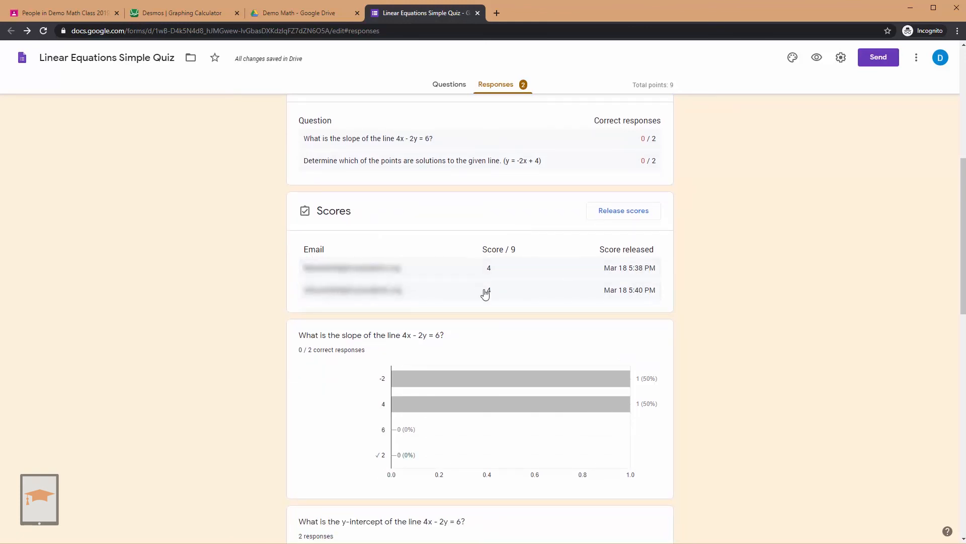
pyautogui.scroll(-4, 720, 315)
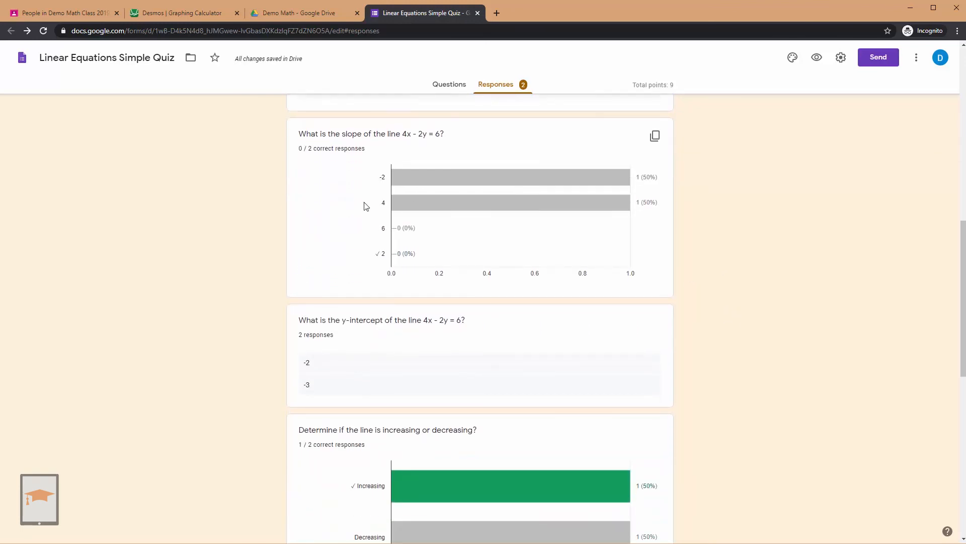
pyautogui.scroll(-1, 520, 197)
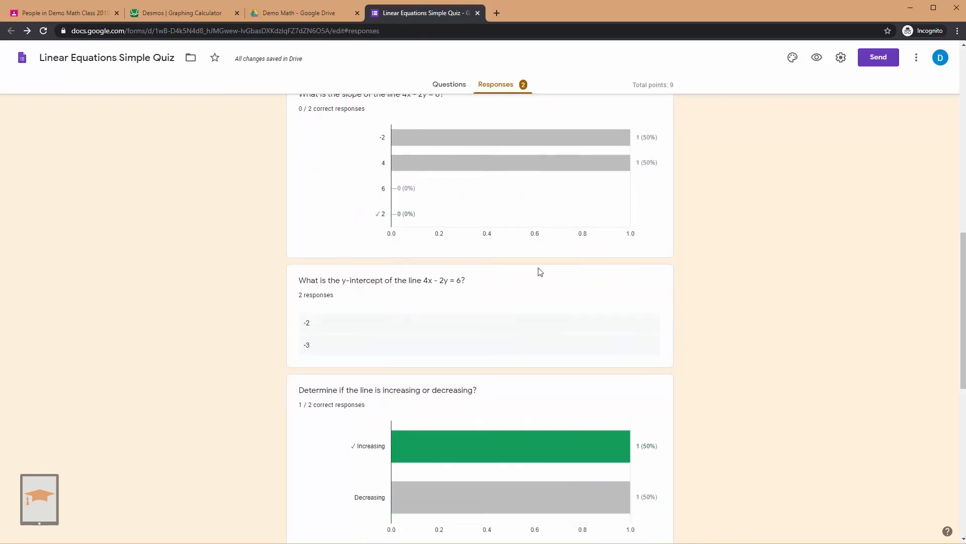
pyautogui.scroll(-5, 380, 284)
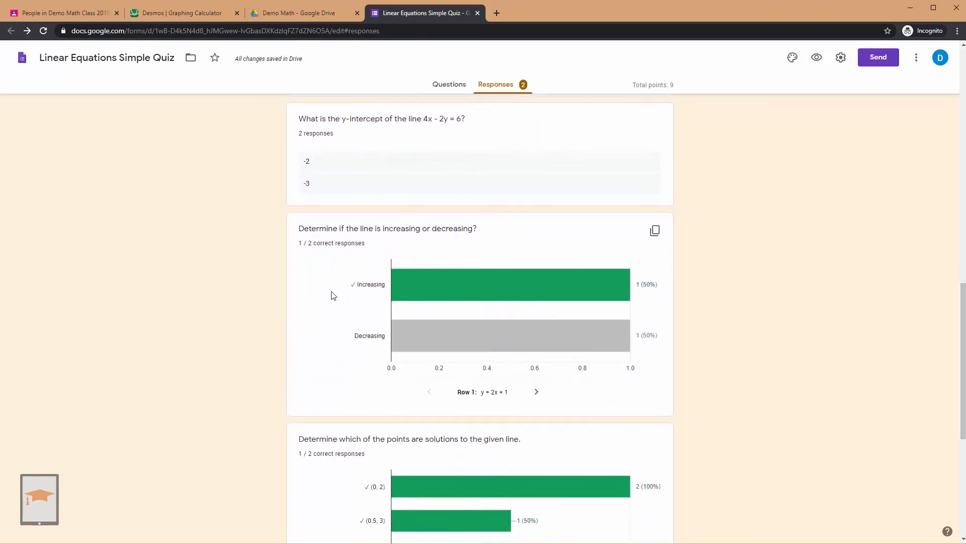
pyautogui.scroll(-4, 334, 302)
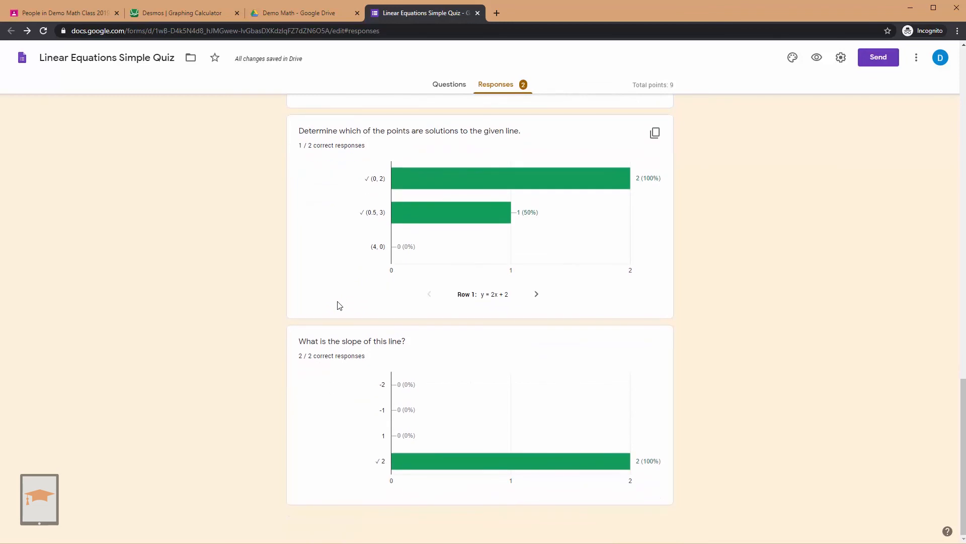
pyautogui.scroll(18, 353, 307)
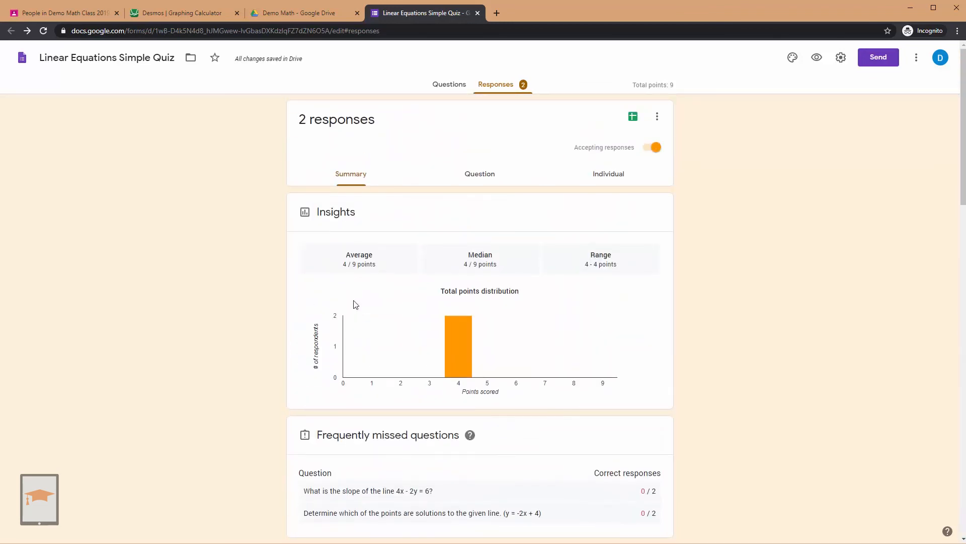
# Step: View the responses grouped by question and go through the submitted answers from the first question to the fifth
pyautogui.click(490, 175)
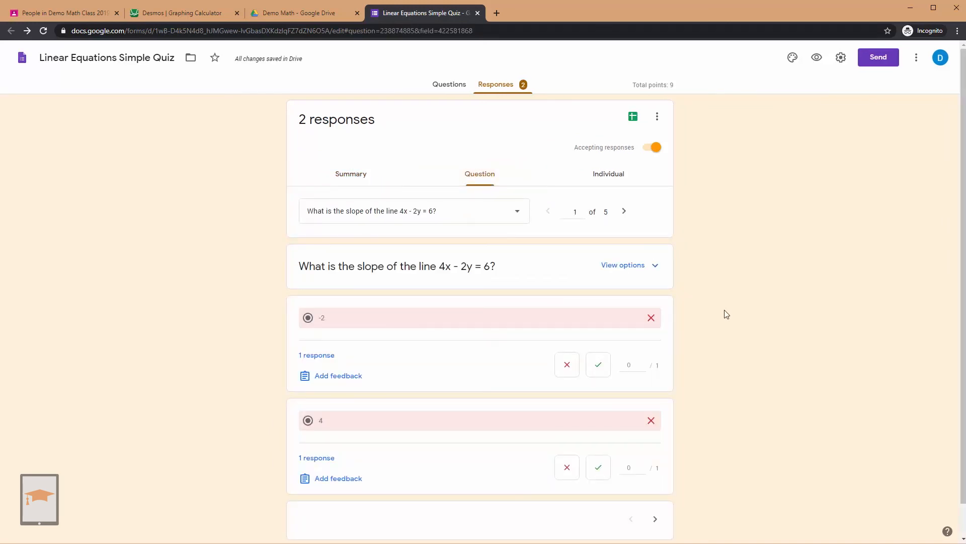
pyautogui.scroll(-1, 701, 316)
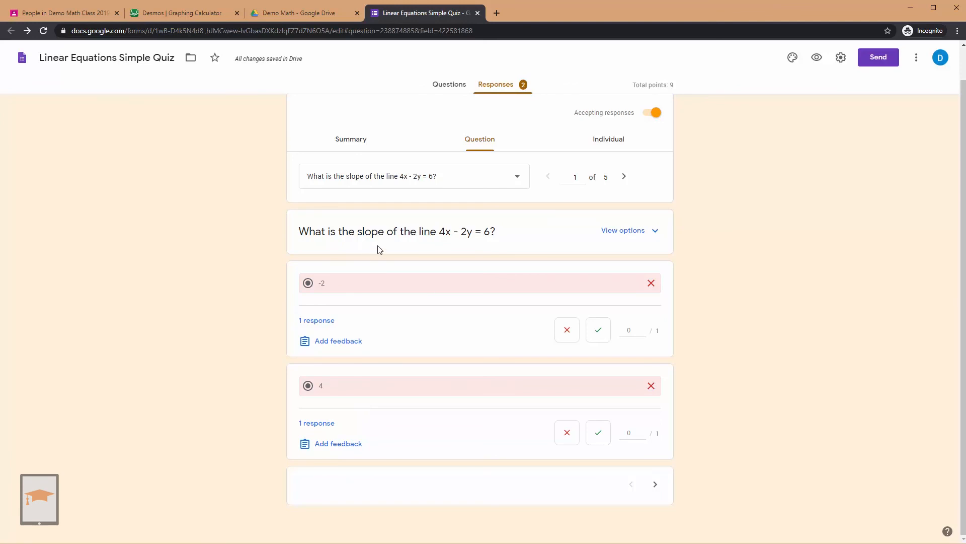
pyautogui.click(521, 181)
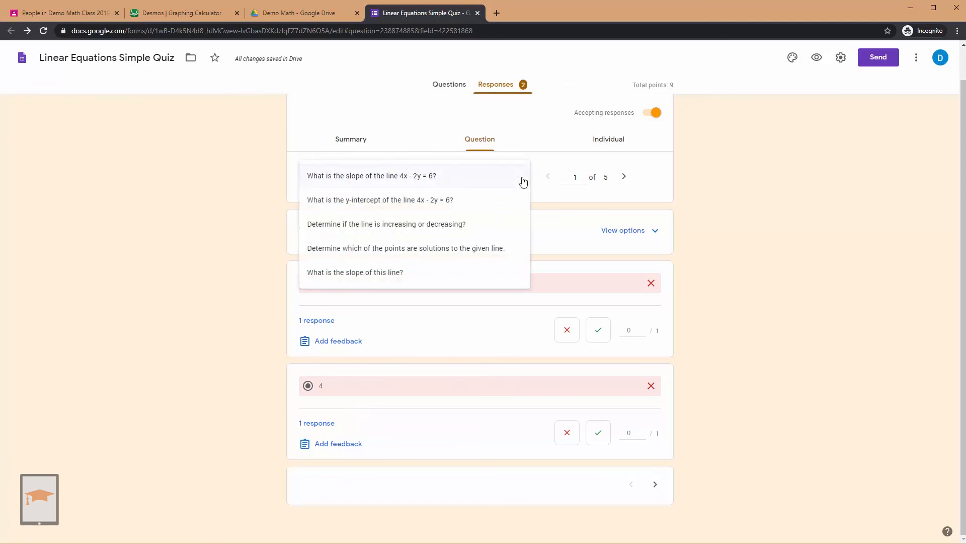
pyautogui.click(548, 165)
pyautogui.click(624, 176)
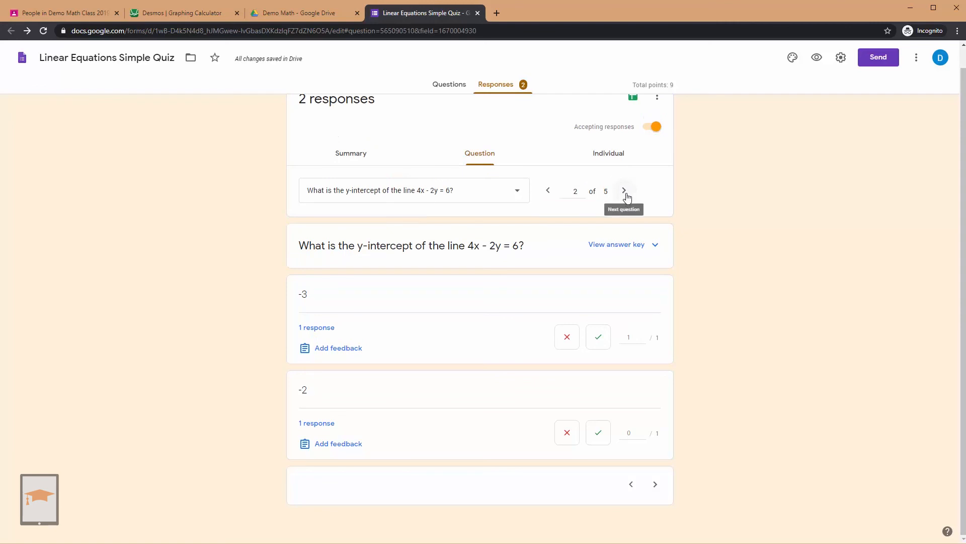
pyautogui.click(624, 191)
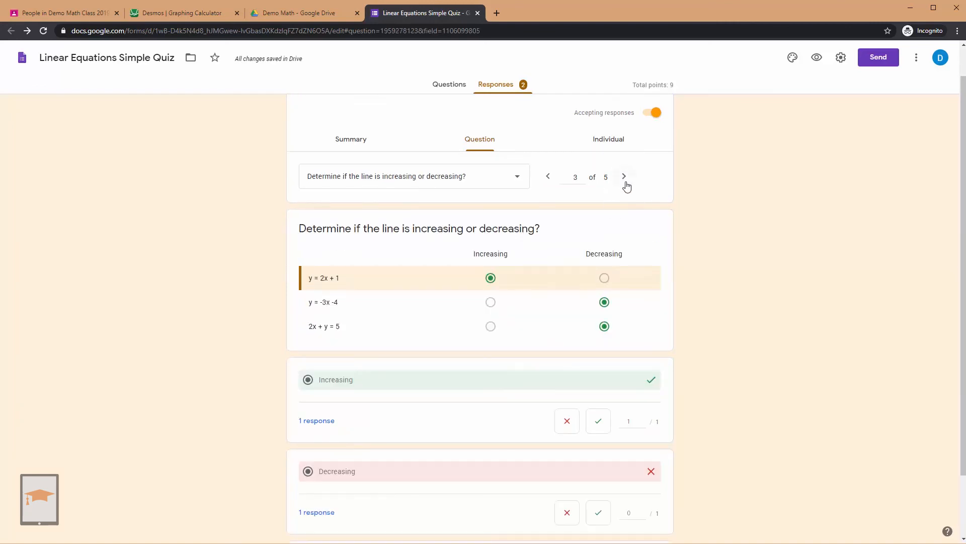
pyautogui.scroll(-2, 700, 238)
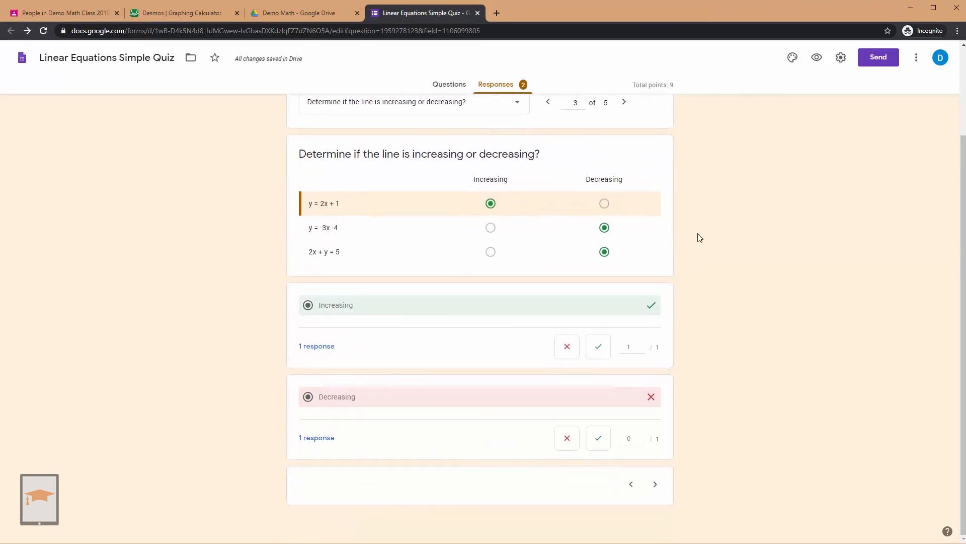
pyautogui.scroll(2, 700, 238)
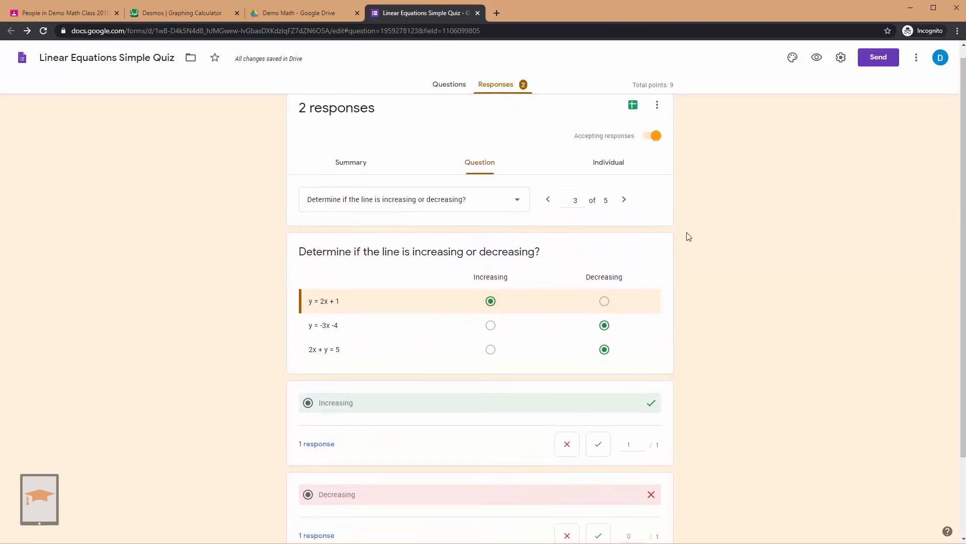
pyautogui.click(624, 203)
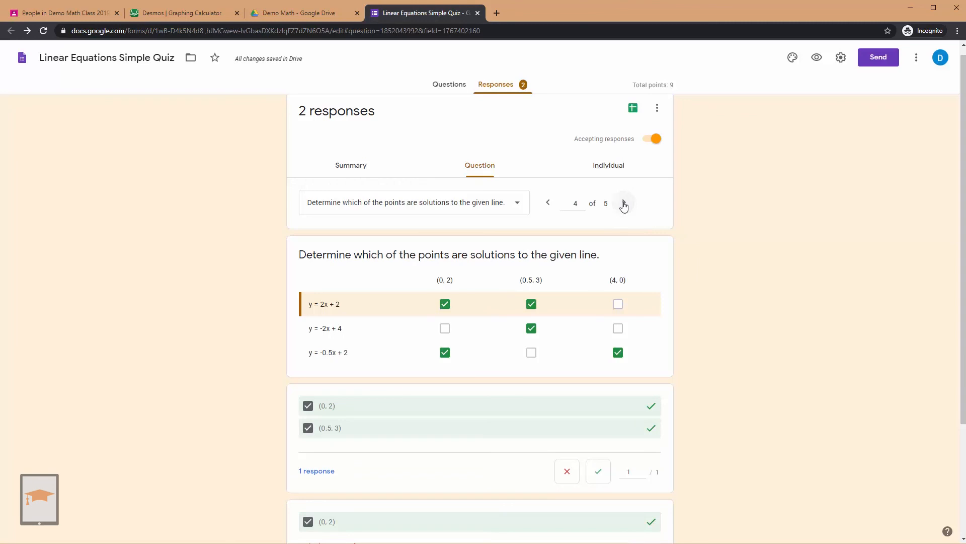
pyautogui.click(624, 204)
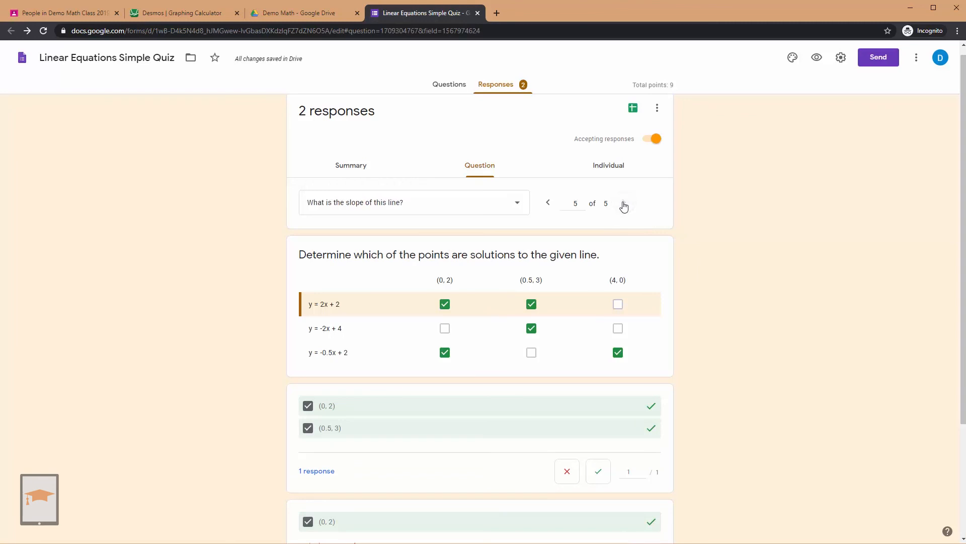
# Step: View the responses by individual student and examine the first student's graded answers through to the last question
pyautogui.click(612, 175)
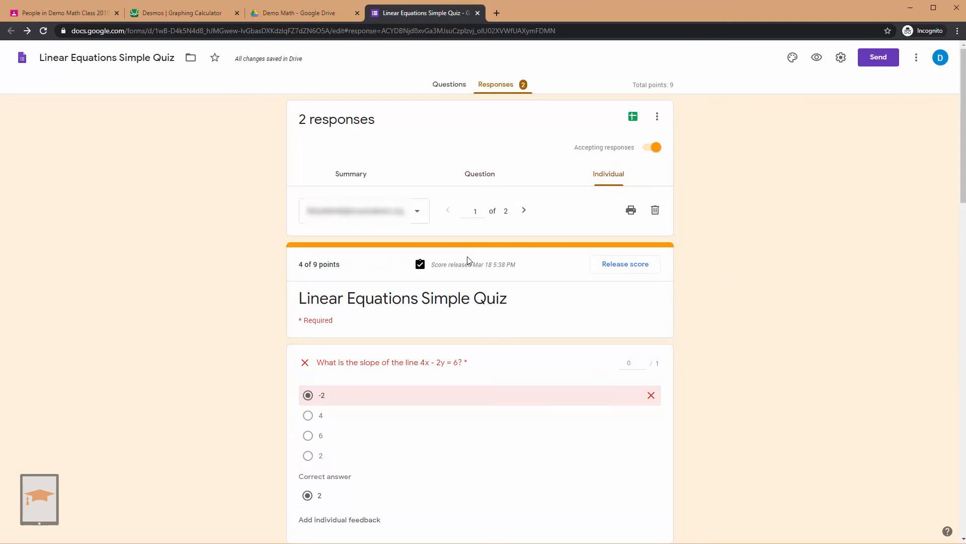
pyautogui.scroll(-5, 520, 276)
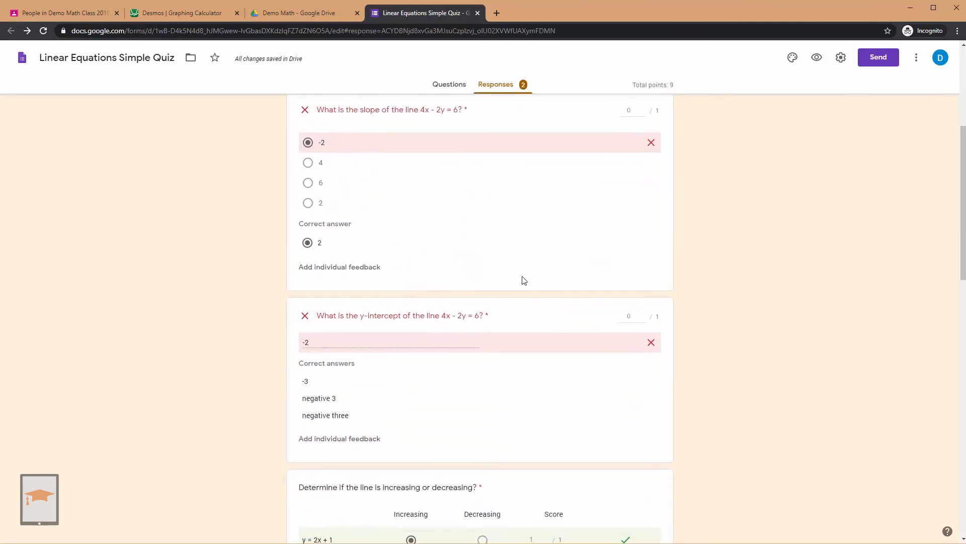
pyautogui.scroll(-9, 524, 280)
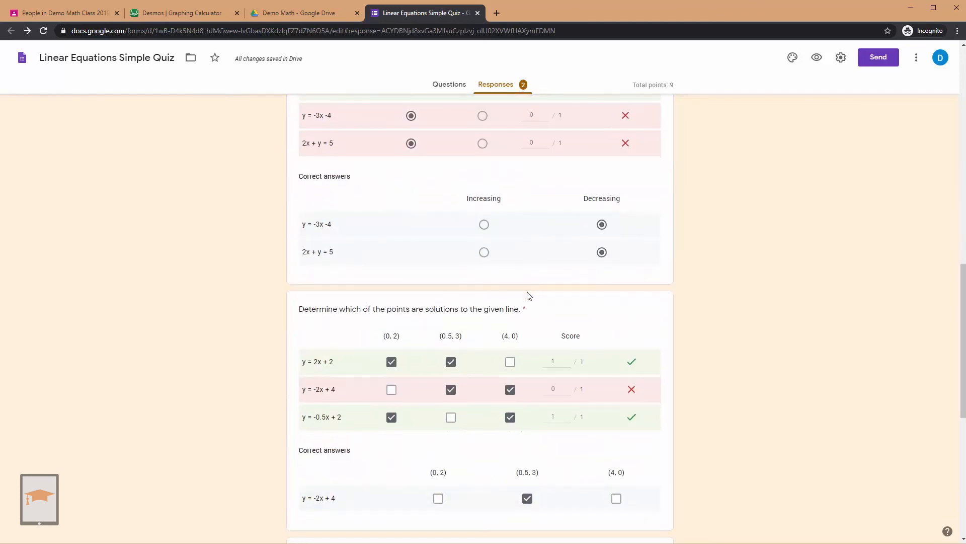
pyautogui.scroll(-4, 528, 301)
pyautogui.scroll(-4, 528, 300)
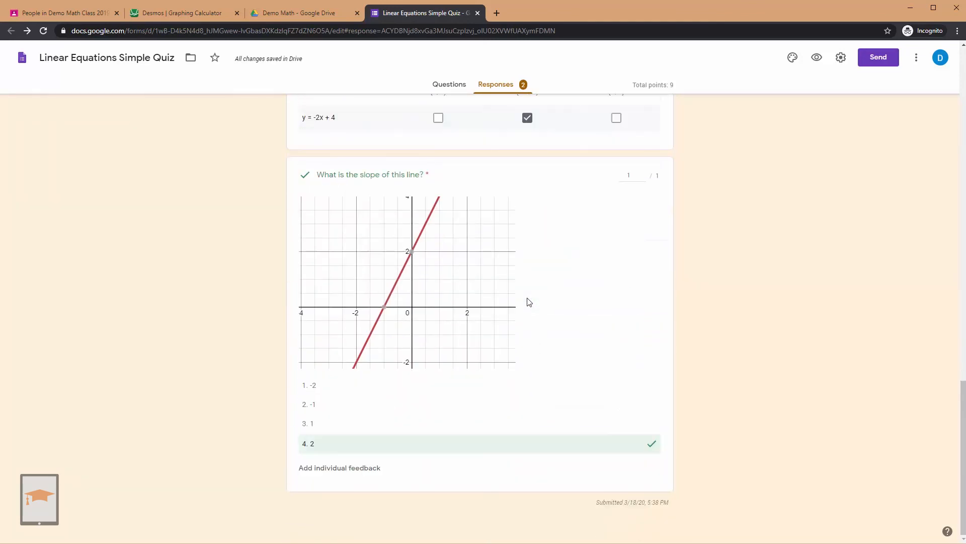
pyautogui.scroll(8, 539, 299)
pyautogui.scroll(13, 550, 295)
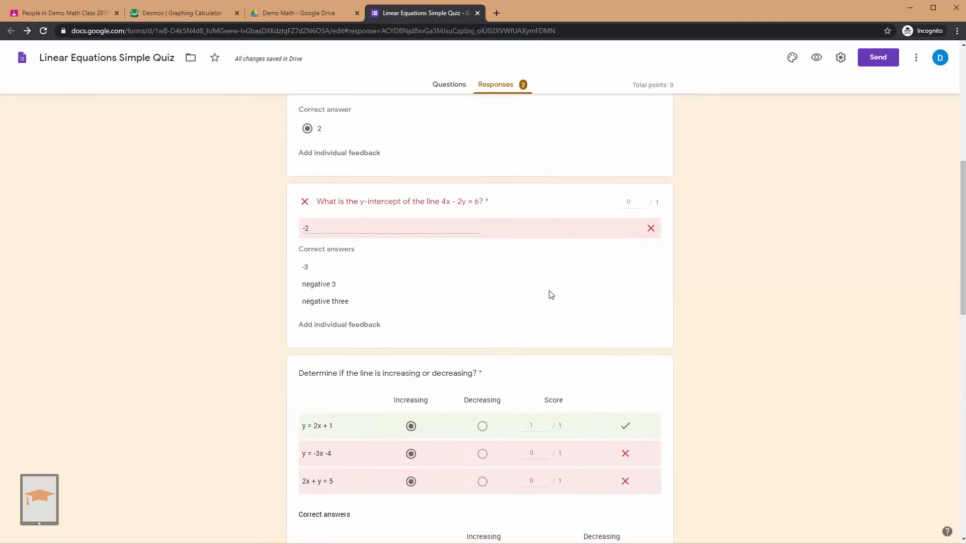
# Step: Move to the second student's response and look at the list of respondents without choosing another one
pyautogui.click(530, 214)
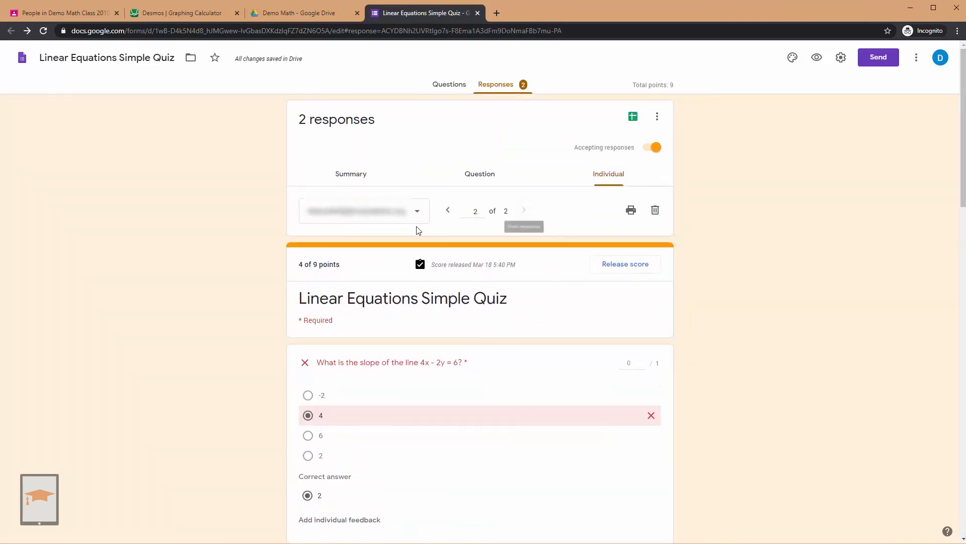
pyautogui.click(401, 222)
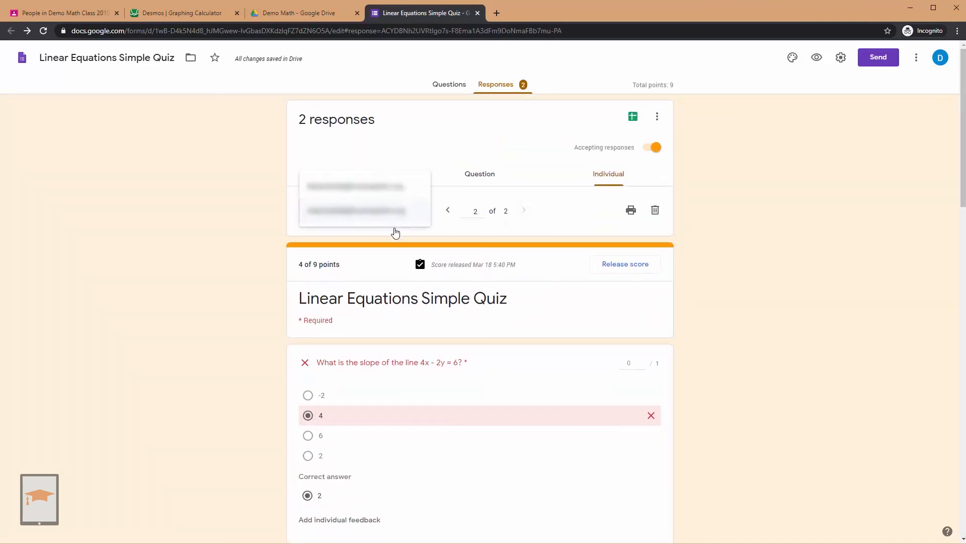
pyautogui.click(556, 228)
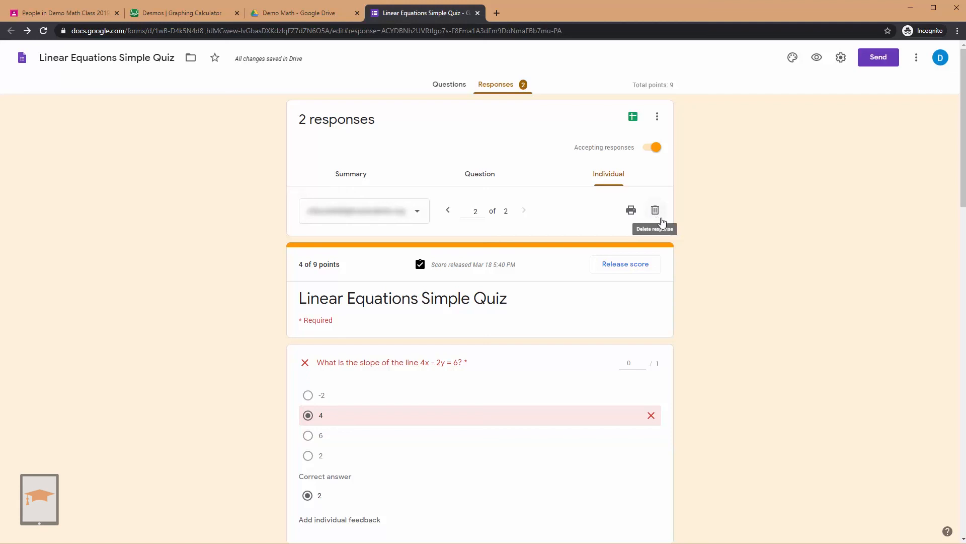
# Step: Award the second student 1 point for the slope question on 4x - 2y = 6 and save the grade
pyautogui.scroll(-1, 729, 266)
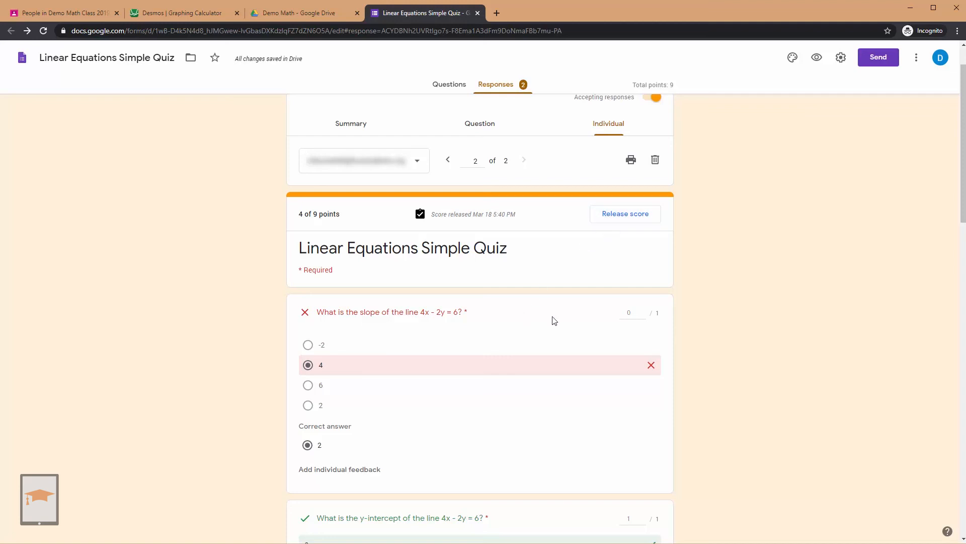
pyautogui.click(631, 312)
pyautogui.click(643, 310)
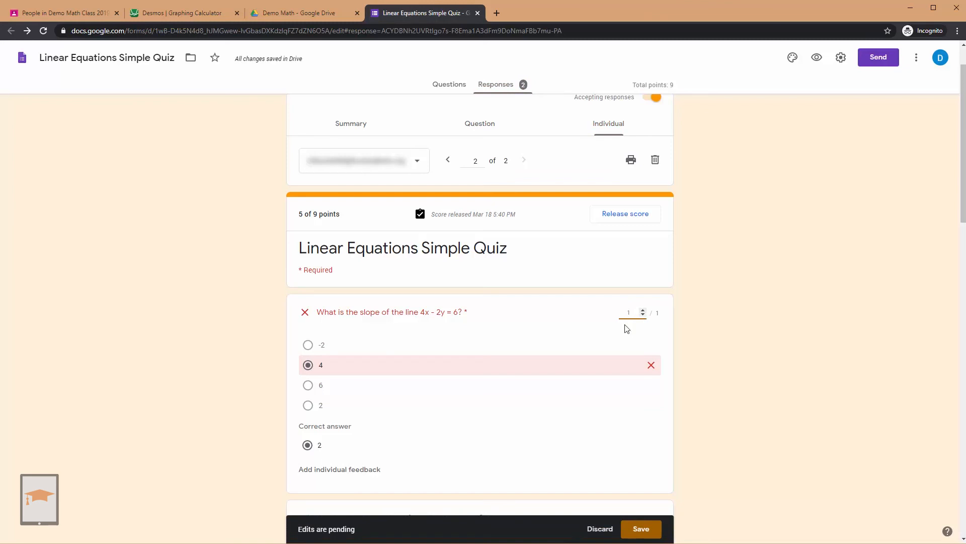
pyautogui.click(635, 529)
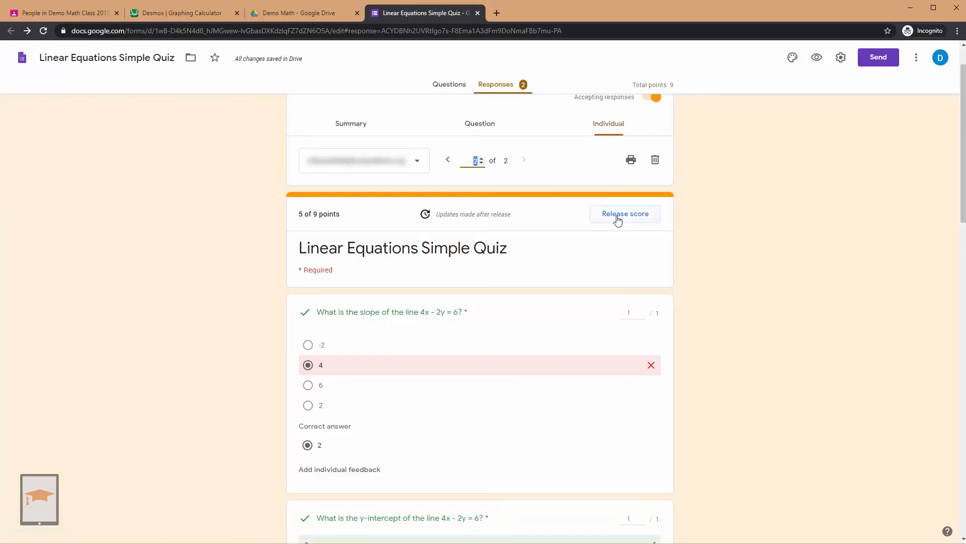
# Step: Set the second student's score for the slope question on 4x - 2y = 6 back to 0 and save
pyautogui.click(634, 313)
pyautogui.click(642, 315)
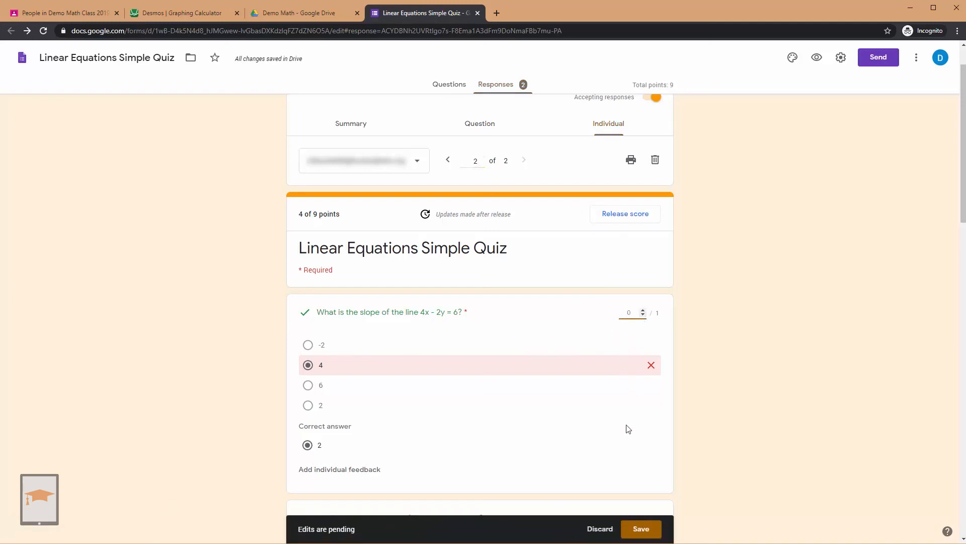
pyautogui.click(641, 527)
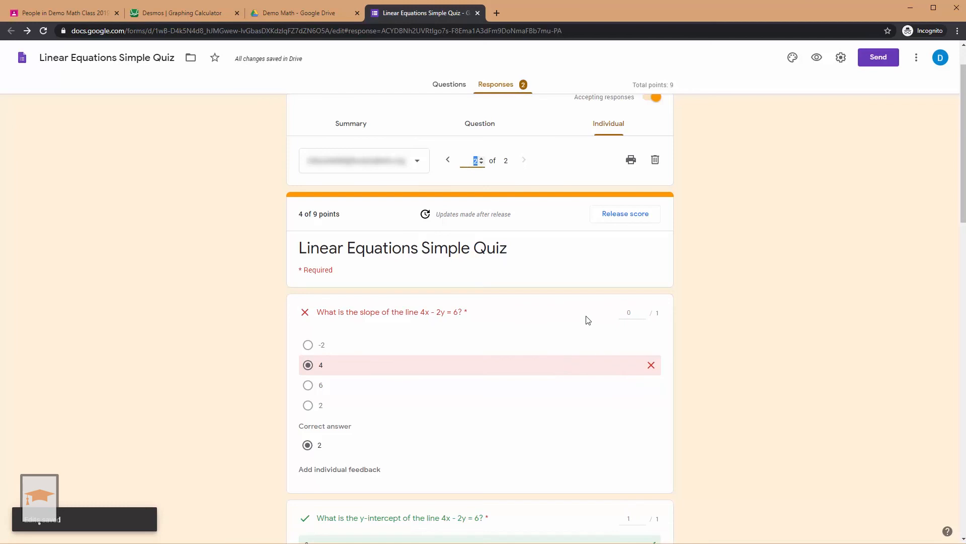
# Step: Export the quiz responses to a new spreadsheet named "Linear Equations Simple Quiz (Responses)" and look across its answer columns
pyautogui.scroll(1, 579, 302)
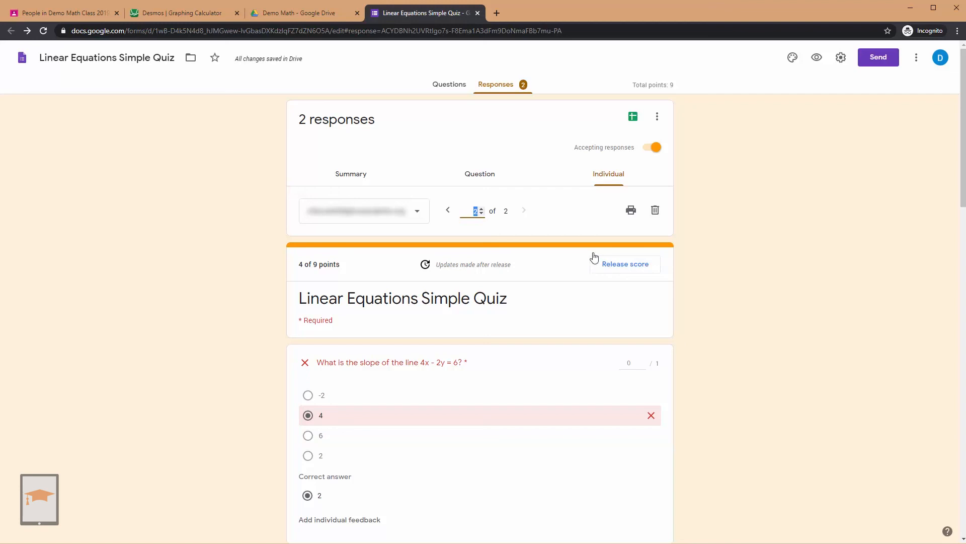
pyautogui.click(634, 119)
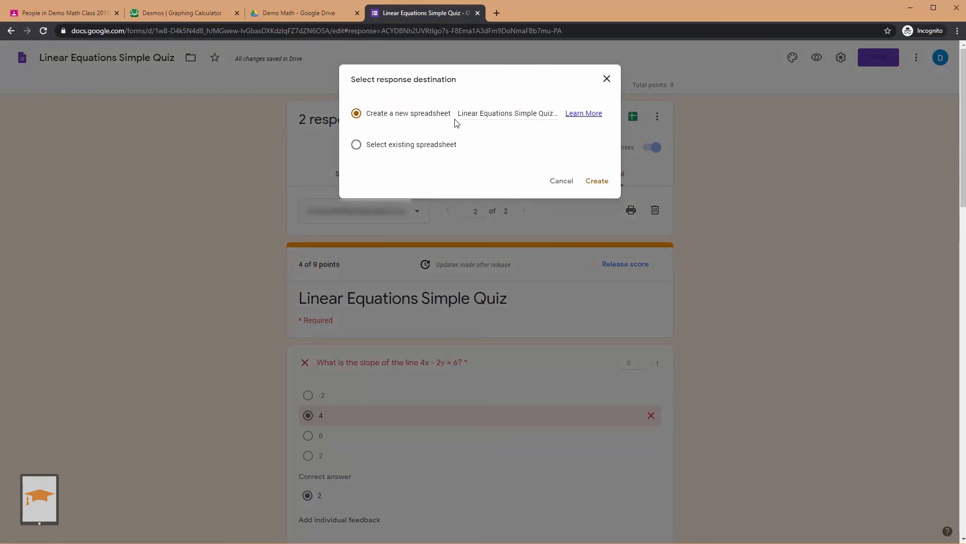
pyautogui.moveTo(460, 114); pyautogui.dragTo(583, 112)
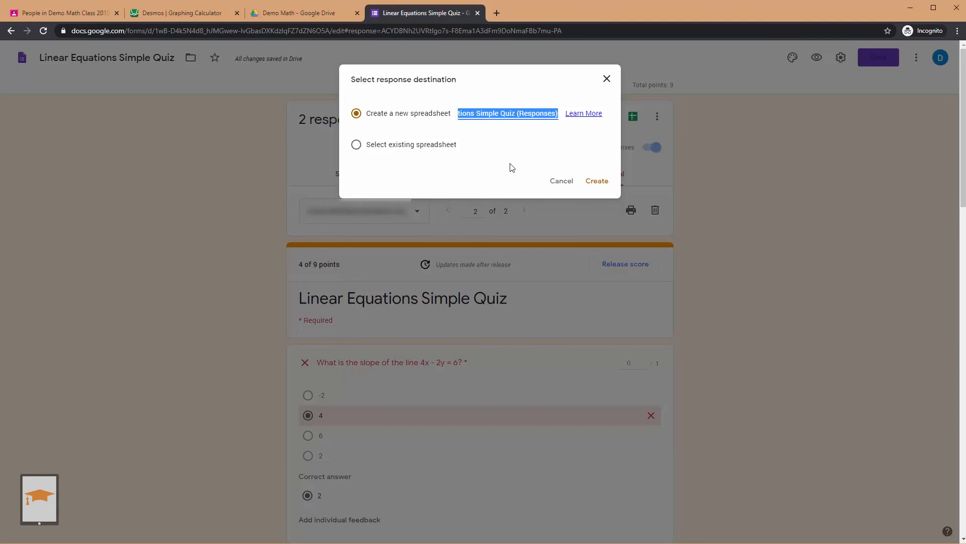
pyautogui.click(597, 181)
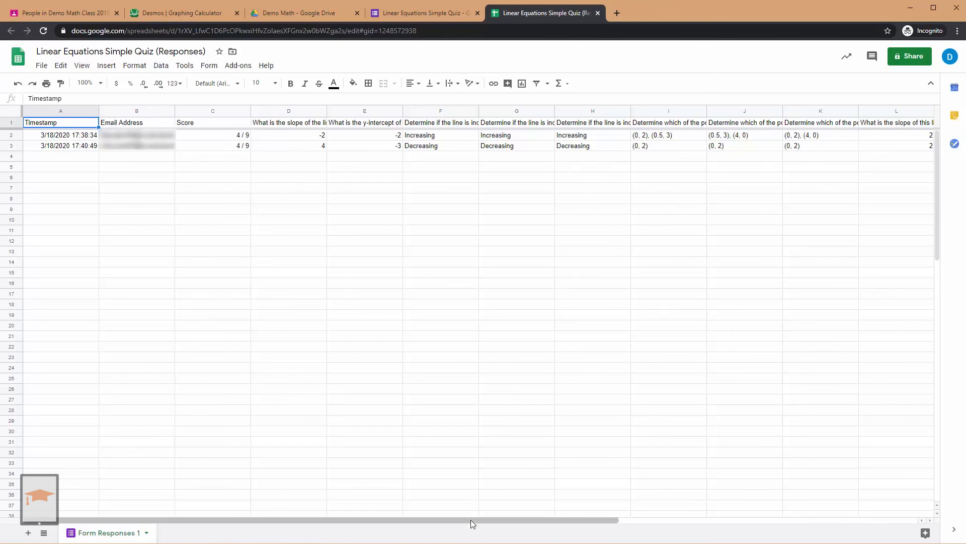
pyautogui.moveTo(471, 520); pyautogui.dragTo(421, 509)
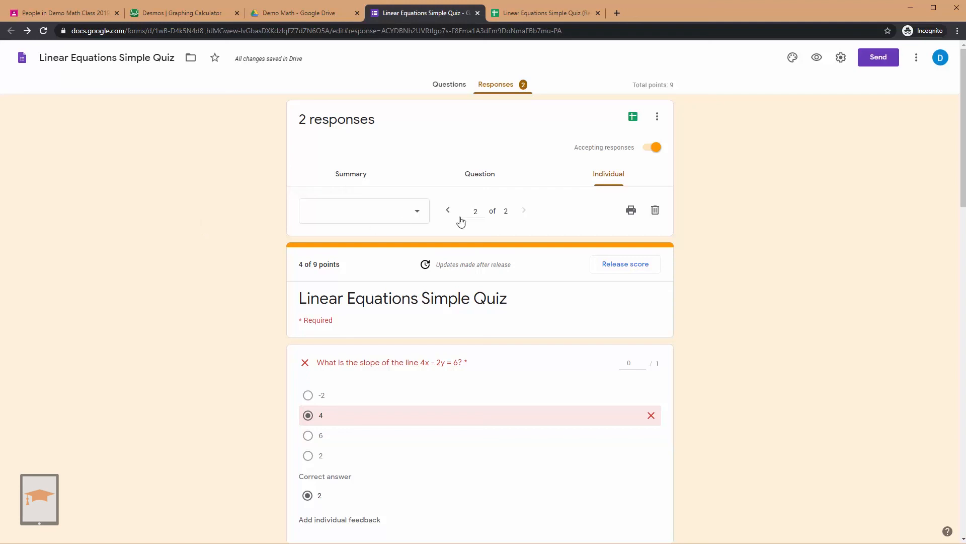
pyautogui.click(658, 118)
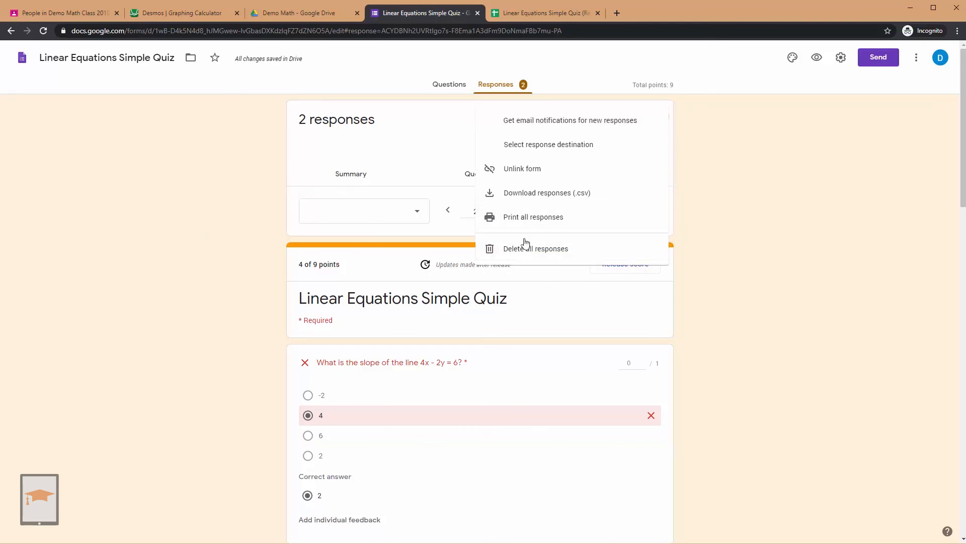
pyautogui.click(434, 154)
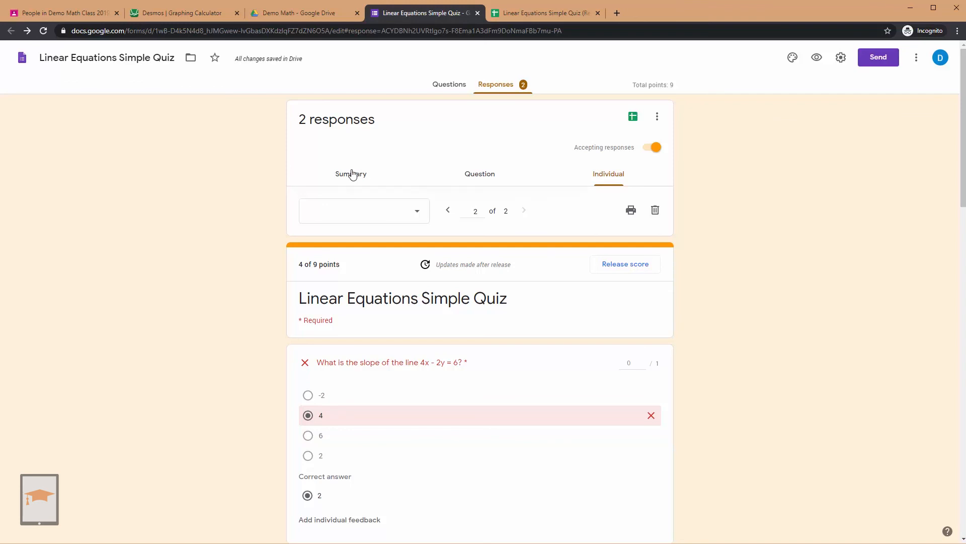
pyautogui.click(659, 119)
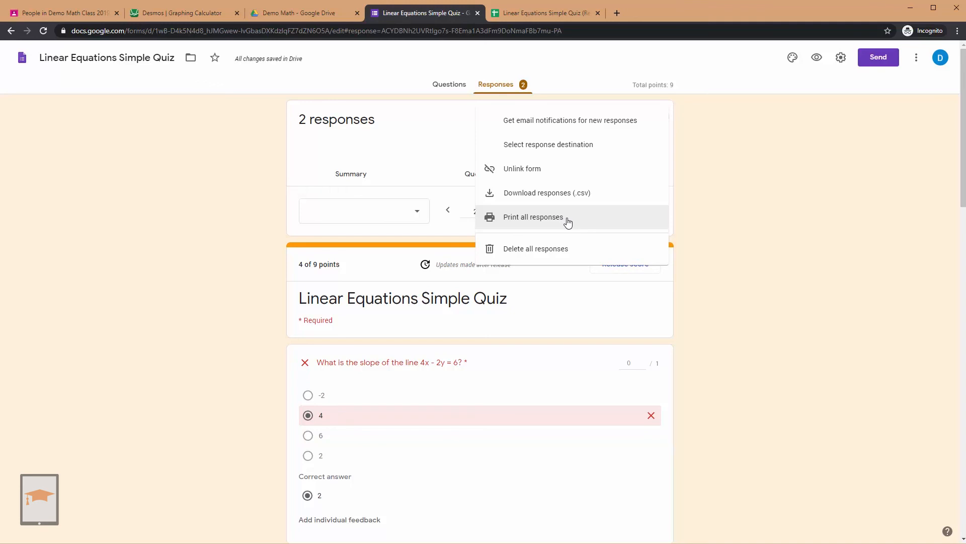
pyautogui.click(420, 140)
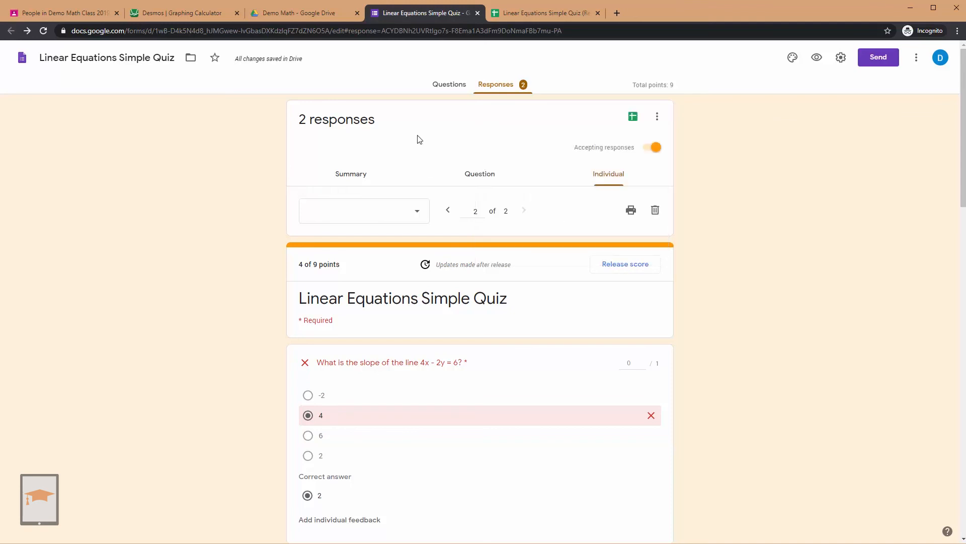